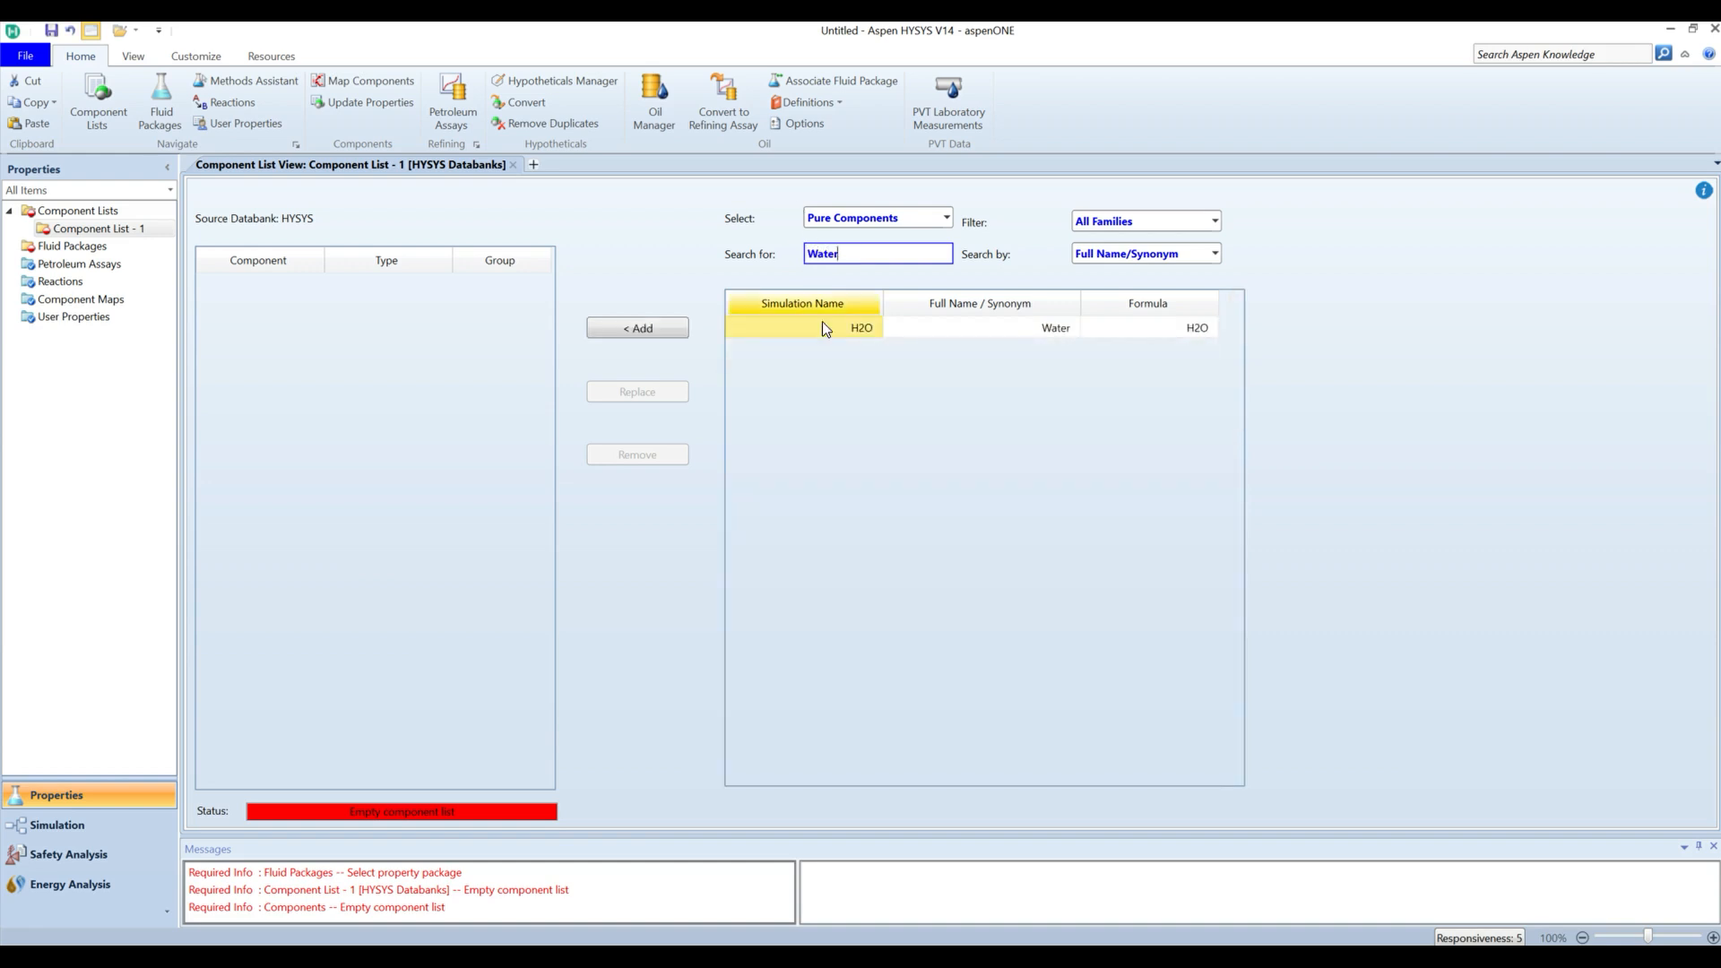
# - Add water to the component list and create a fluid package using ASME Steam as the property package
pyautogui.click(643, 328)
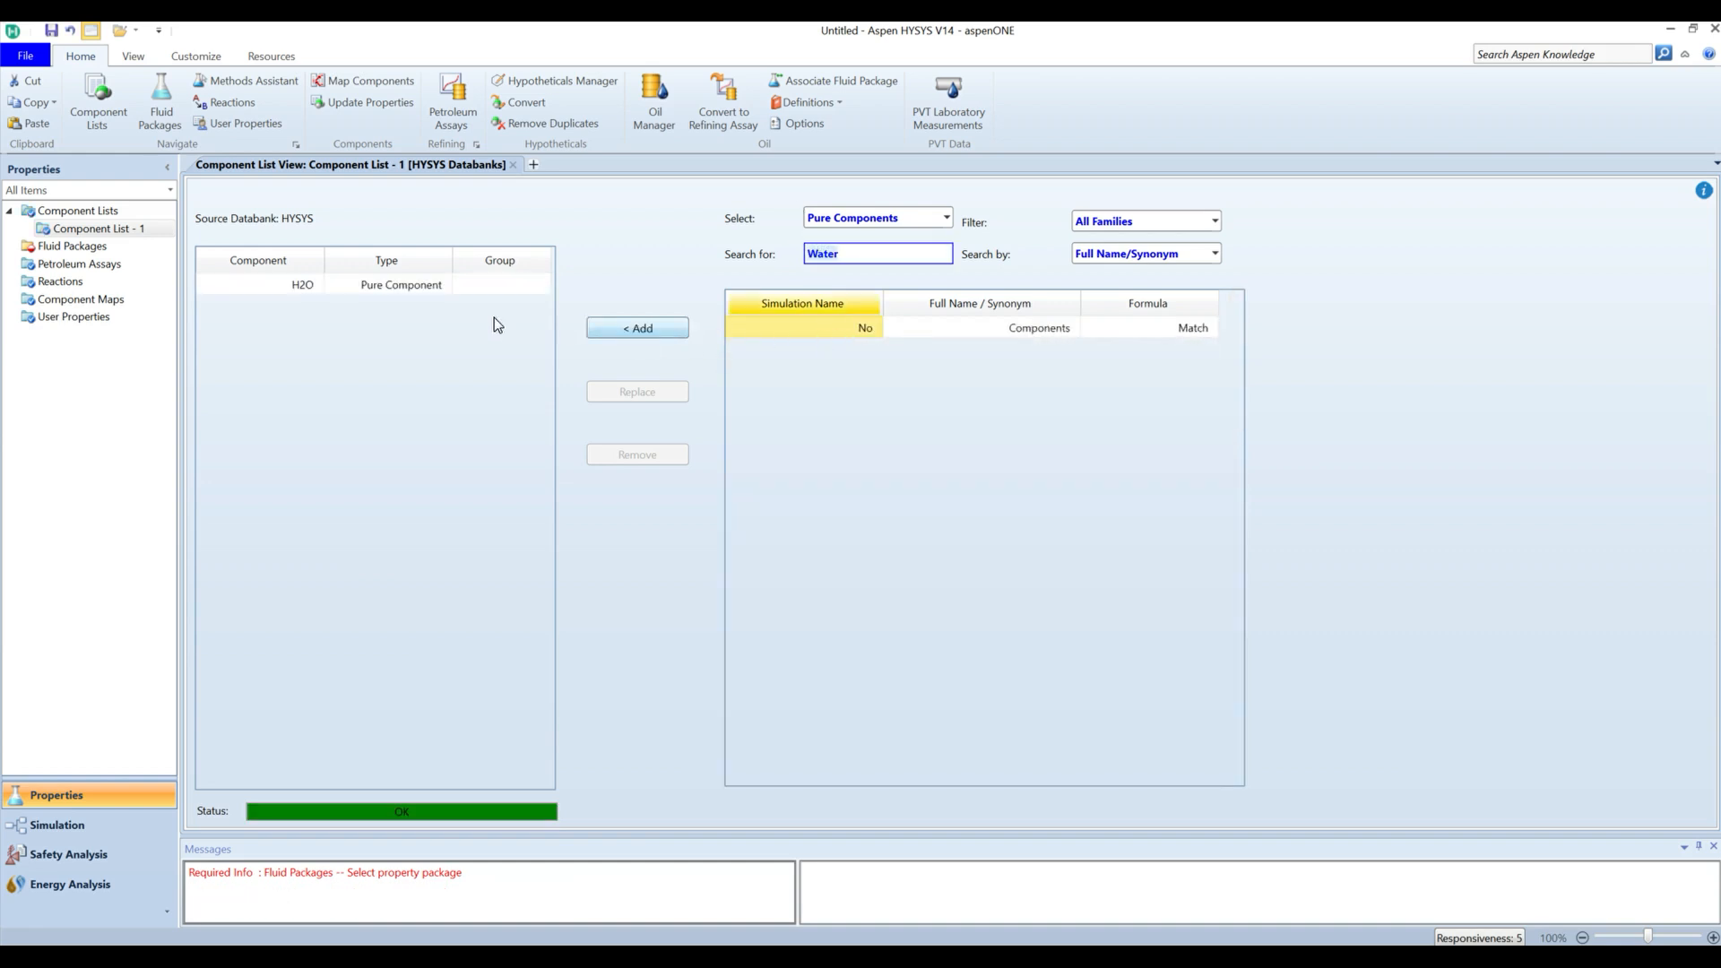
pyautogui.click(59, 256)
pyautogui.click(248, 657)
pyautogui.click(248, 394)
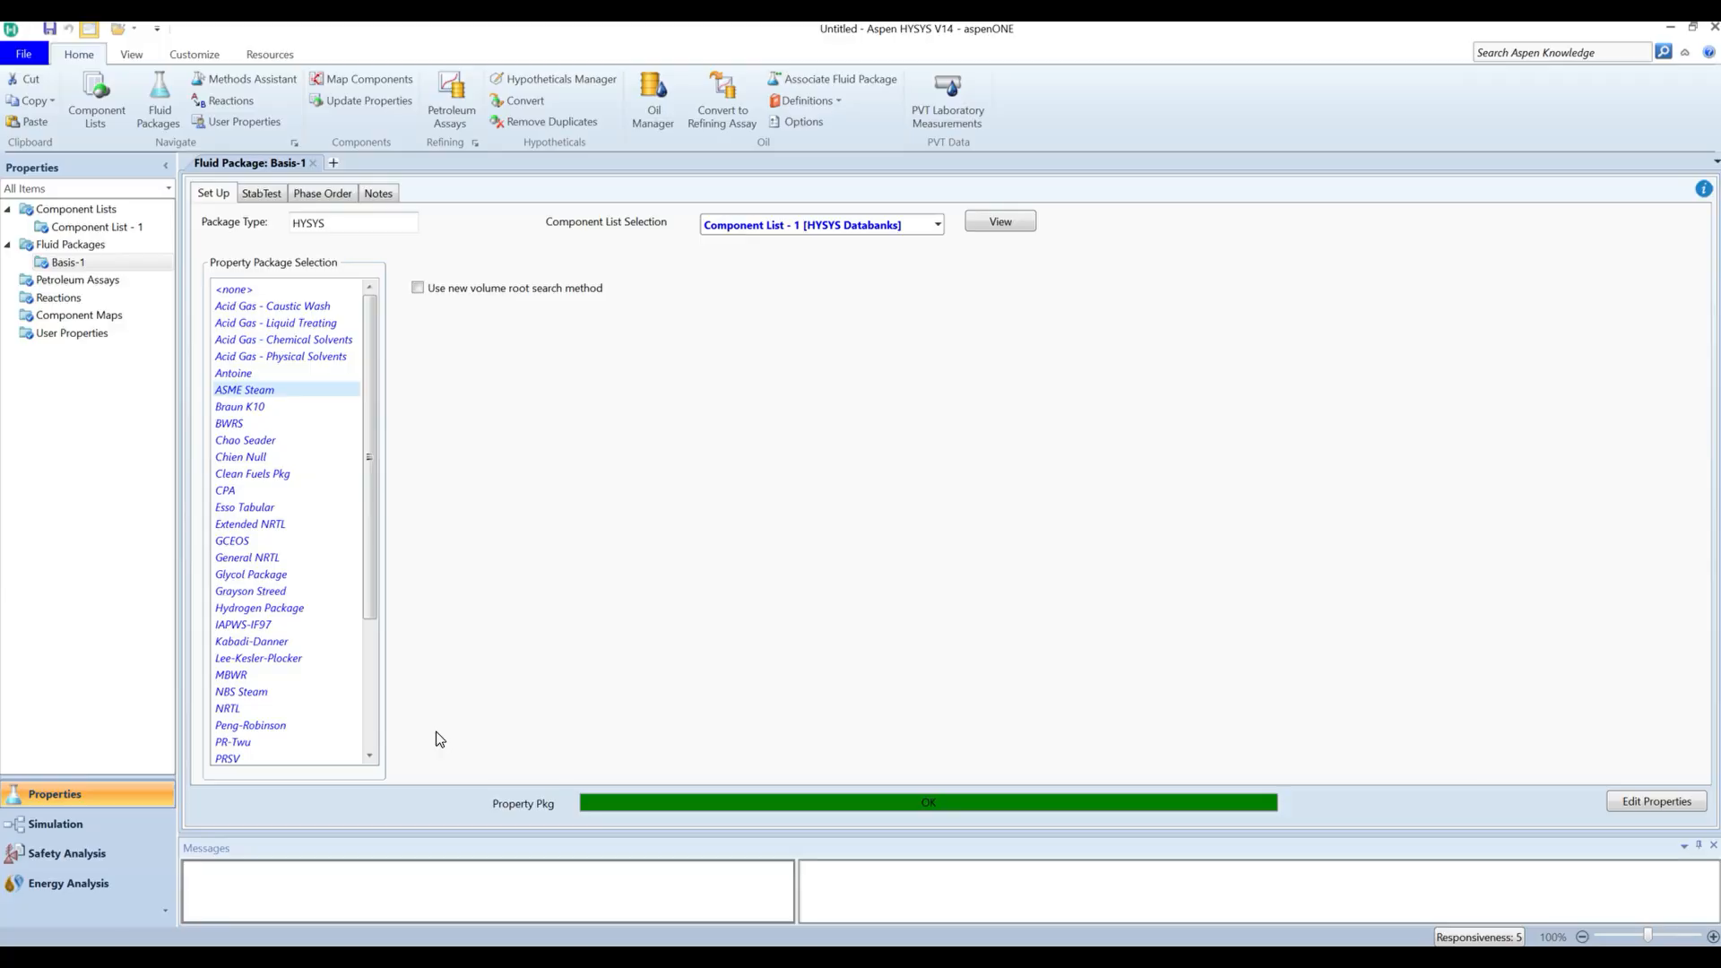
# - Switch to the simulation environment, place a material stream on the flowsheet and name it Feed water
pyautogui.click(56, 824)
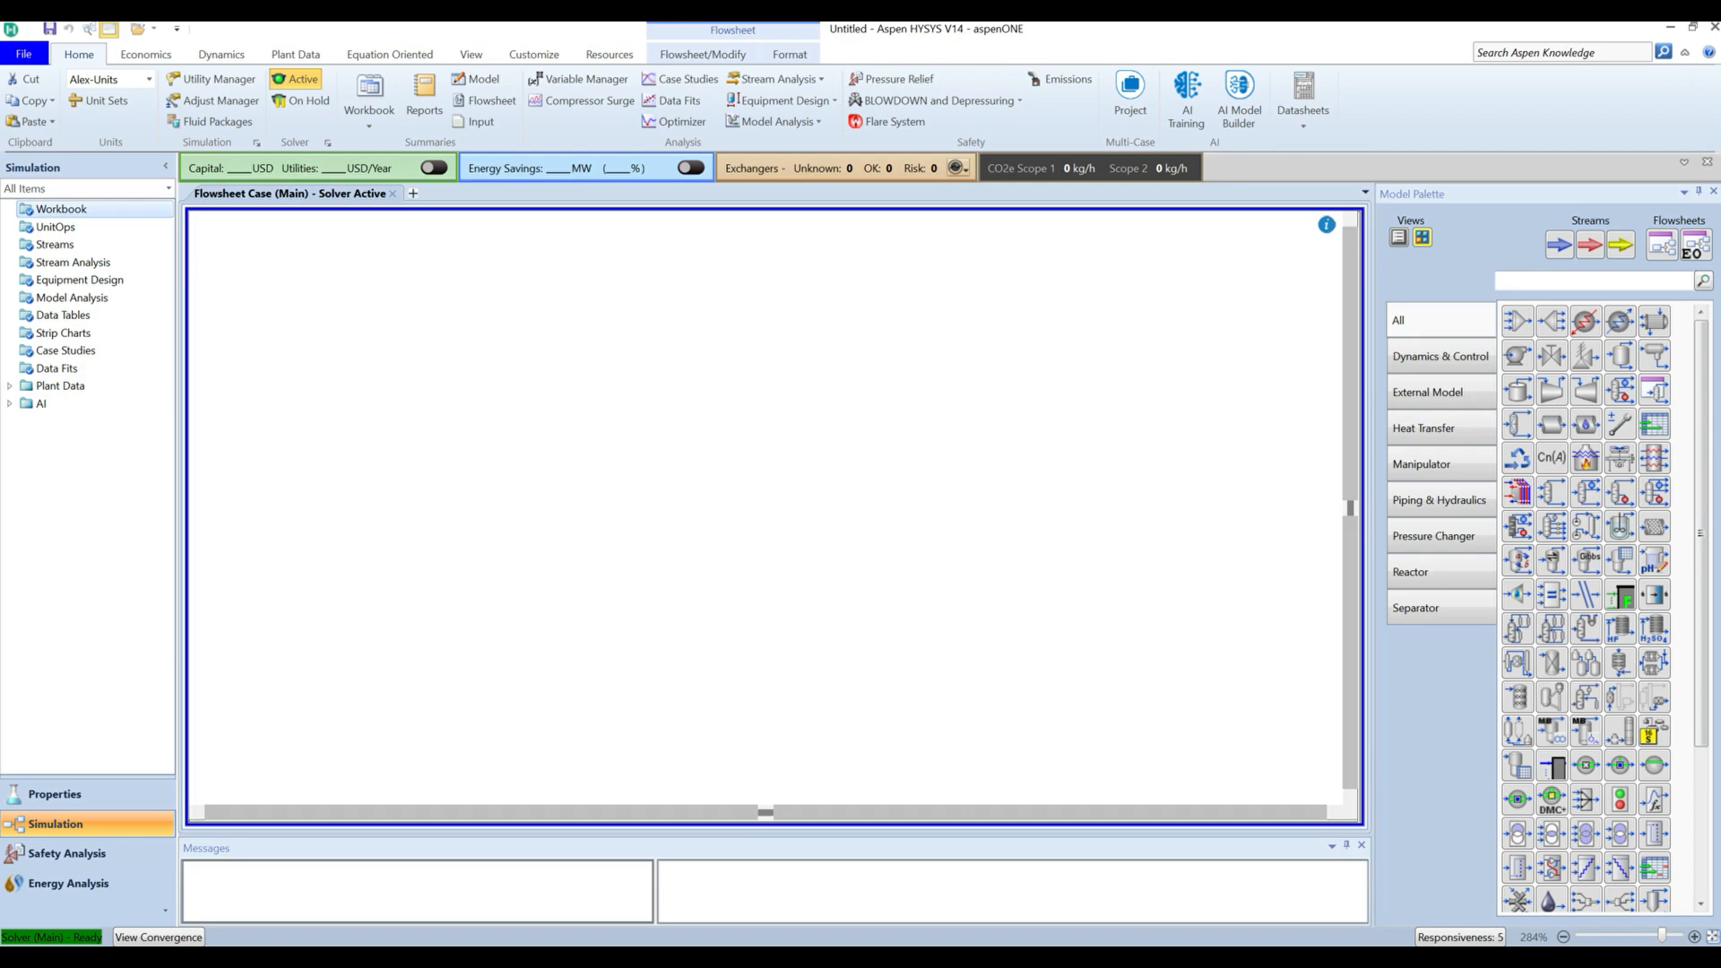
pyautogui.moveTo(1564, 246); pyautogui.dragTo(593, 433)
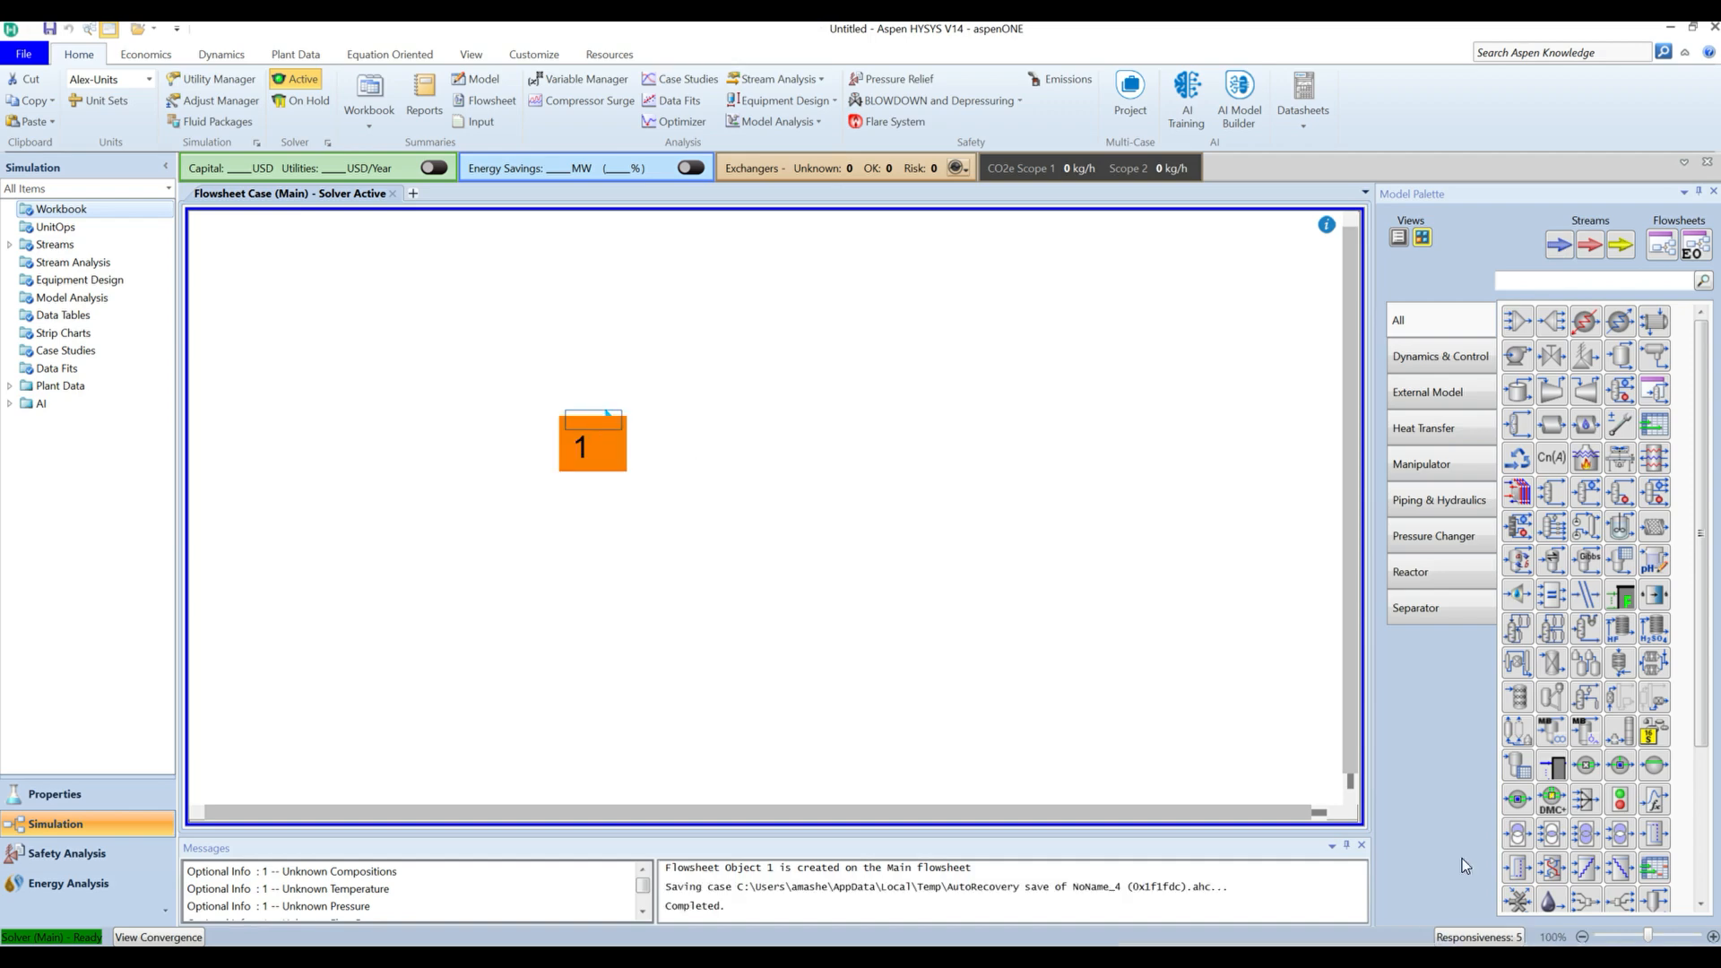
pyautogui.moveTo(1201, 402); pyautogui.dragTo(1130, 375)
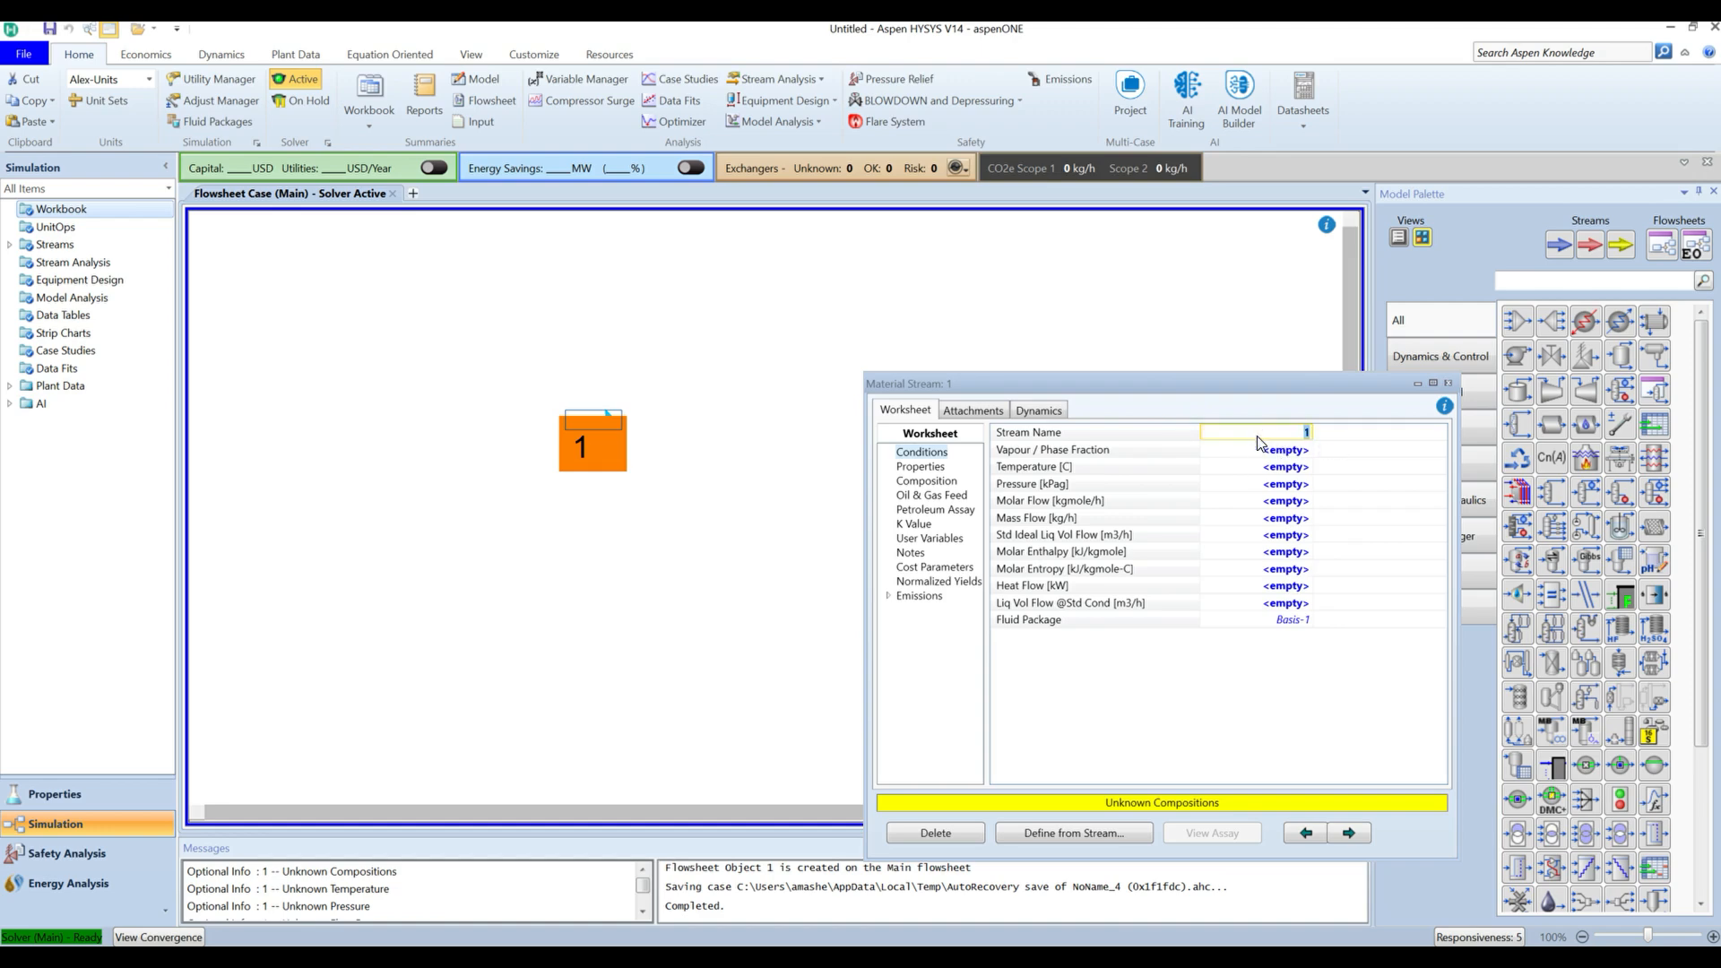
pyautogui.write('Feed water')
# - Set the Feed water conditions to 25 C, 1000 kPag and a standard liquid volume flow of 15 m3/h
pyautogui.click(1279, 475)
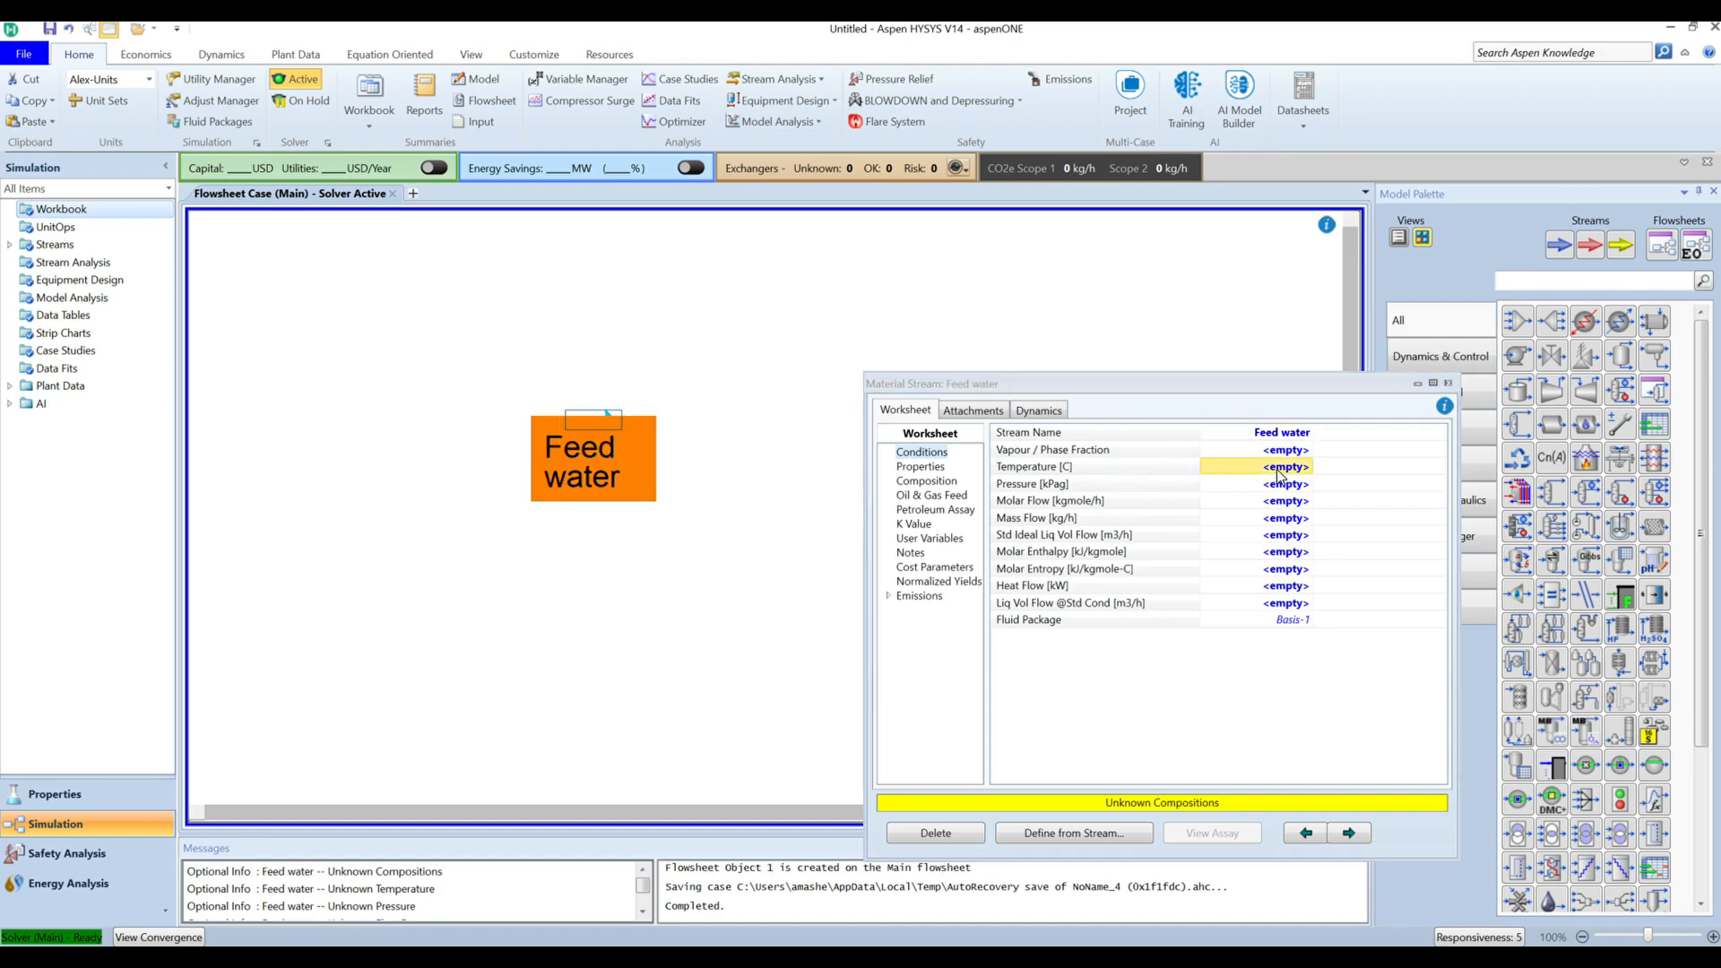
pyautogui.write('25')
pyautogui.click(1289, 488)
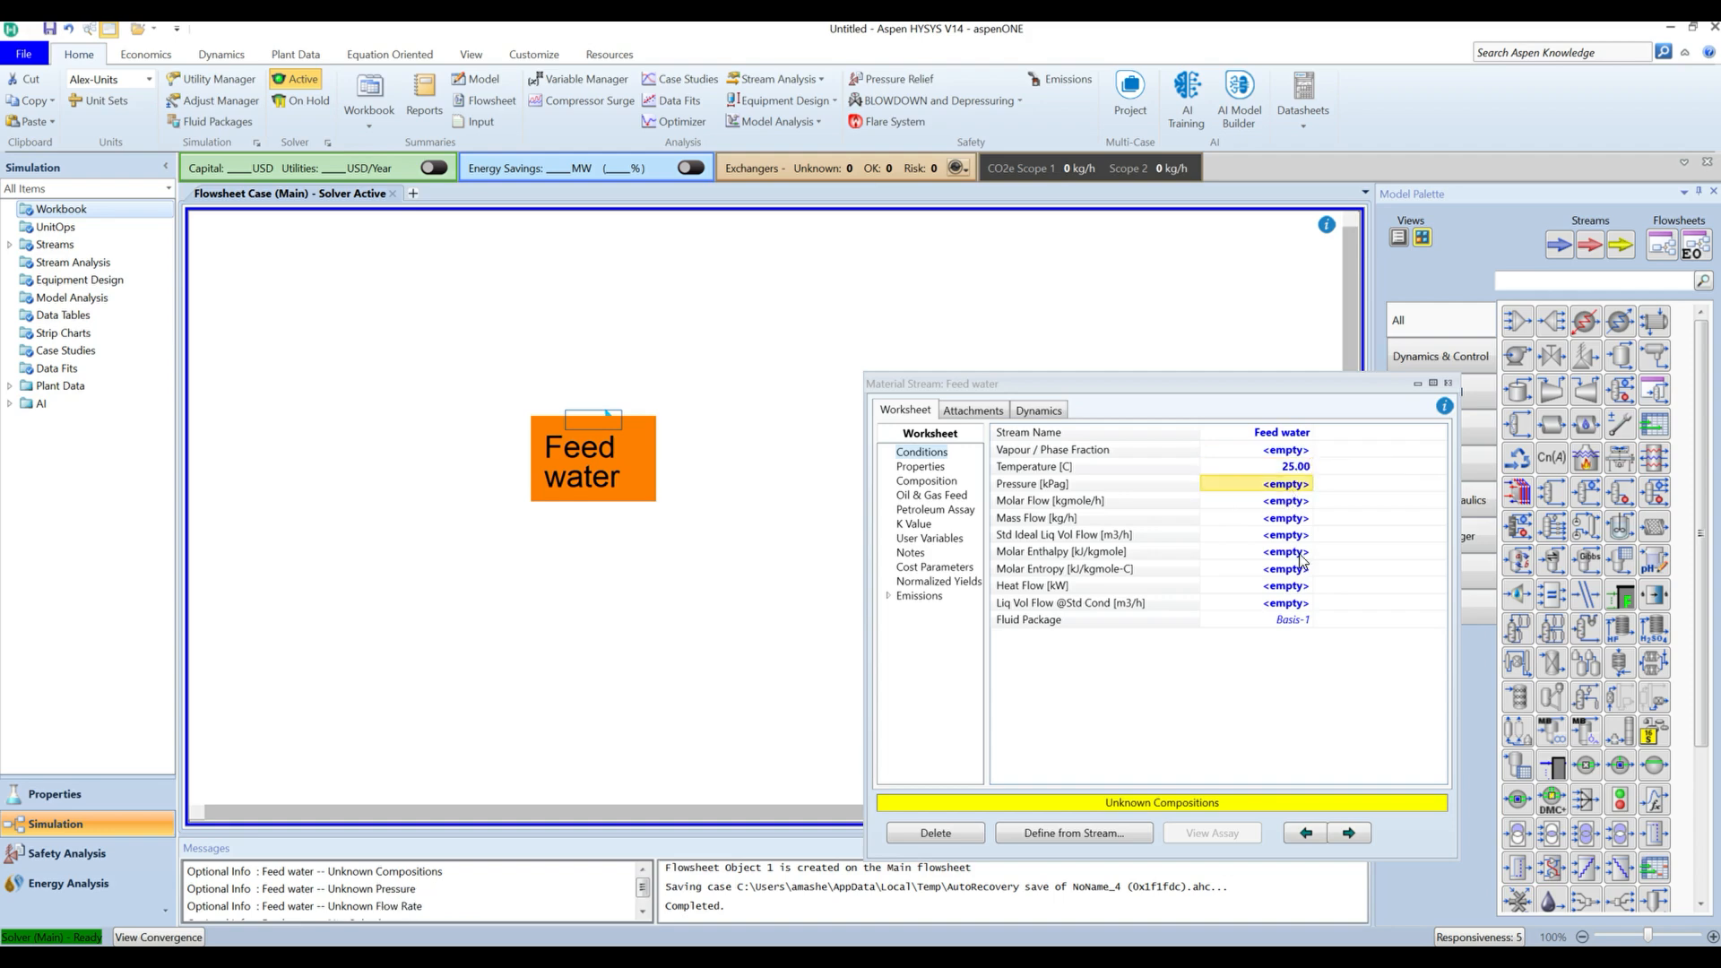
pyautogui.write('1000')
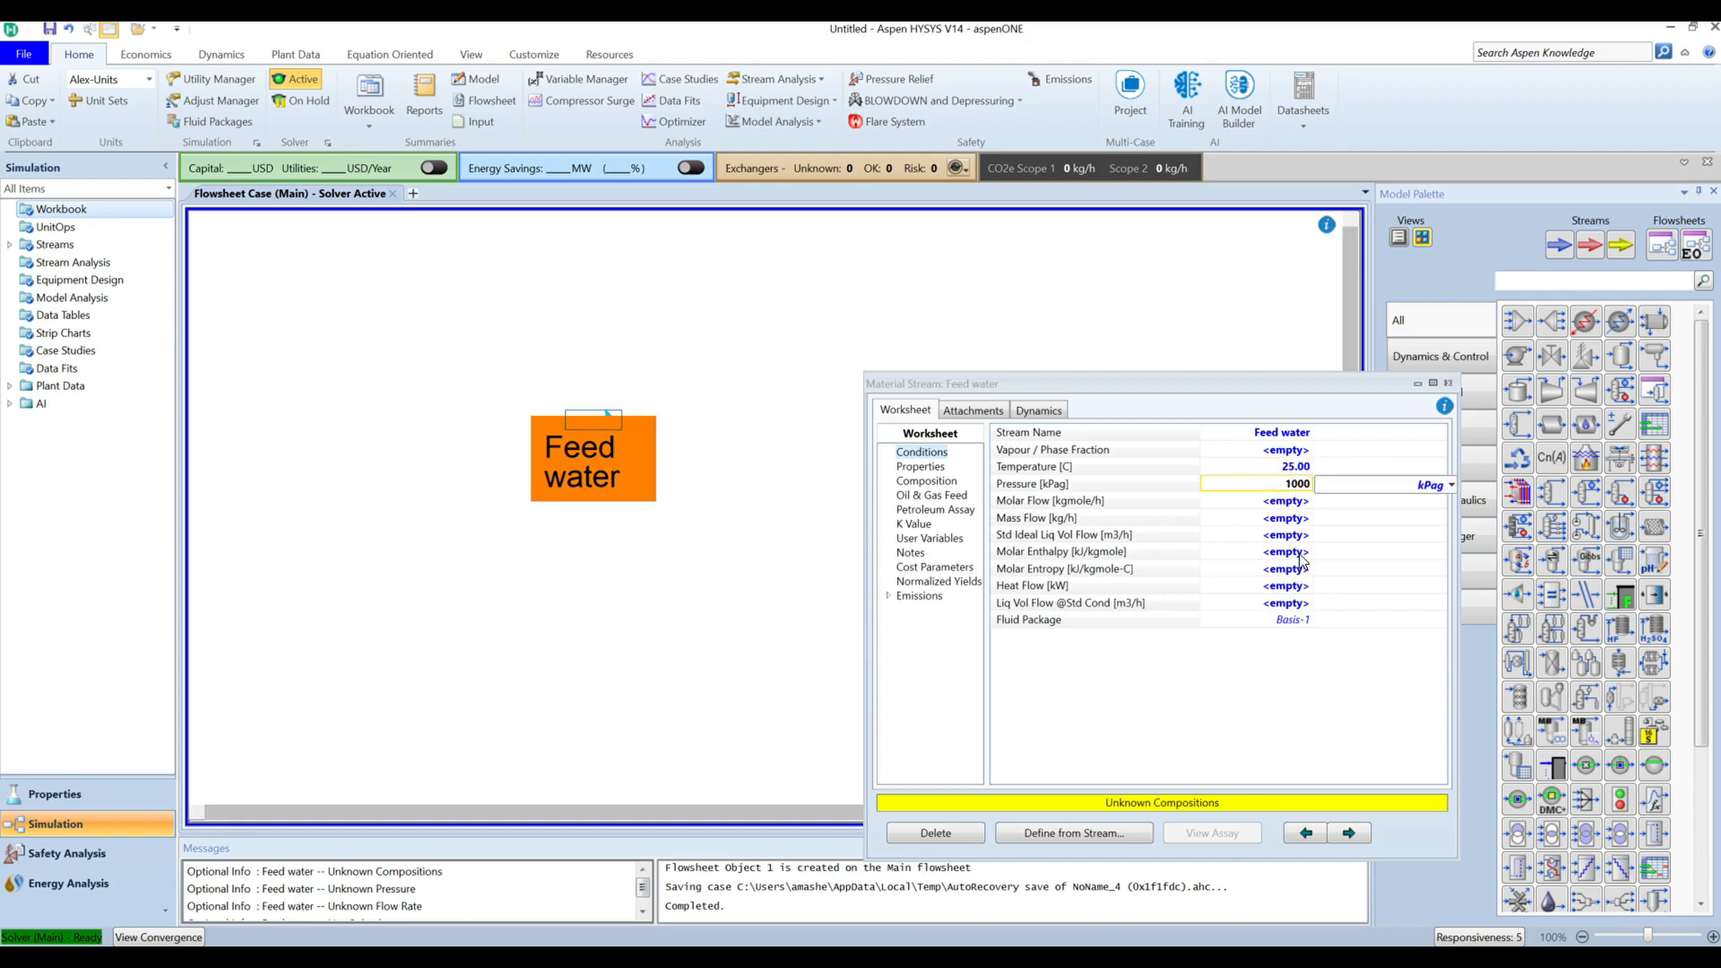
pyautogui.press('Return')
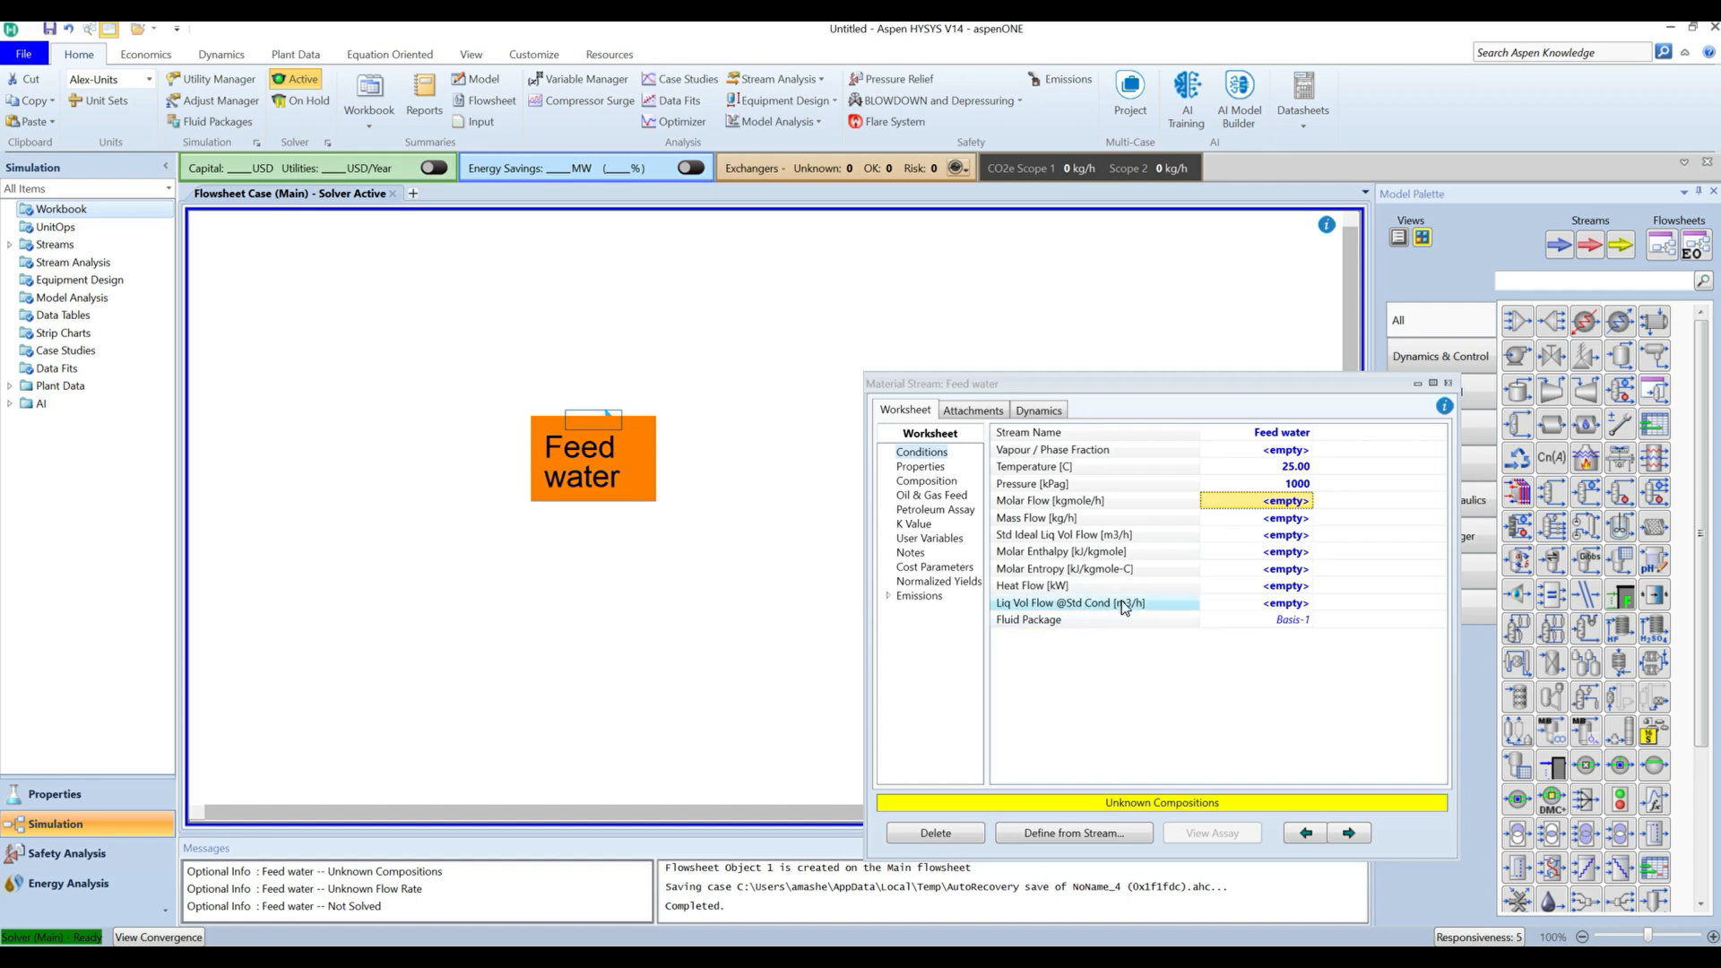
pyautogui.click(1277, 603)
pyautogui.write('15')
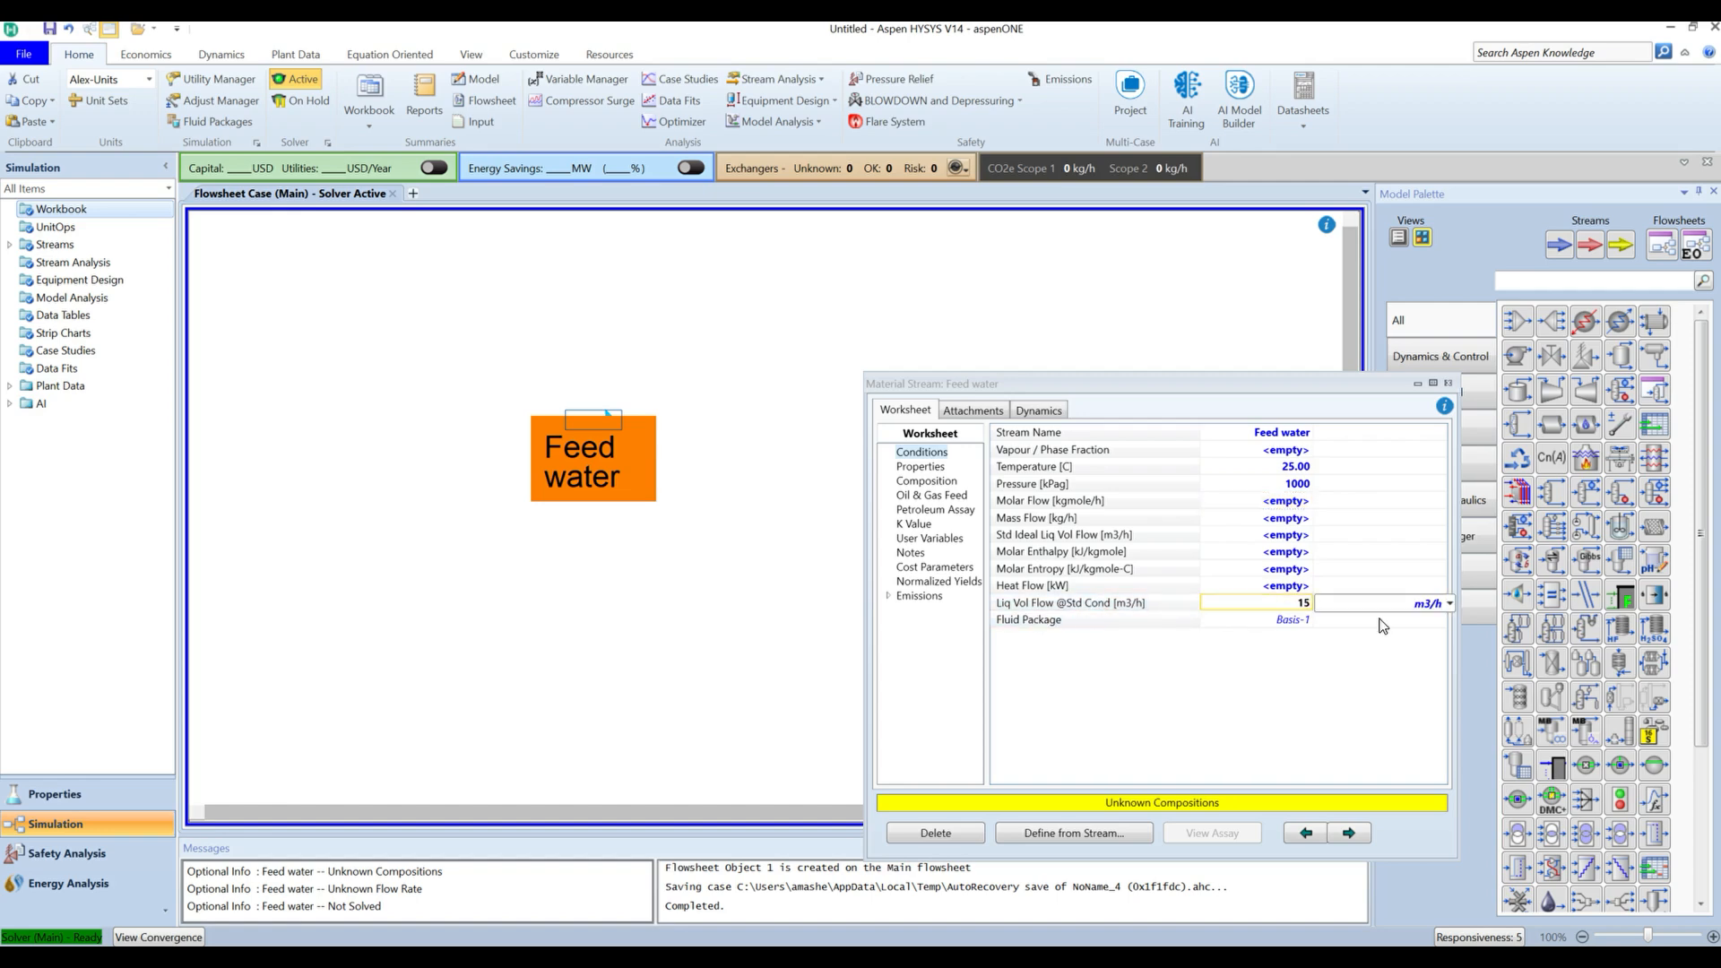
pyautogui.press('Return')
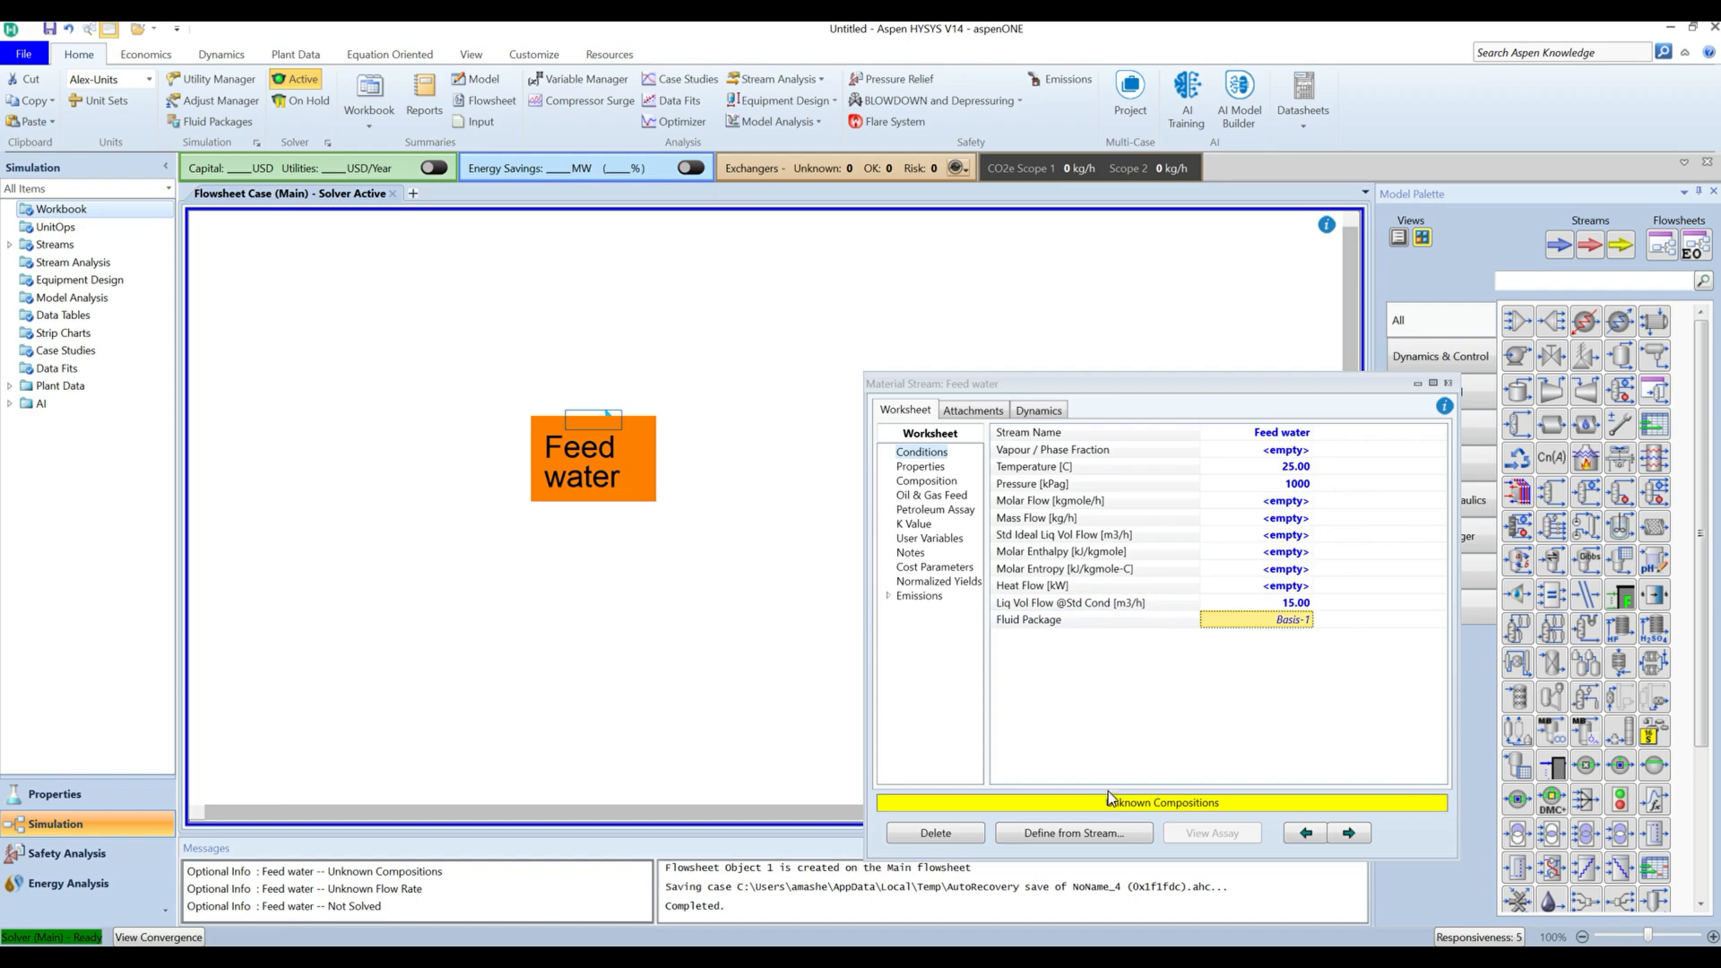
# - Set the H2O mole fraction of the Feed water stream to 1 and close the stream's properties
pyautogui.click(934, 484)
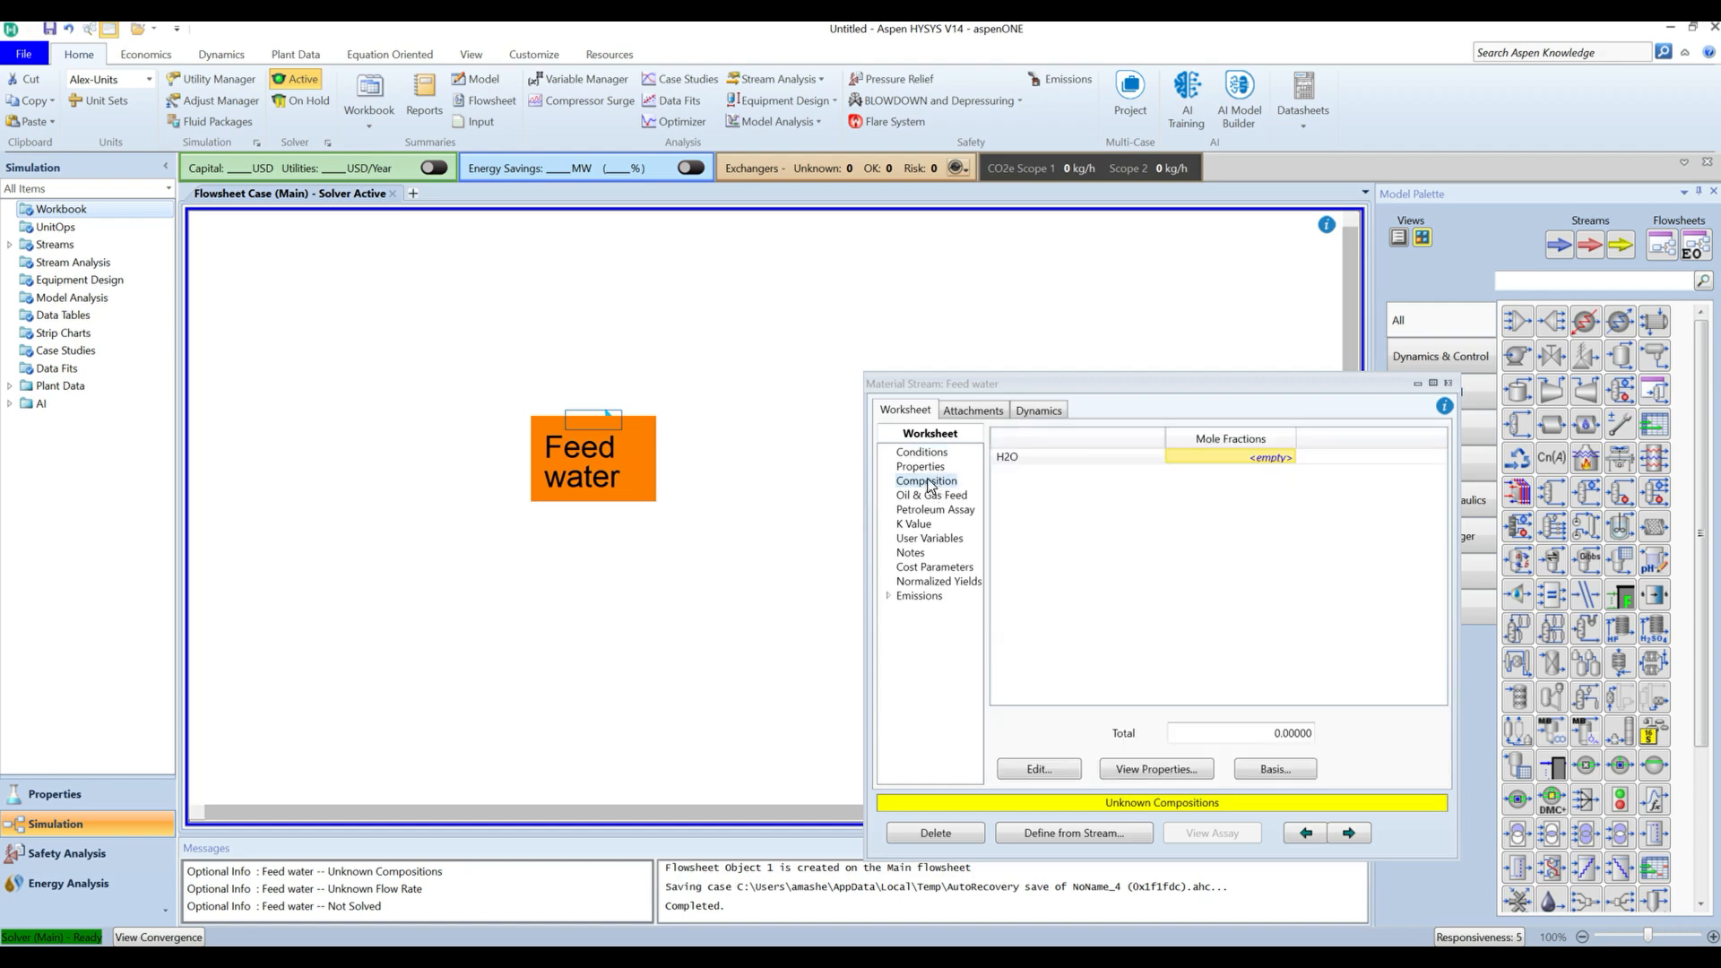
pyautogui.click(1241, 461)
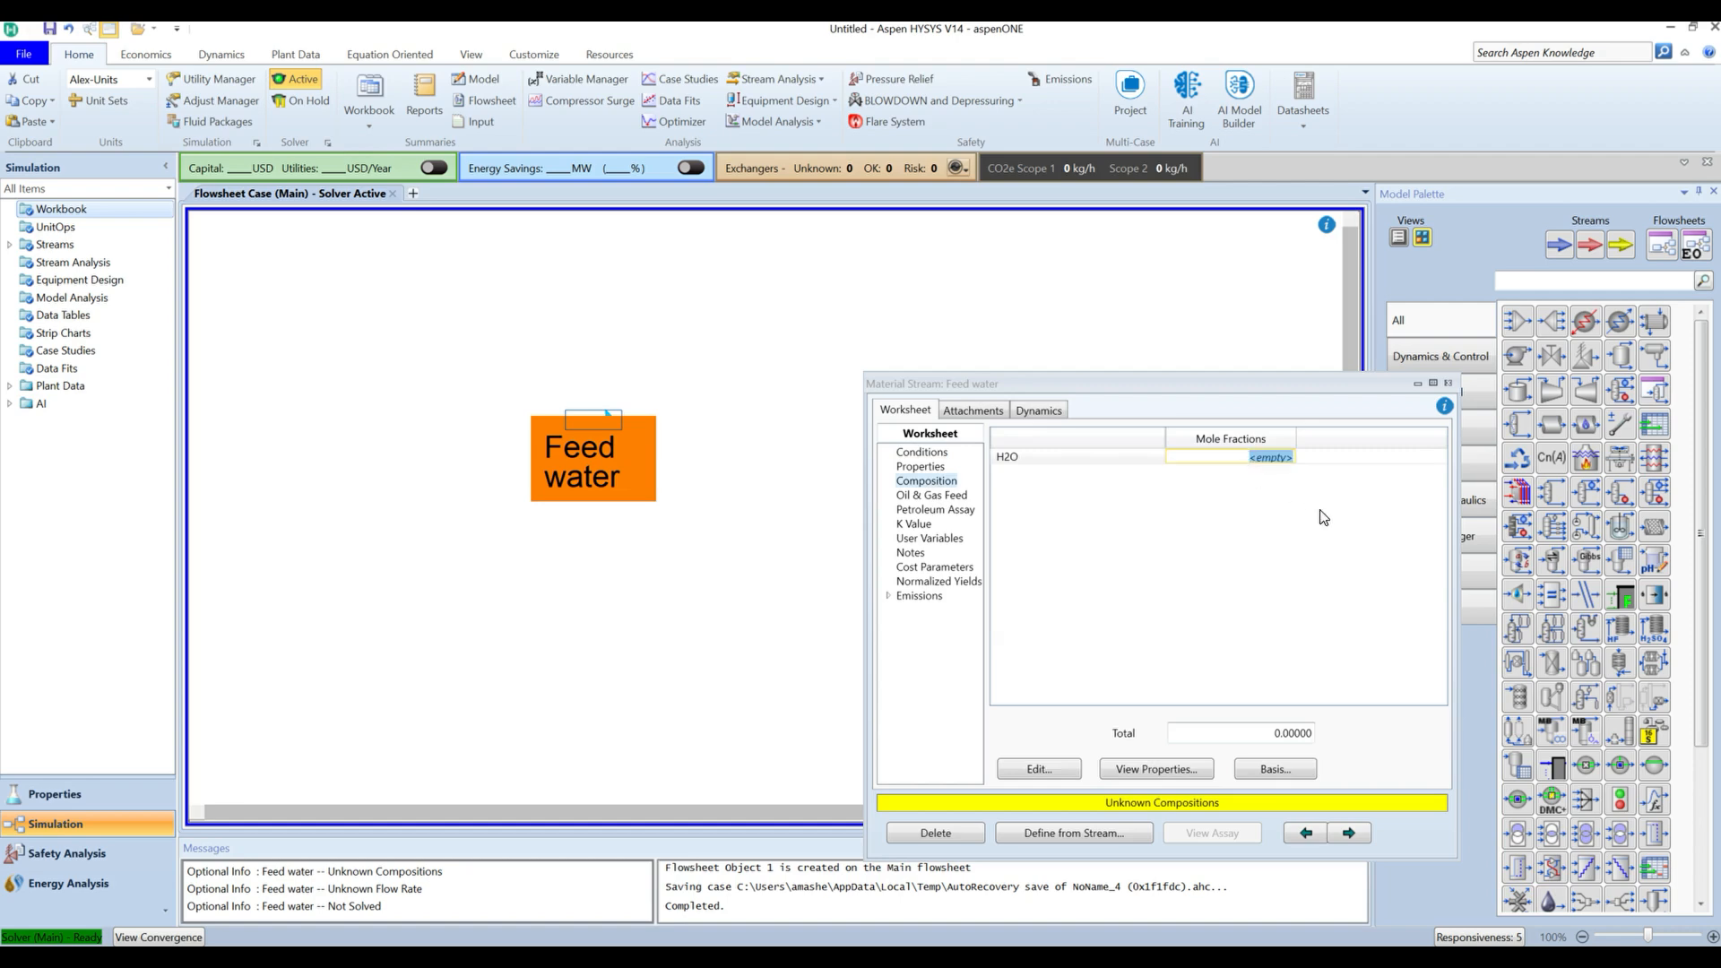
pyautogui.write('1')
pyautogui.press('Return')
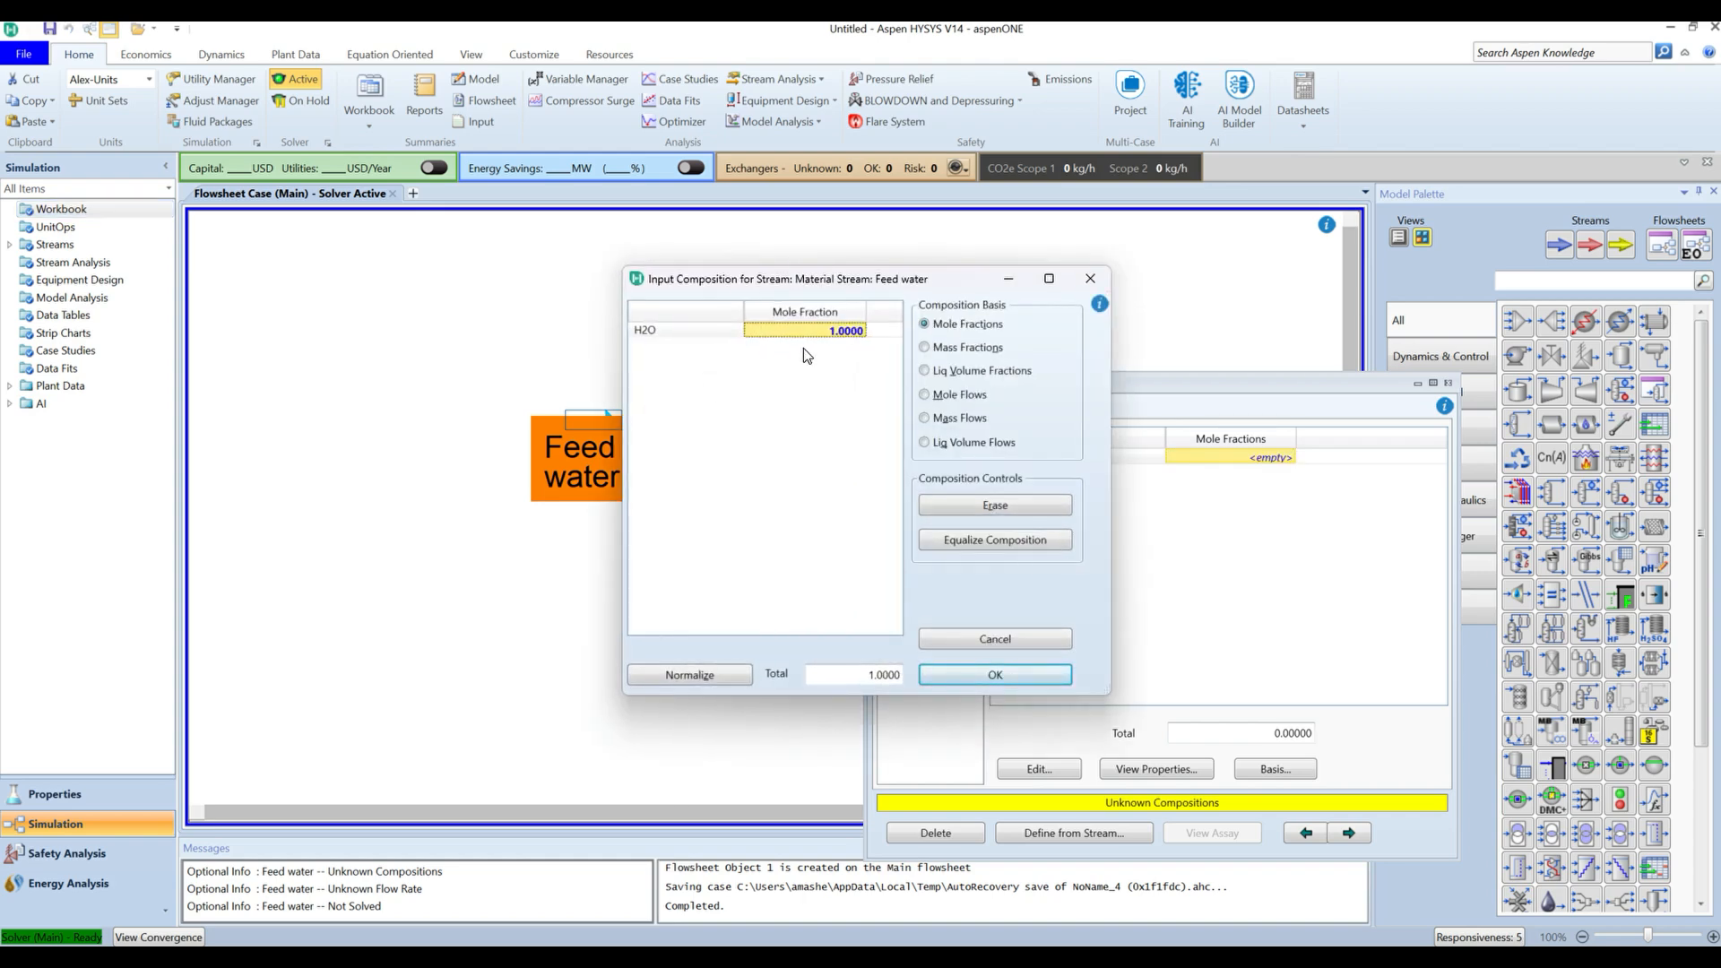
pyautogui.click(991, 676)
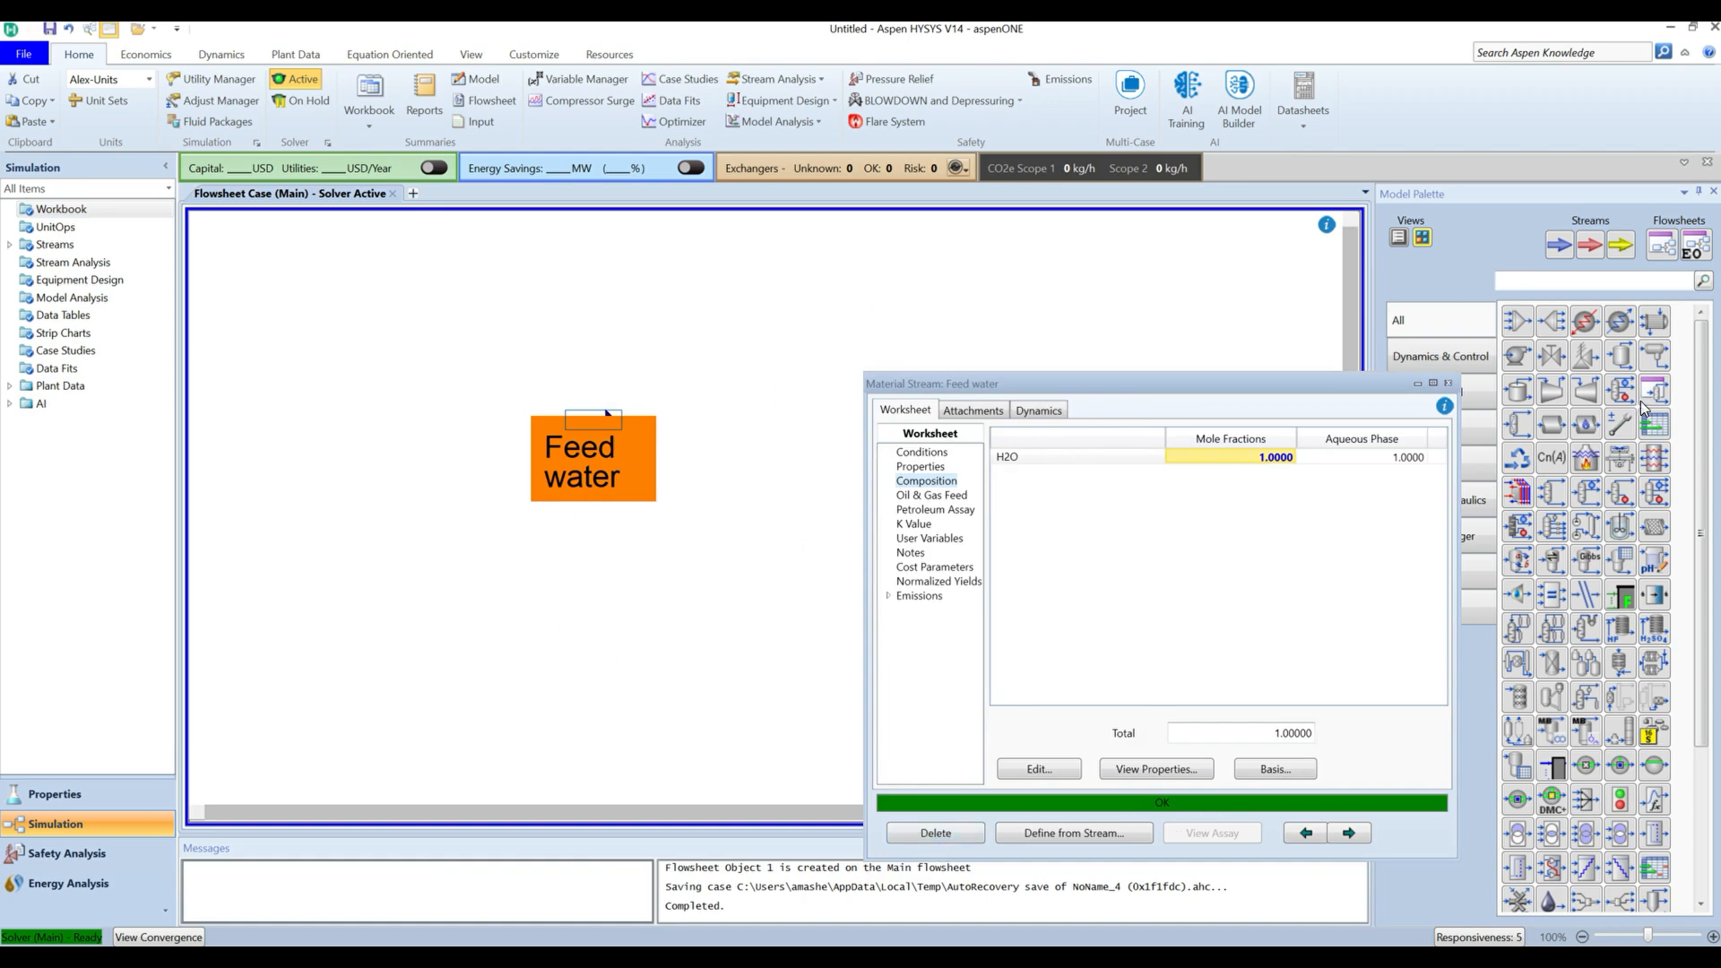
pyautogui.click(1447, 382)
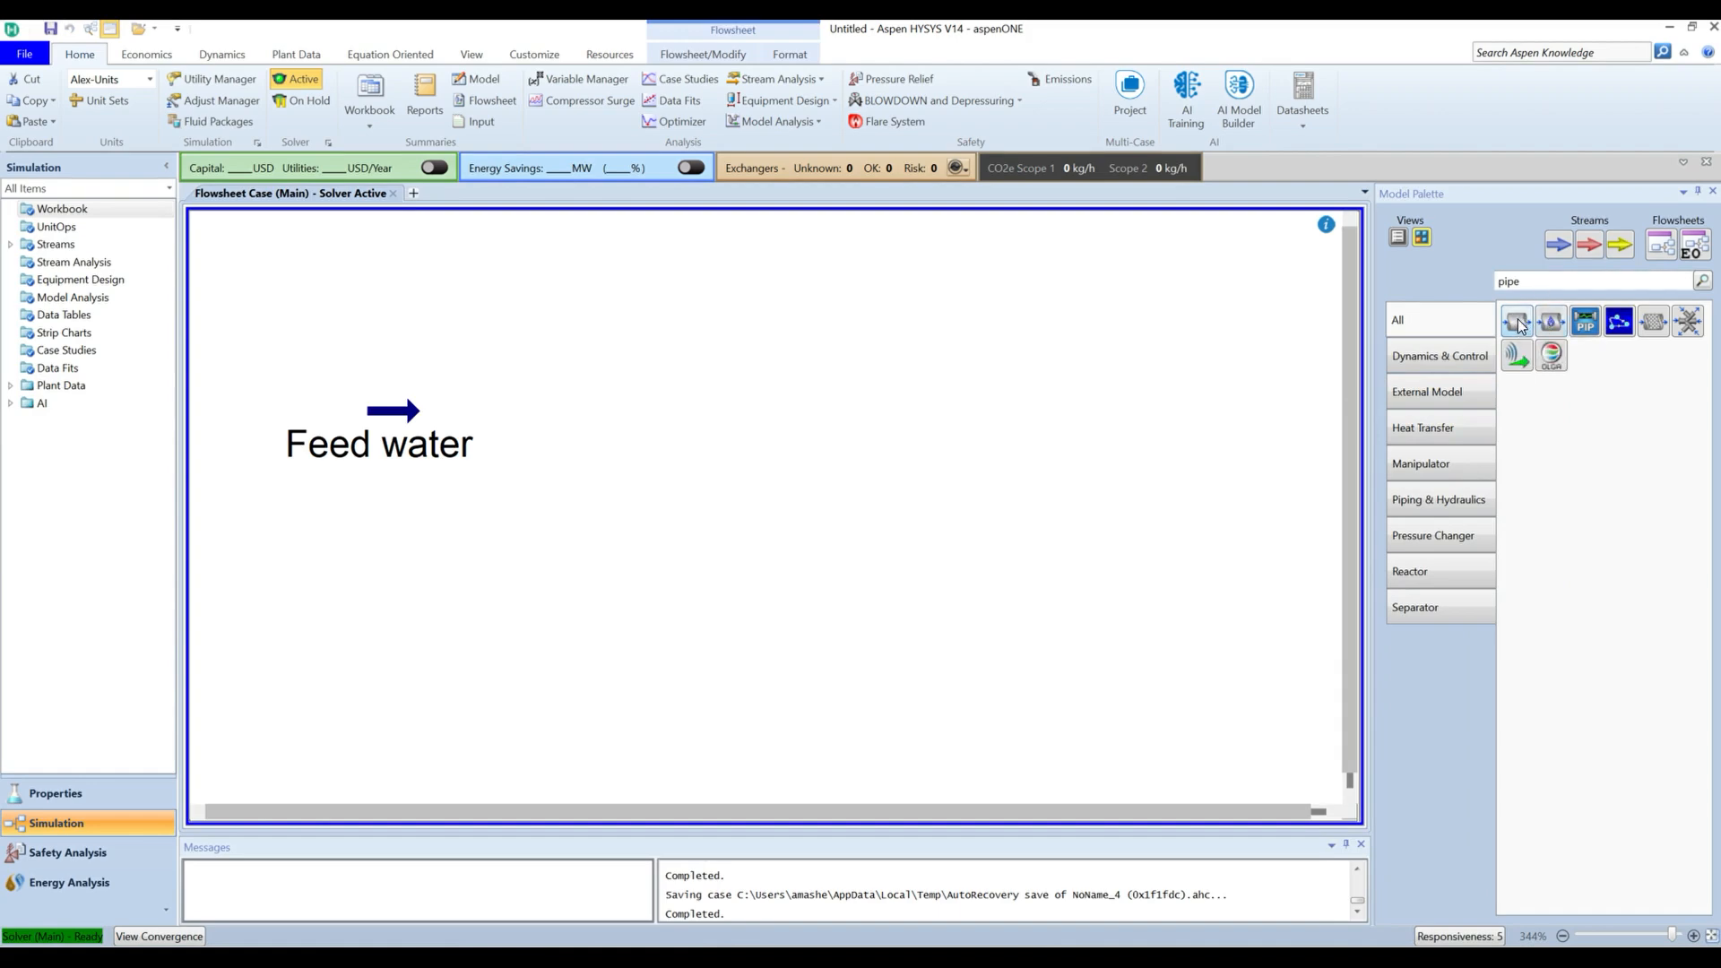
# - Search the model palette for pipe and place a pipe segment on the flowsheet beside the Feed water stream
pyautogui.moveTo(1520, 281); pyautogui.dragTo(1404, 284)
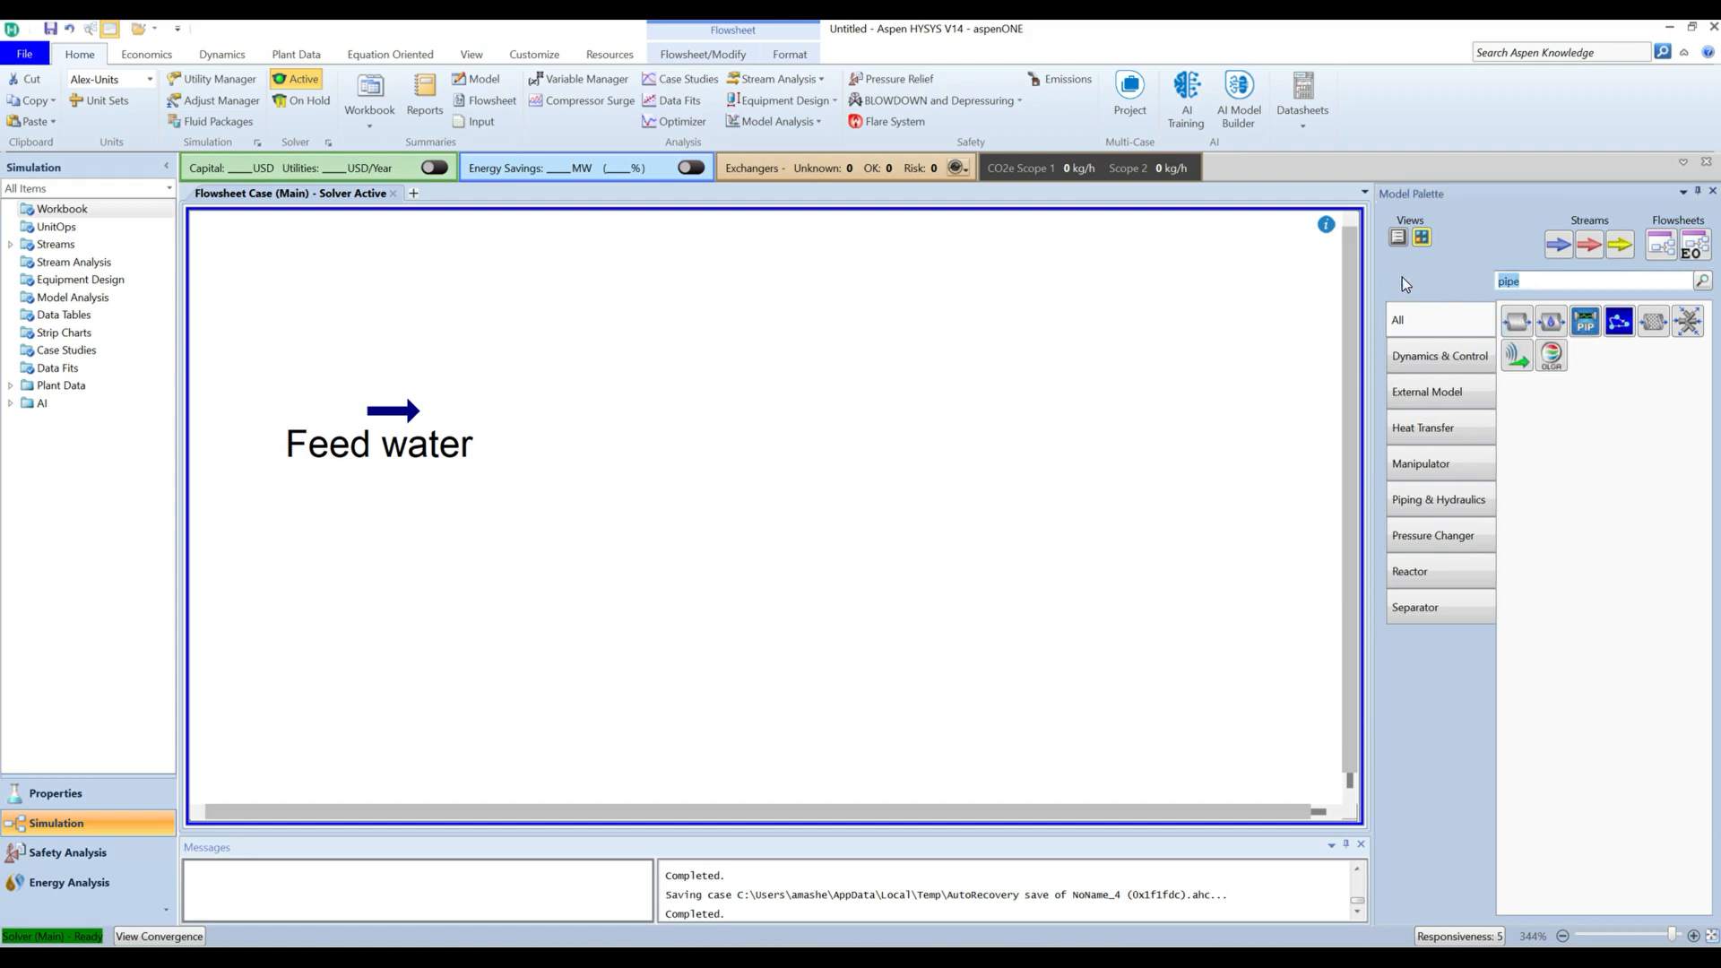
pyautogui.press('BackSpace')
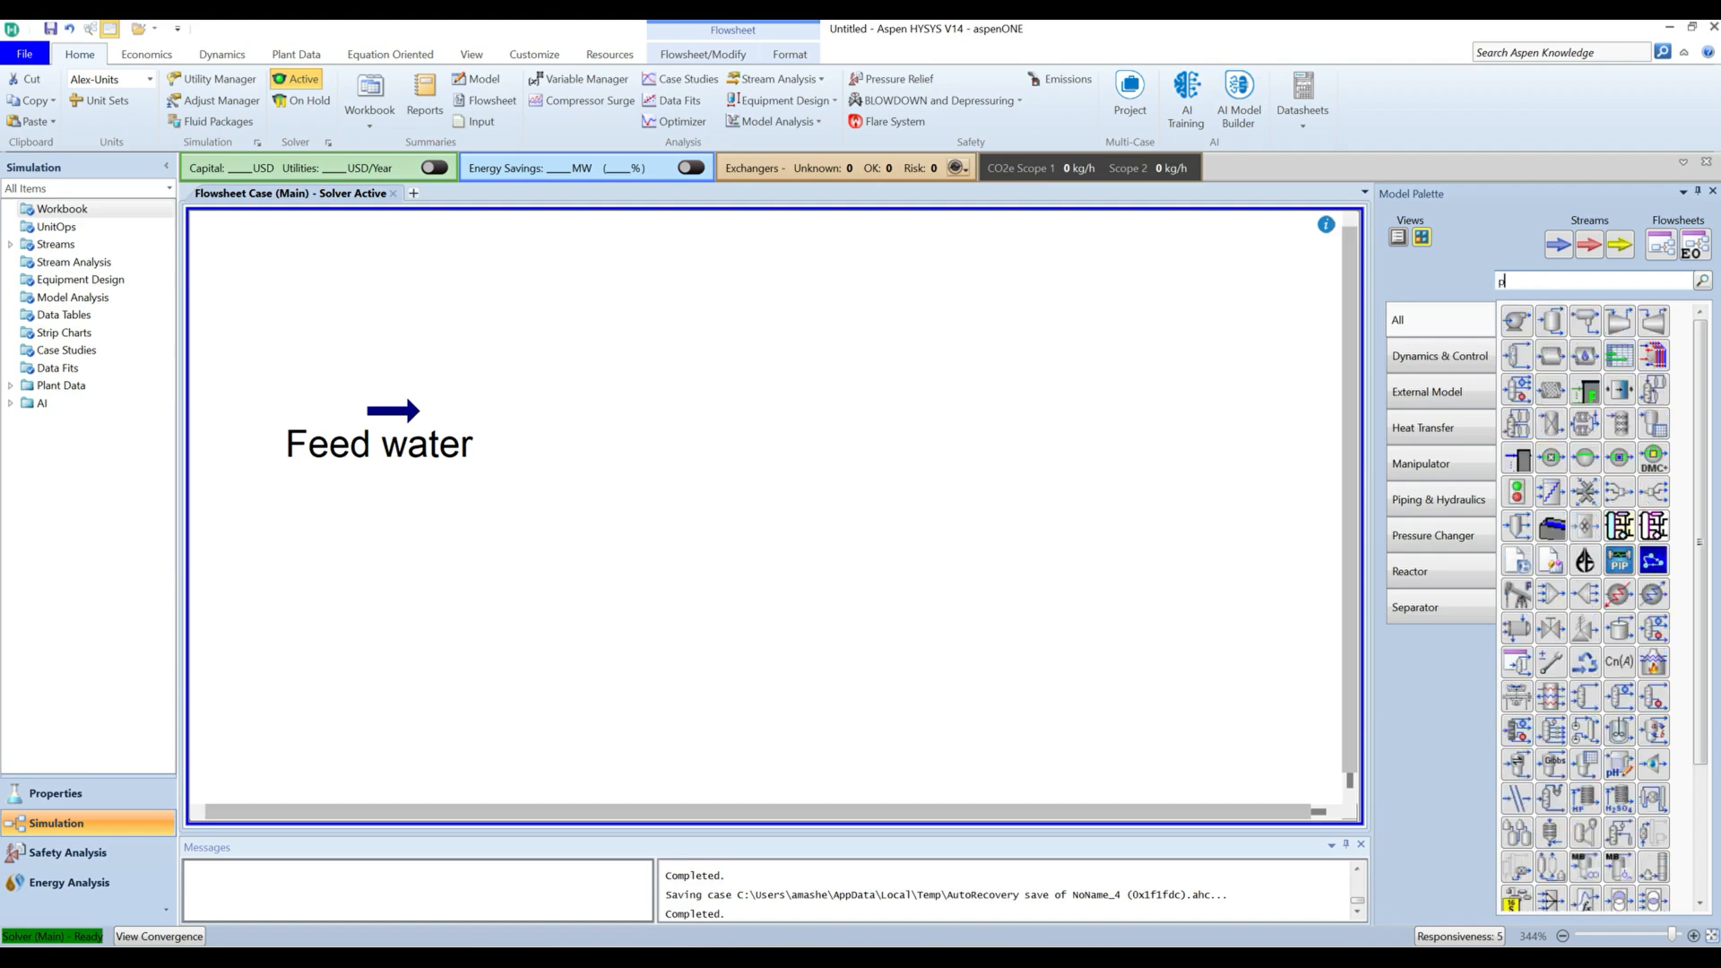
pyautogui.write('pl')
pyautogui.write('pe')
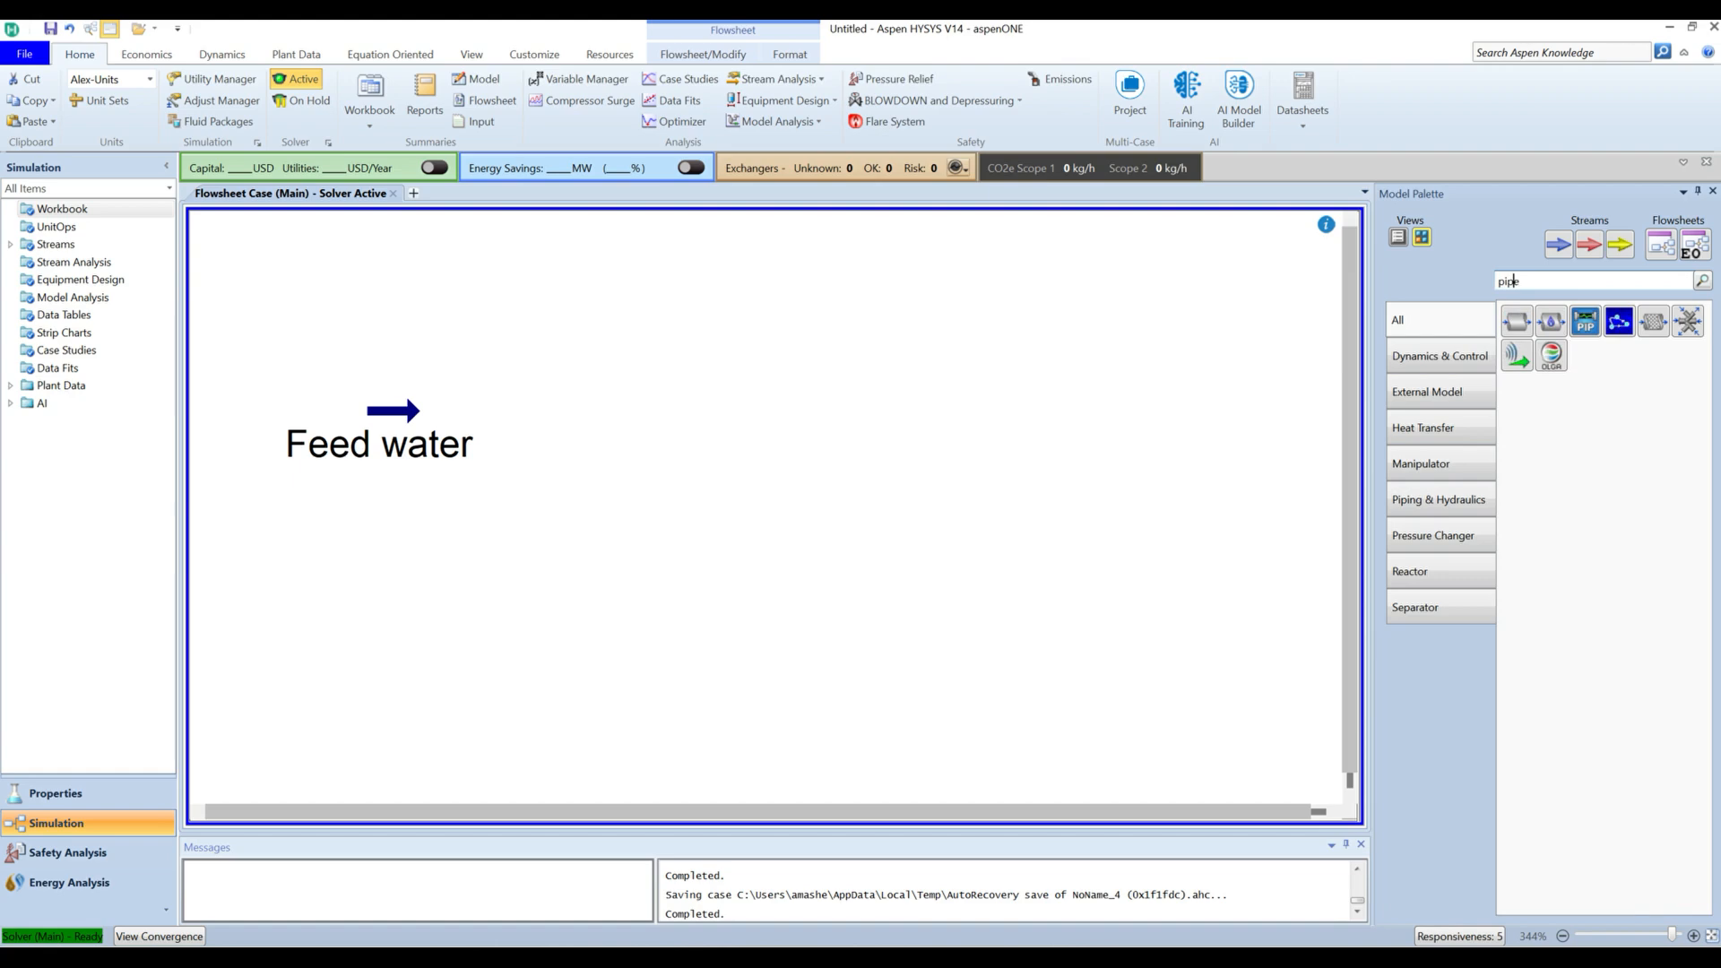
pyautogui.click(1514, 325)
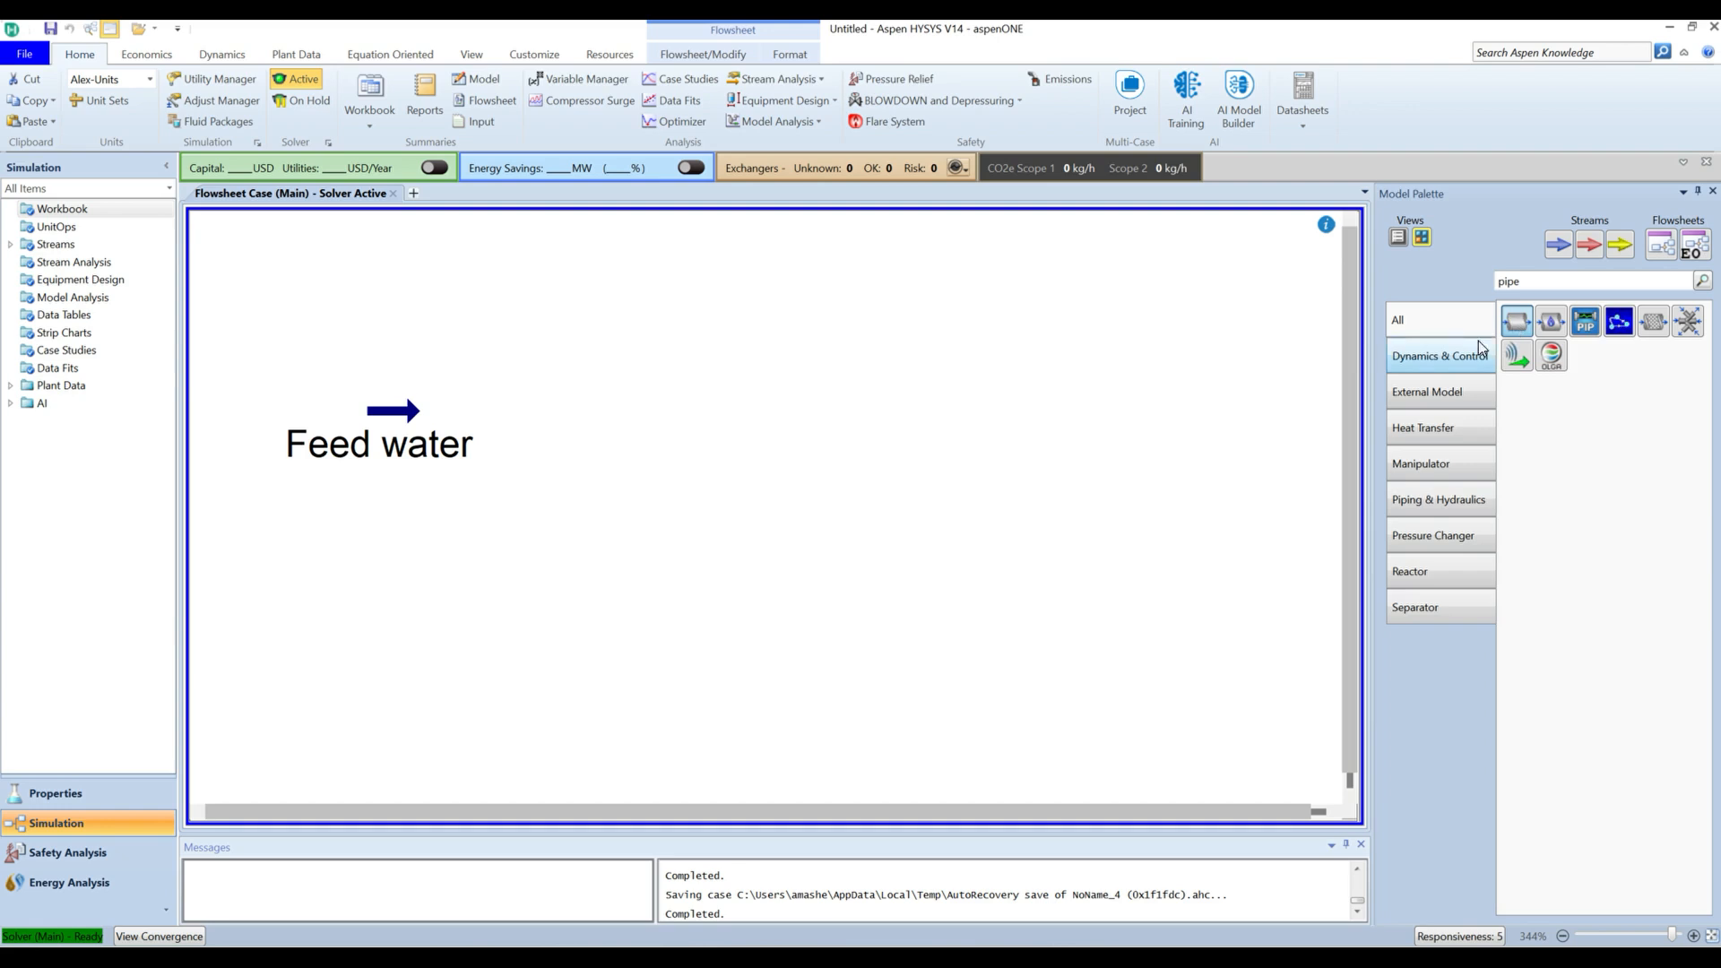
pyautogui.click(564, 455)
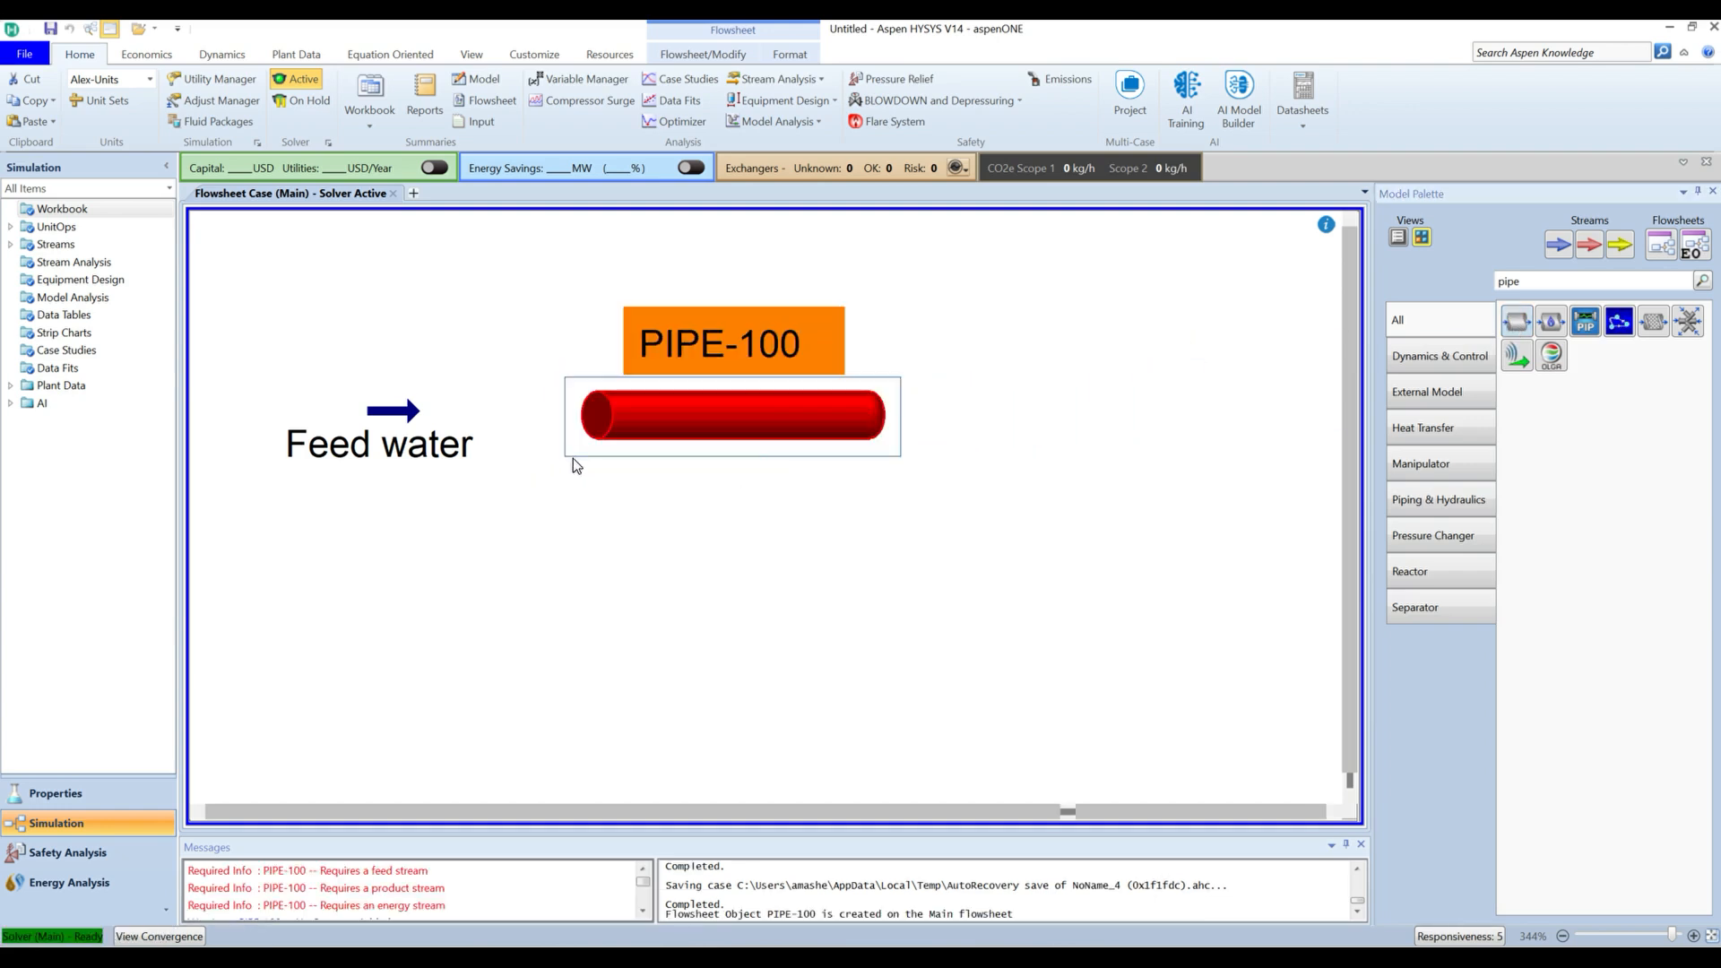
# - Rename the new pipe unit as Pipe segment 101 and move its properties window clear of the flowsheet drawing
pyautogui.doubleClick(769, 348)
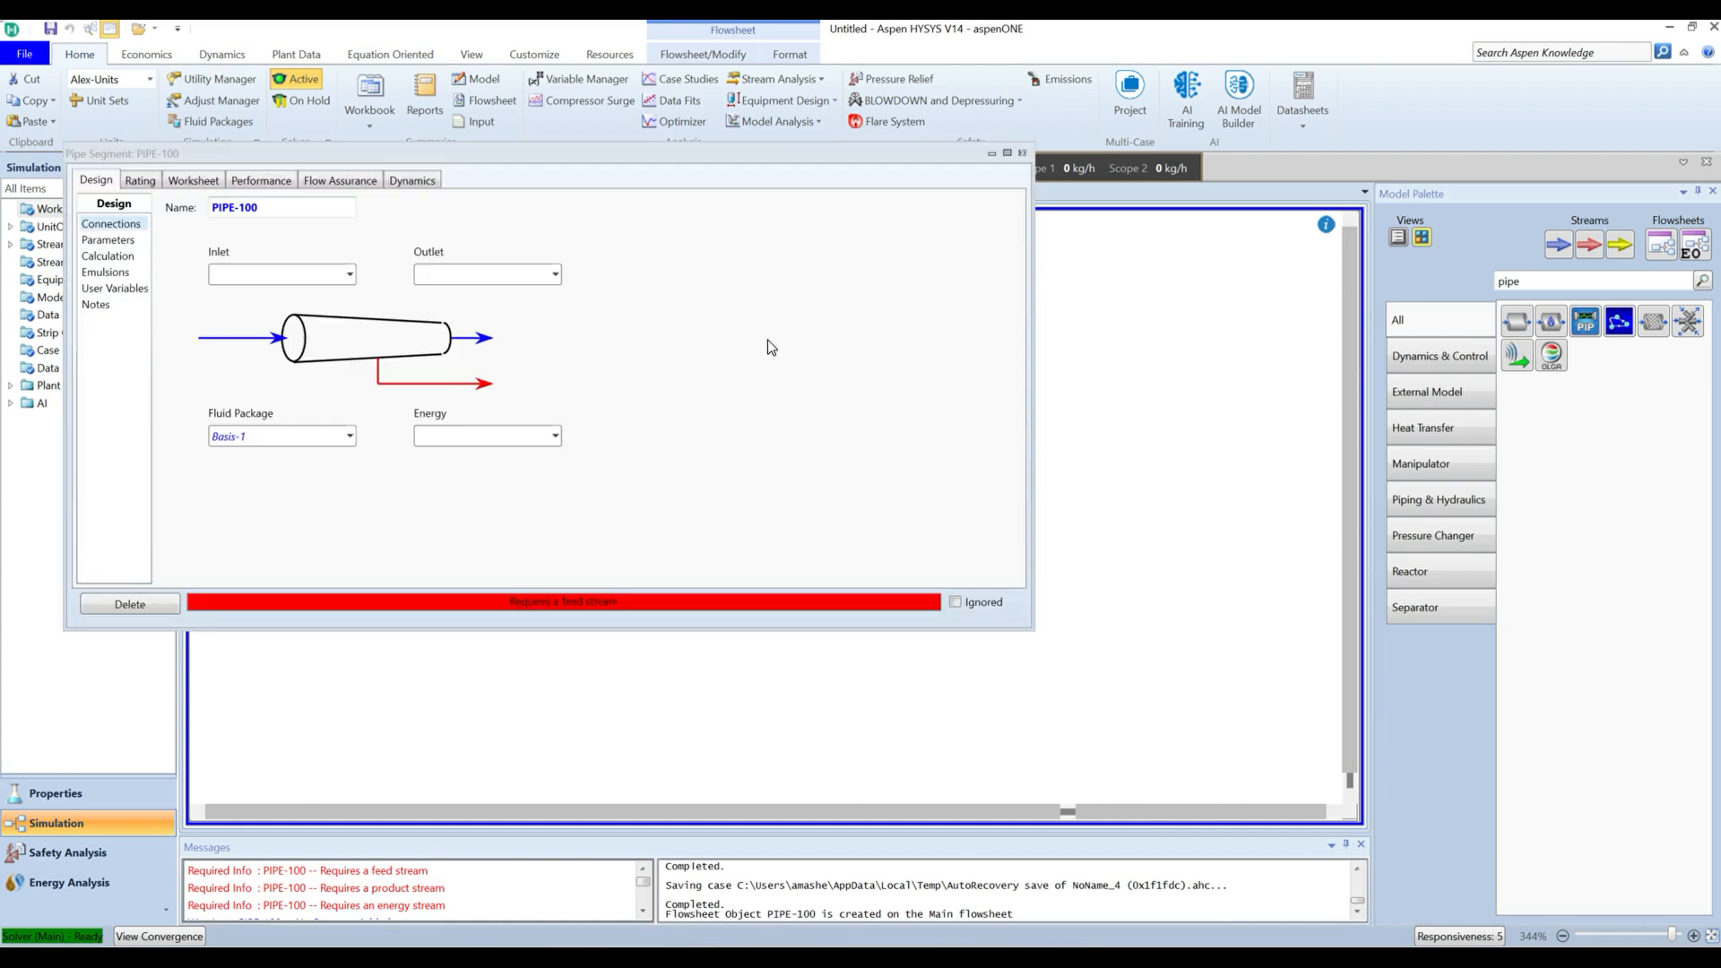
pyautogui.click(268, 203)
pyautogui.write('Pipe se')
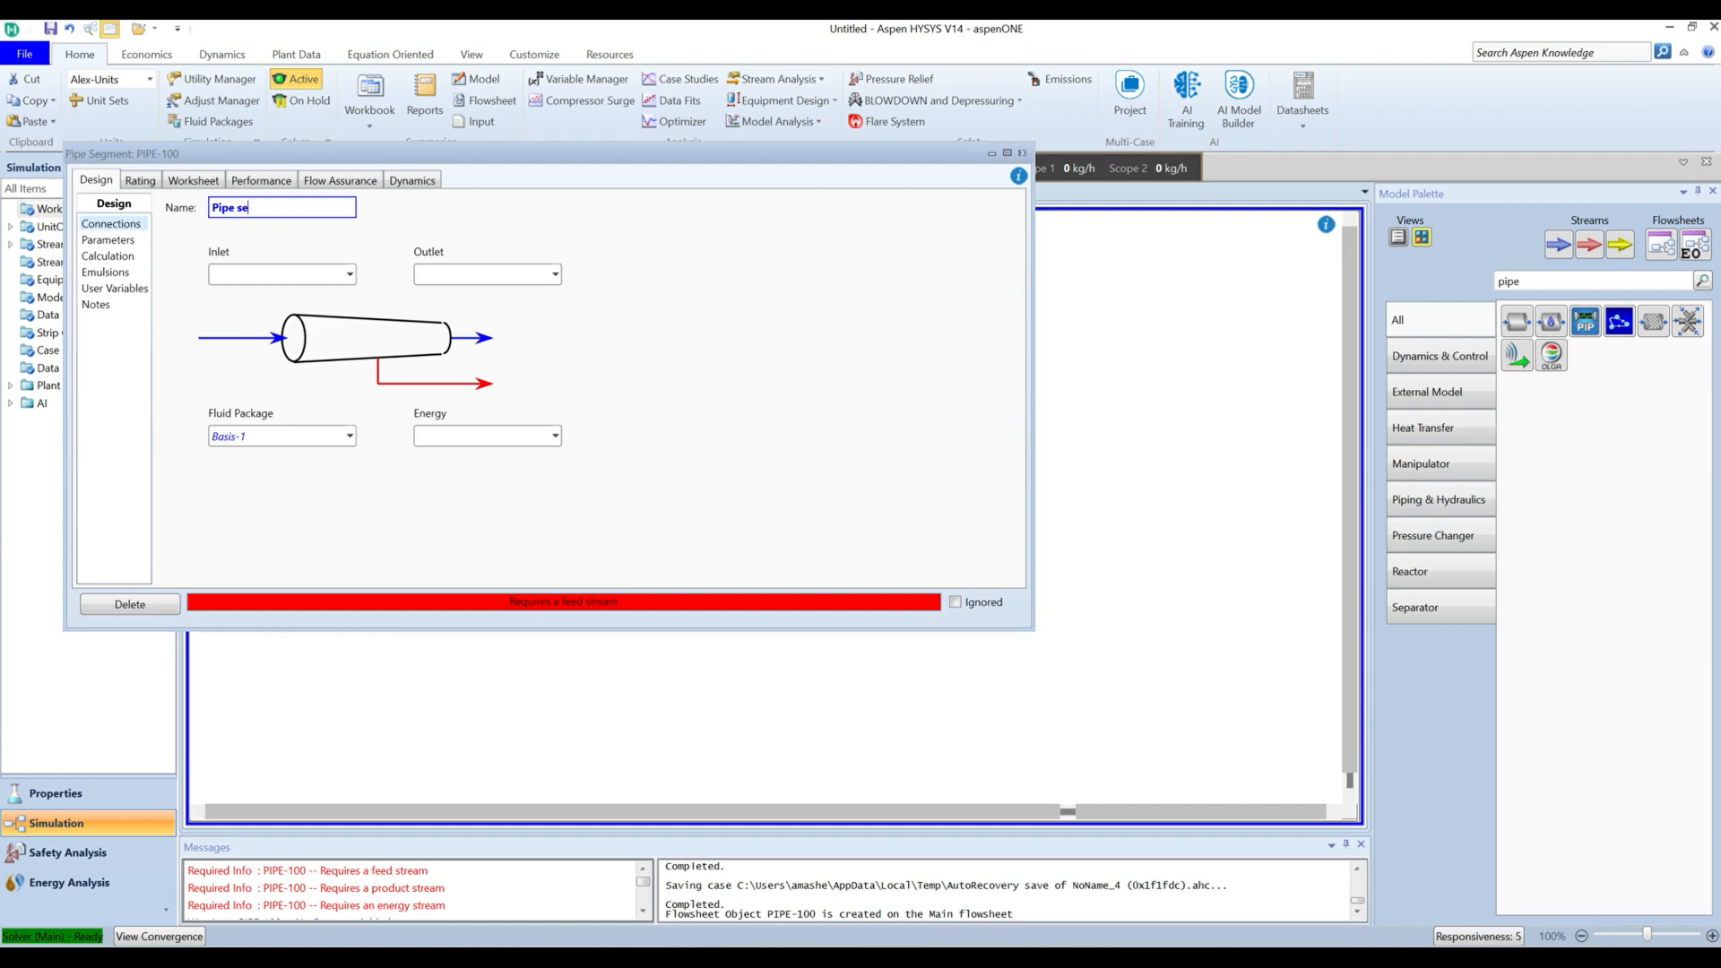
pyautogui.write('gment 101')
pyautogui.moveTo(608, 155); pyautogui.dragTo(993, 533)
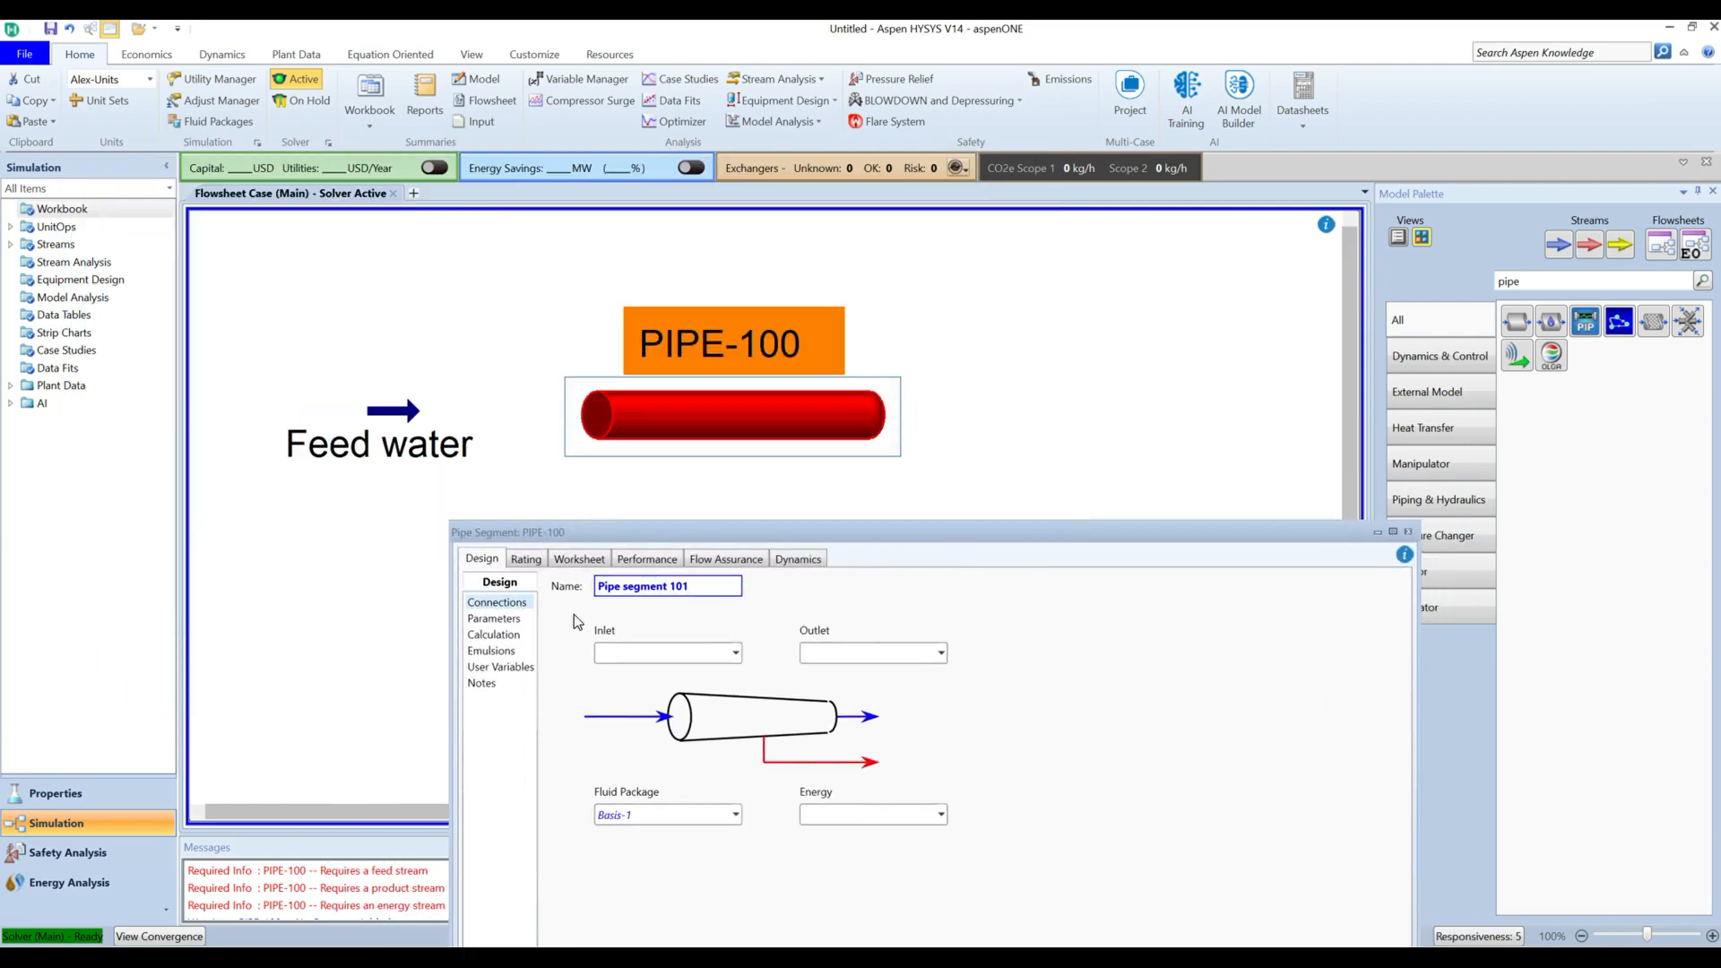
# - Connect Feed water as the inlet of Pipe segment 101 and create an outlet stream named Ex-Inlet
pyautogui.click(735, 654)
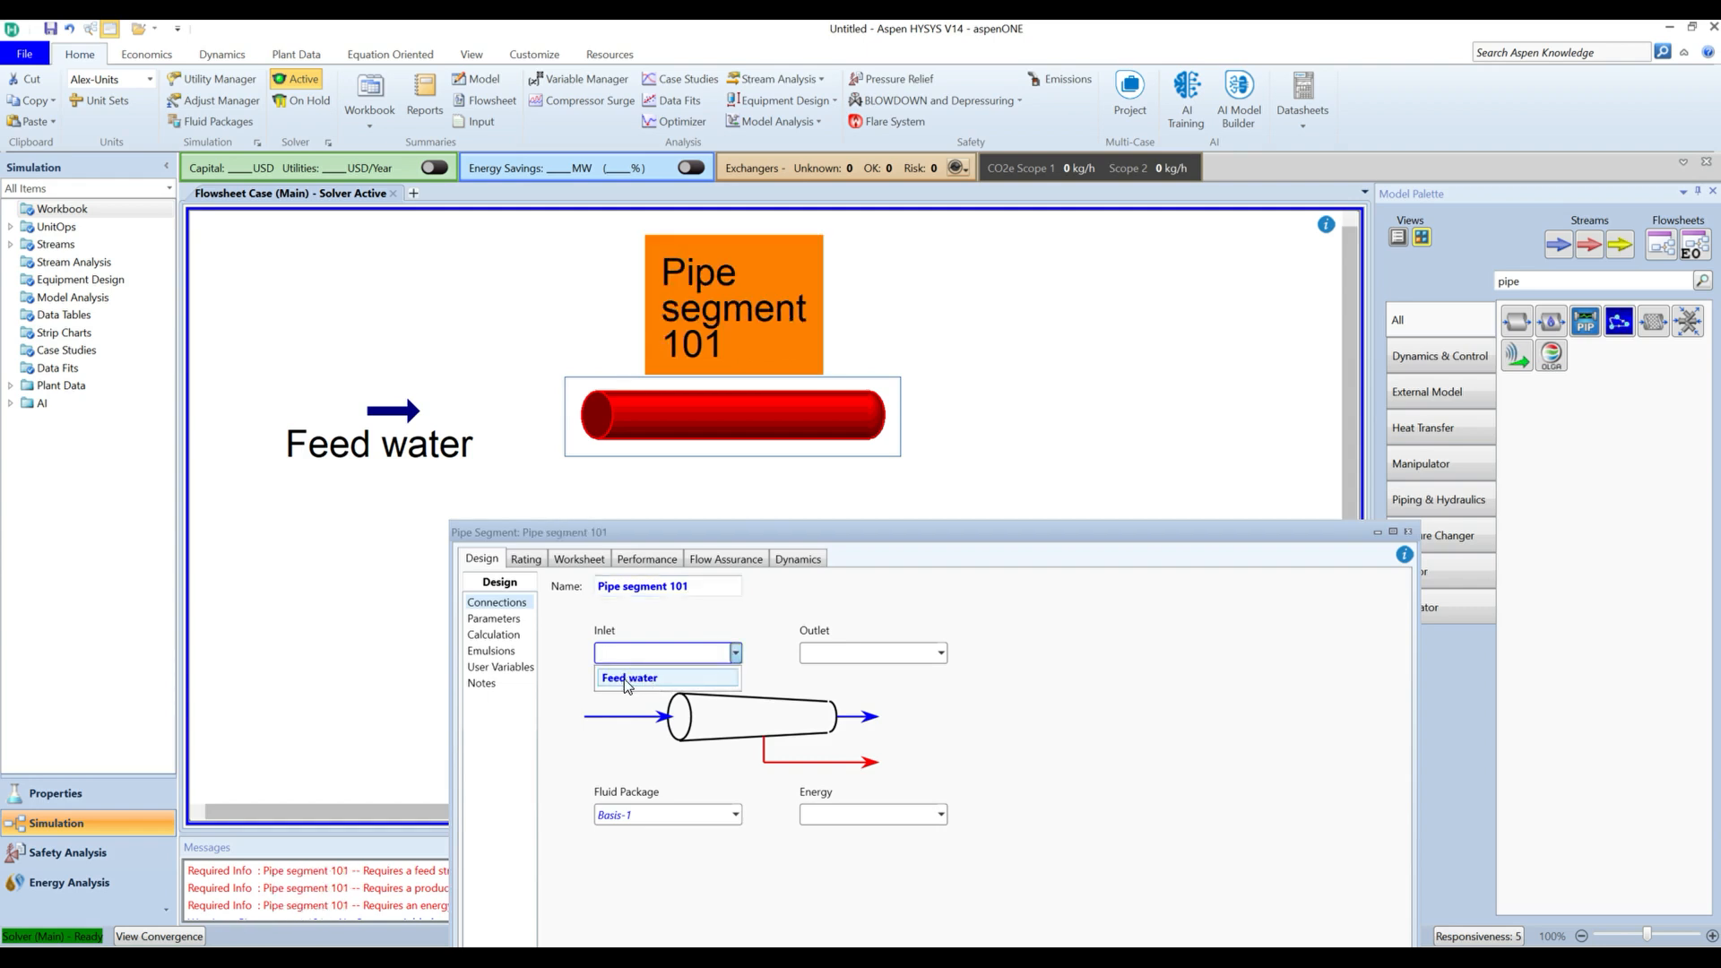
pyautogui.click(624, 680)
pyautogui.click(839, 647)
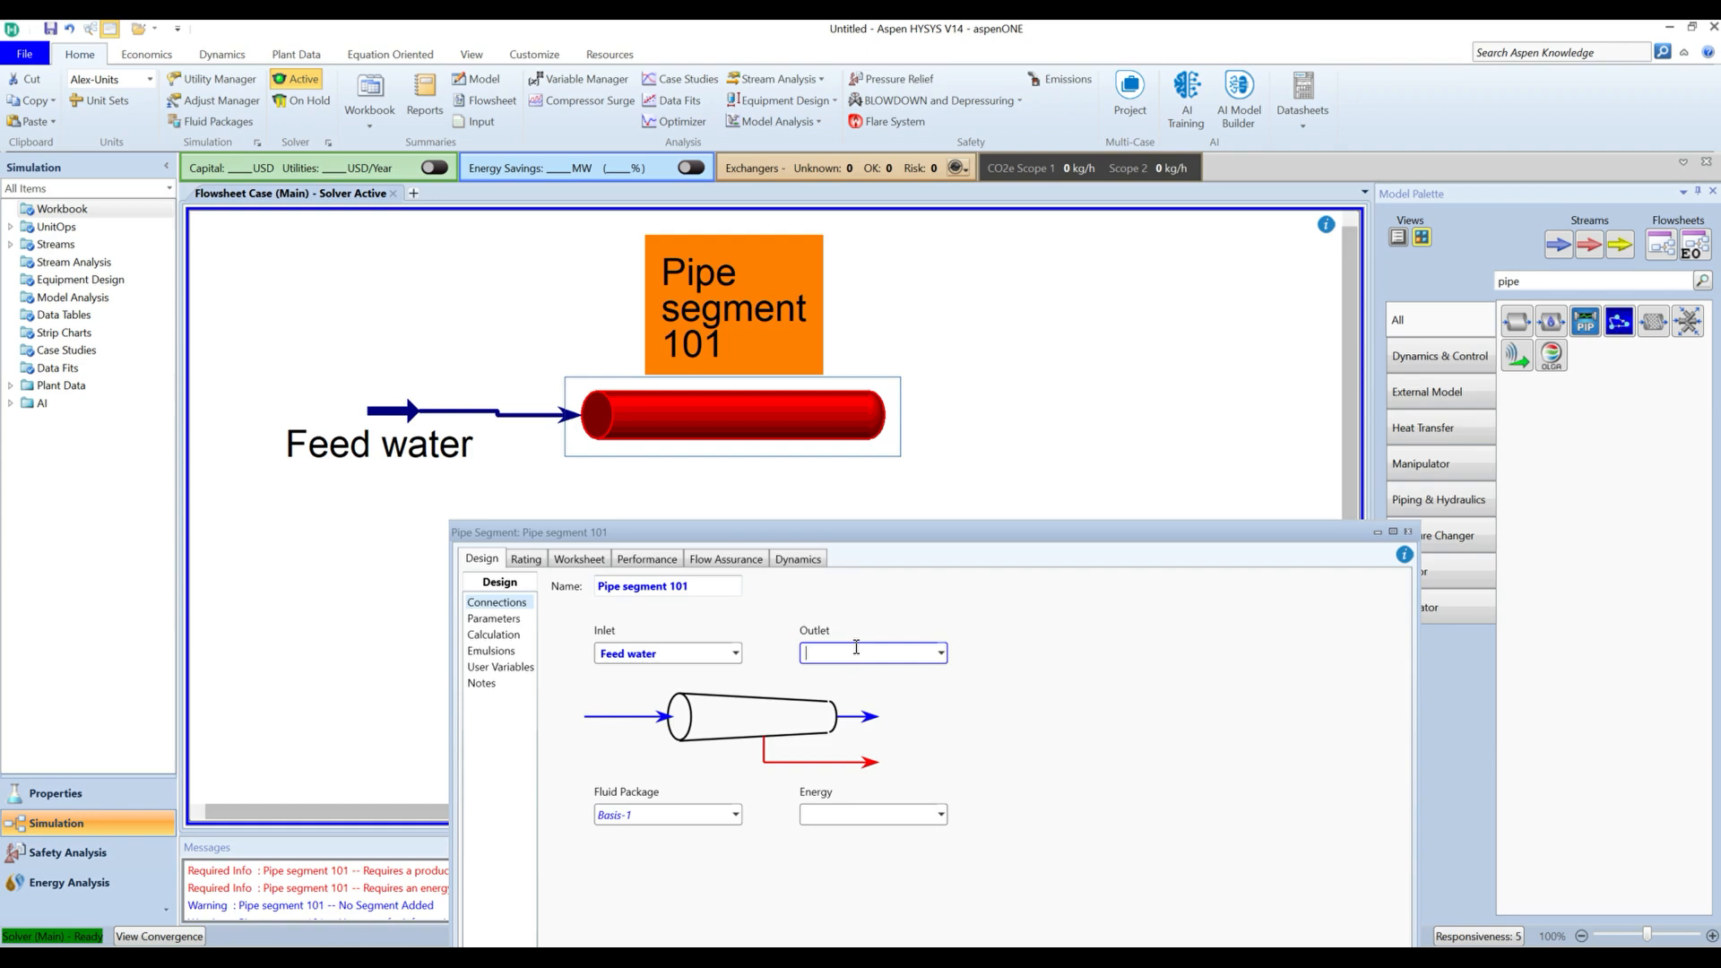
pyautogui.write('Ex-Inlet')
pyautogui.press('Return')
# - Attach a new energy stream named P-Q to Pipe segment 101
pyautogui.moveTo(989, 531); pyautogui.dragTo(959, 501)
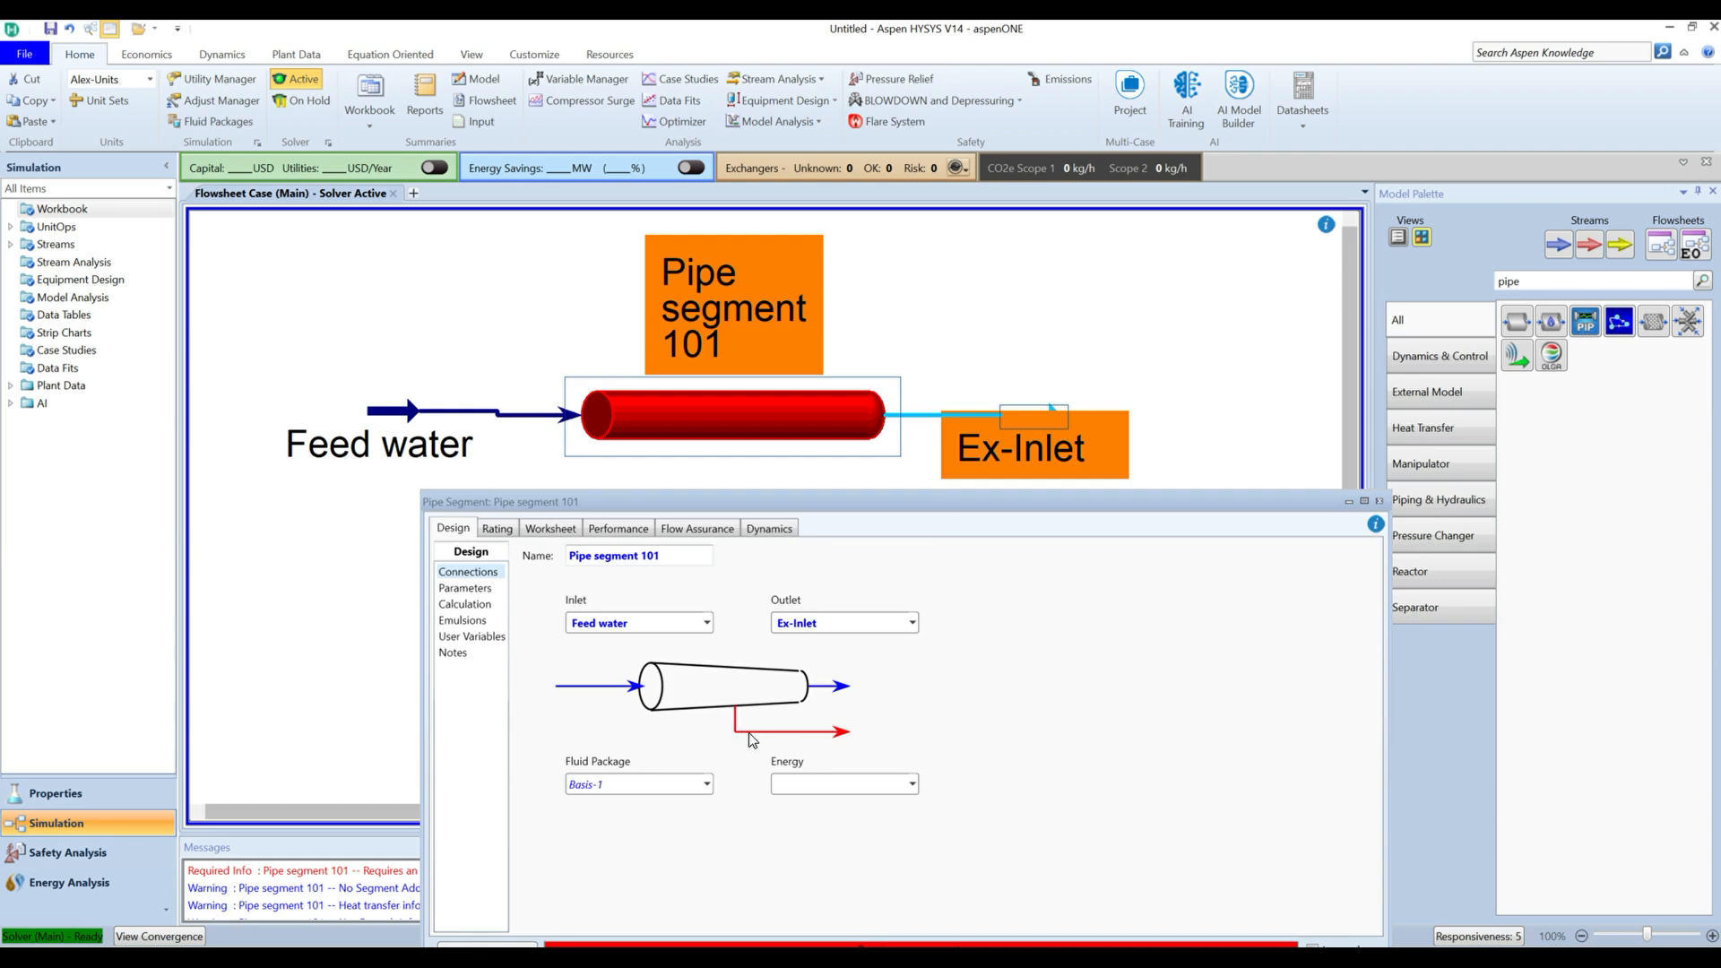
pyautogui.click(906, 784)
pyautogui.write('P-Q')
pyautogui.press('Return')
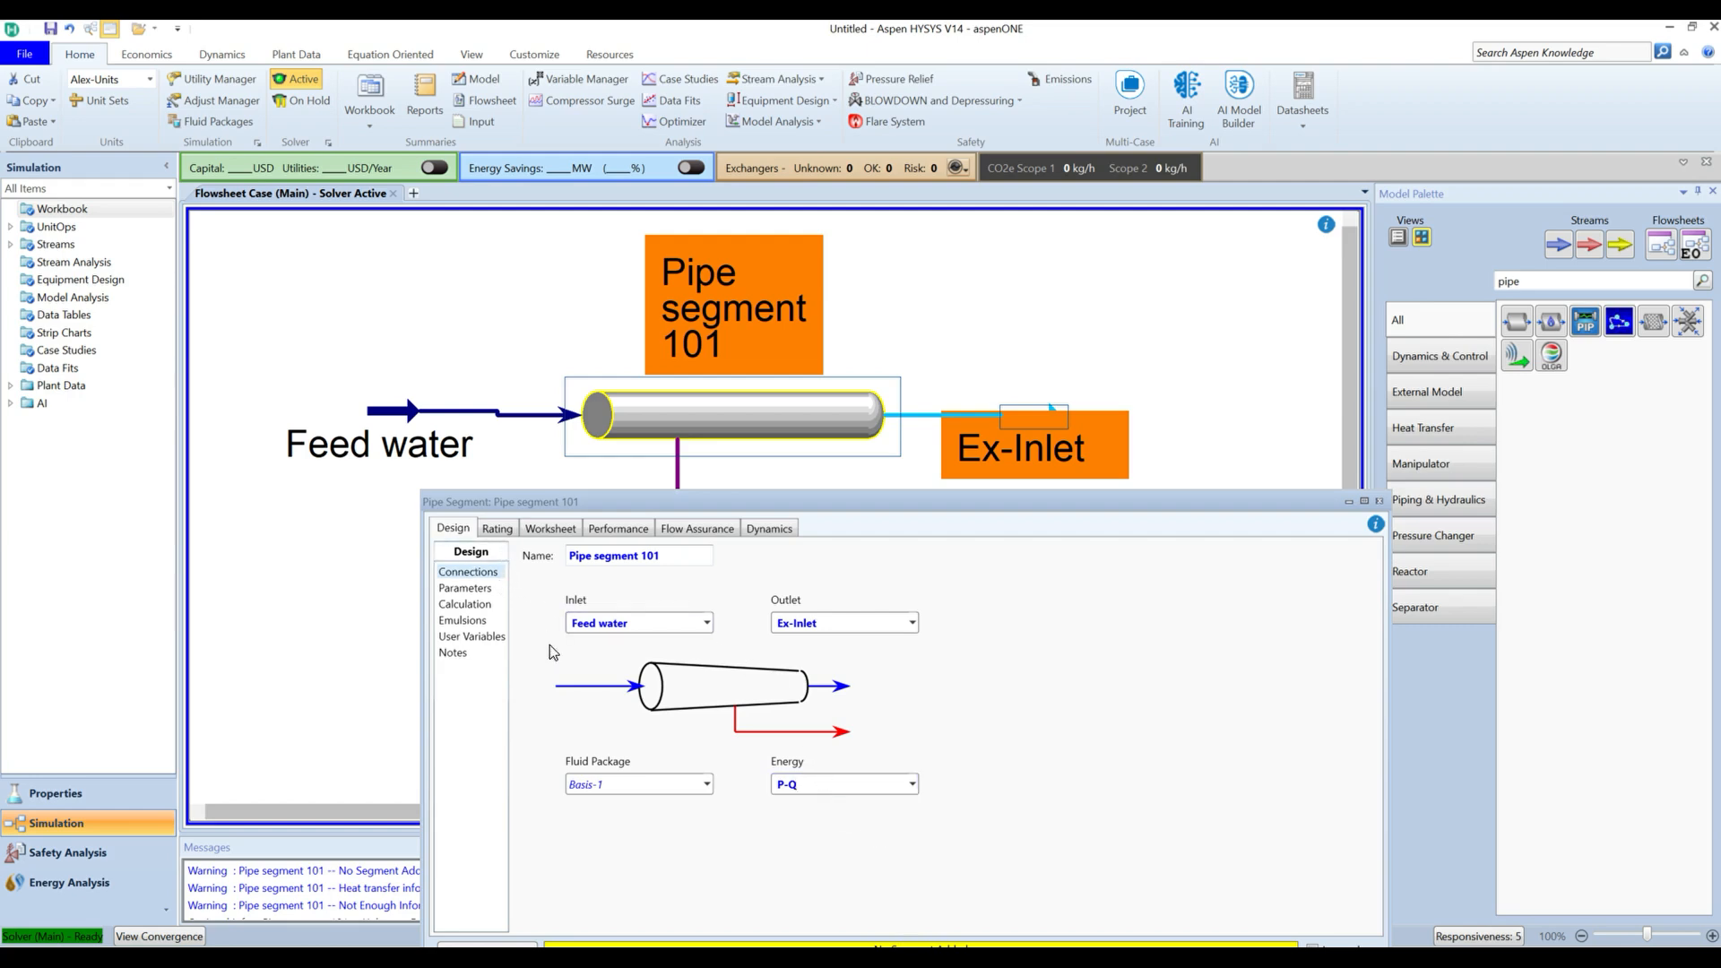
# - Append a segment to the pipe's length-elevation profile and set its length to 350 m
pyautogui.click(499, 530)
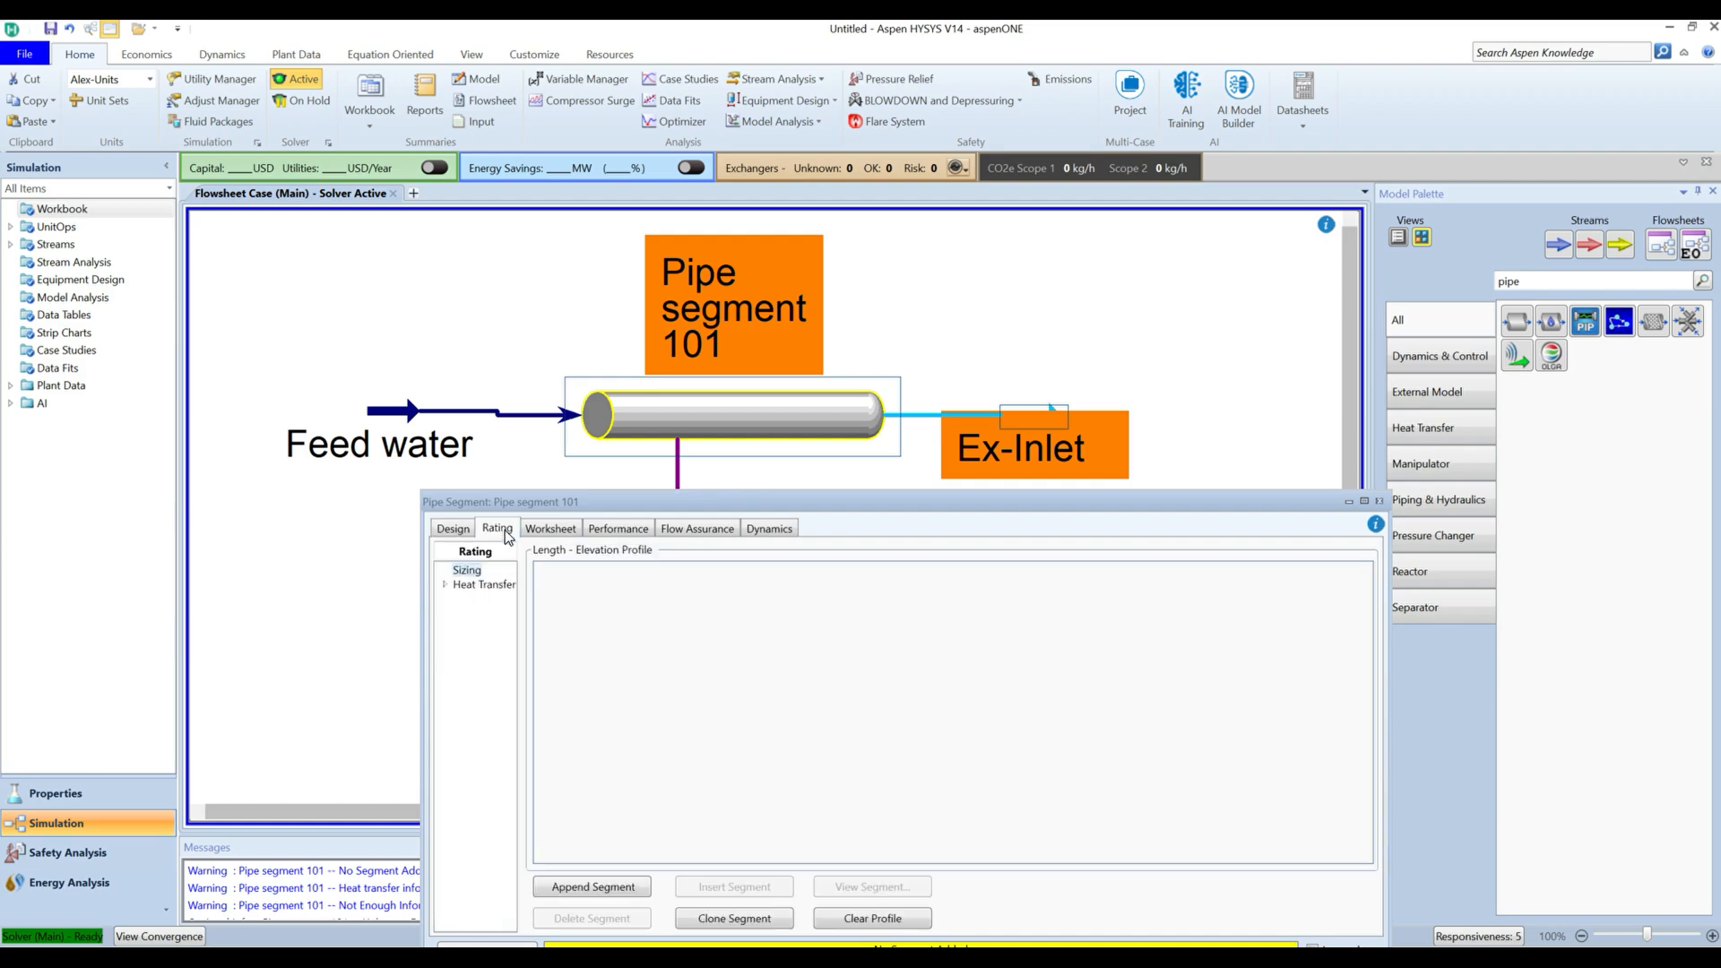
pyautogui.click(589, 887)
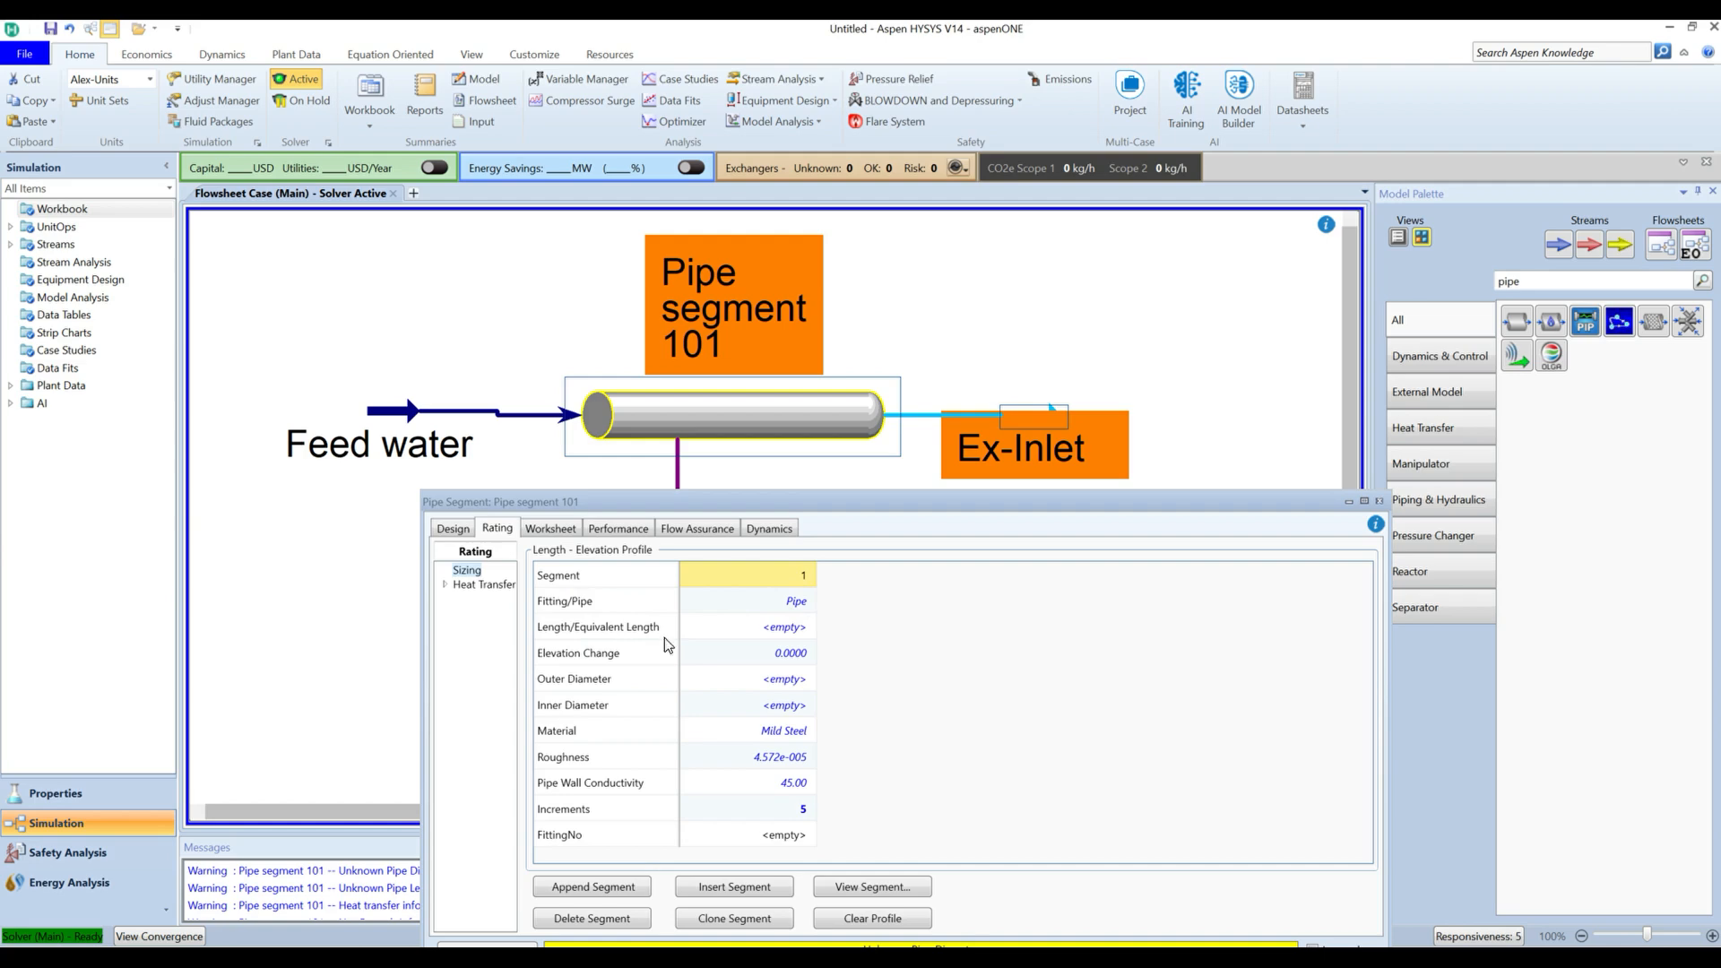
pyautogui.click(772, 637)
pyautogui.write('350')
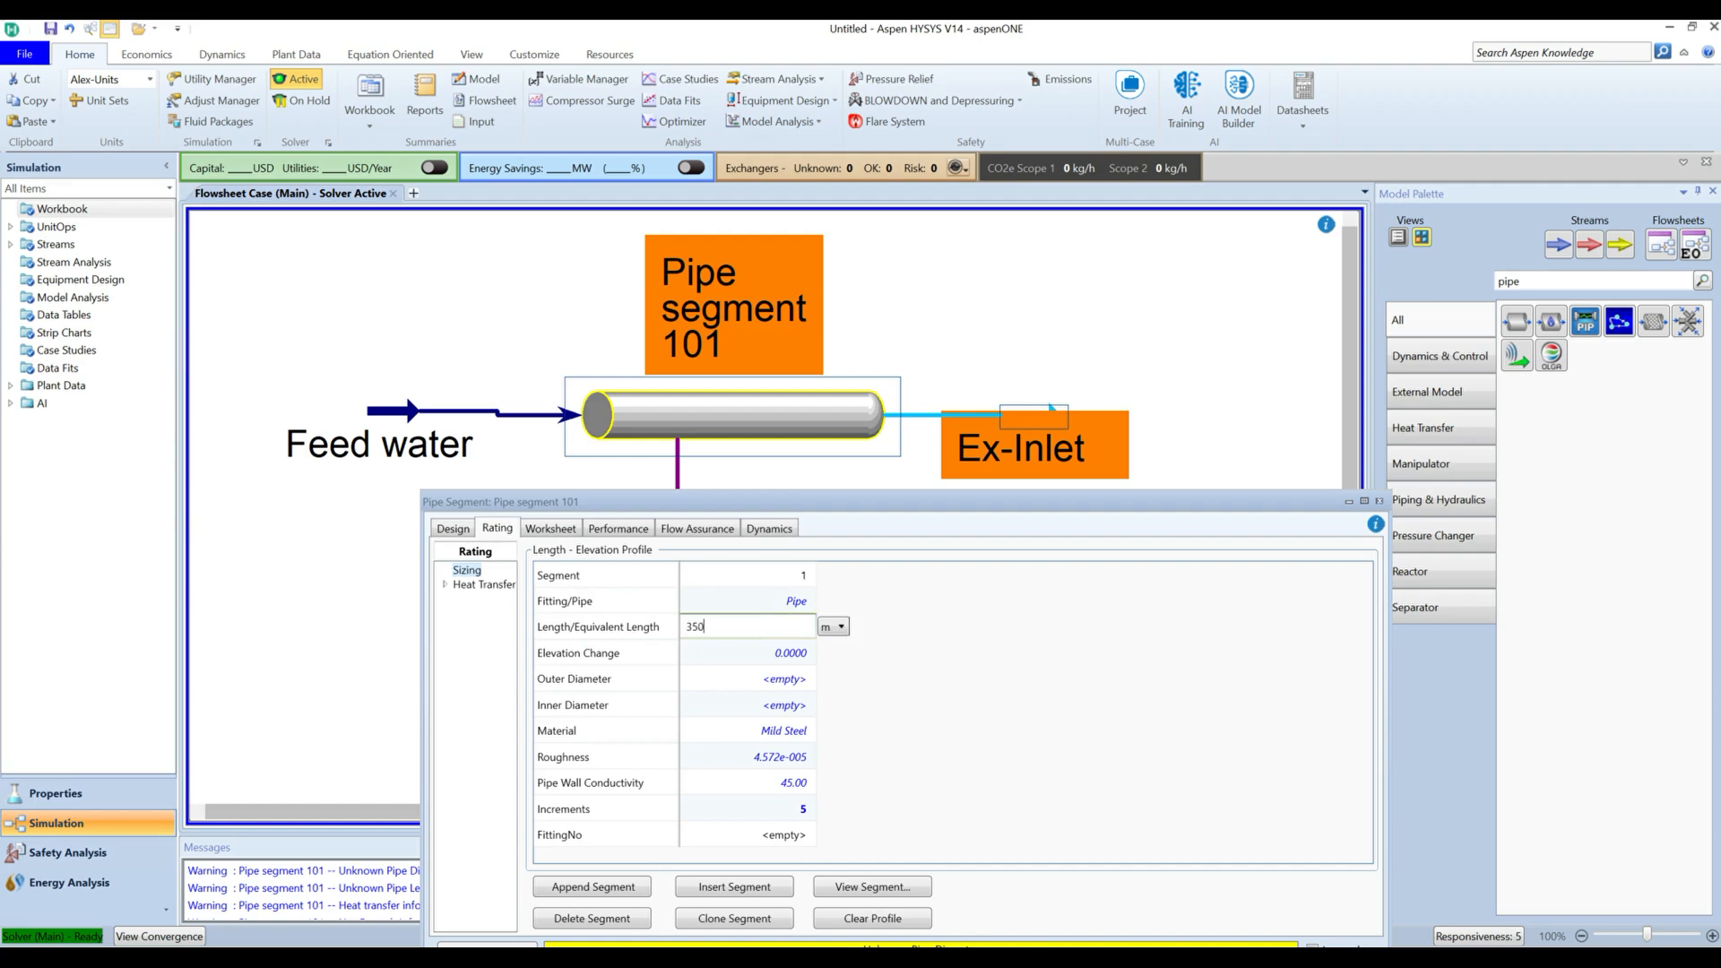
pyautogui.click(767, 655)
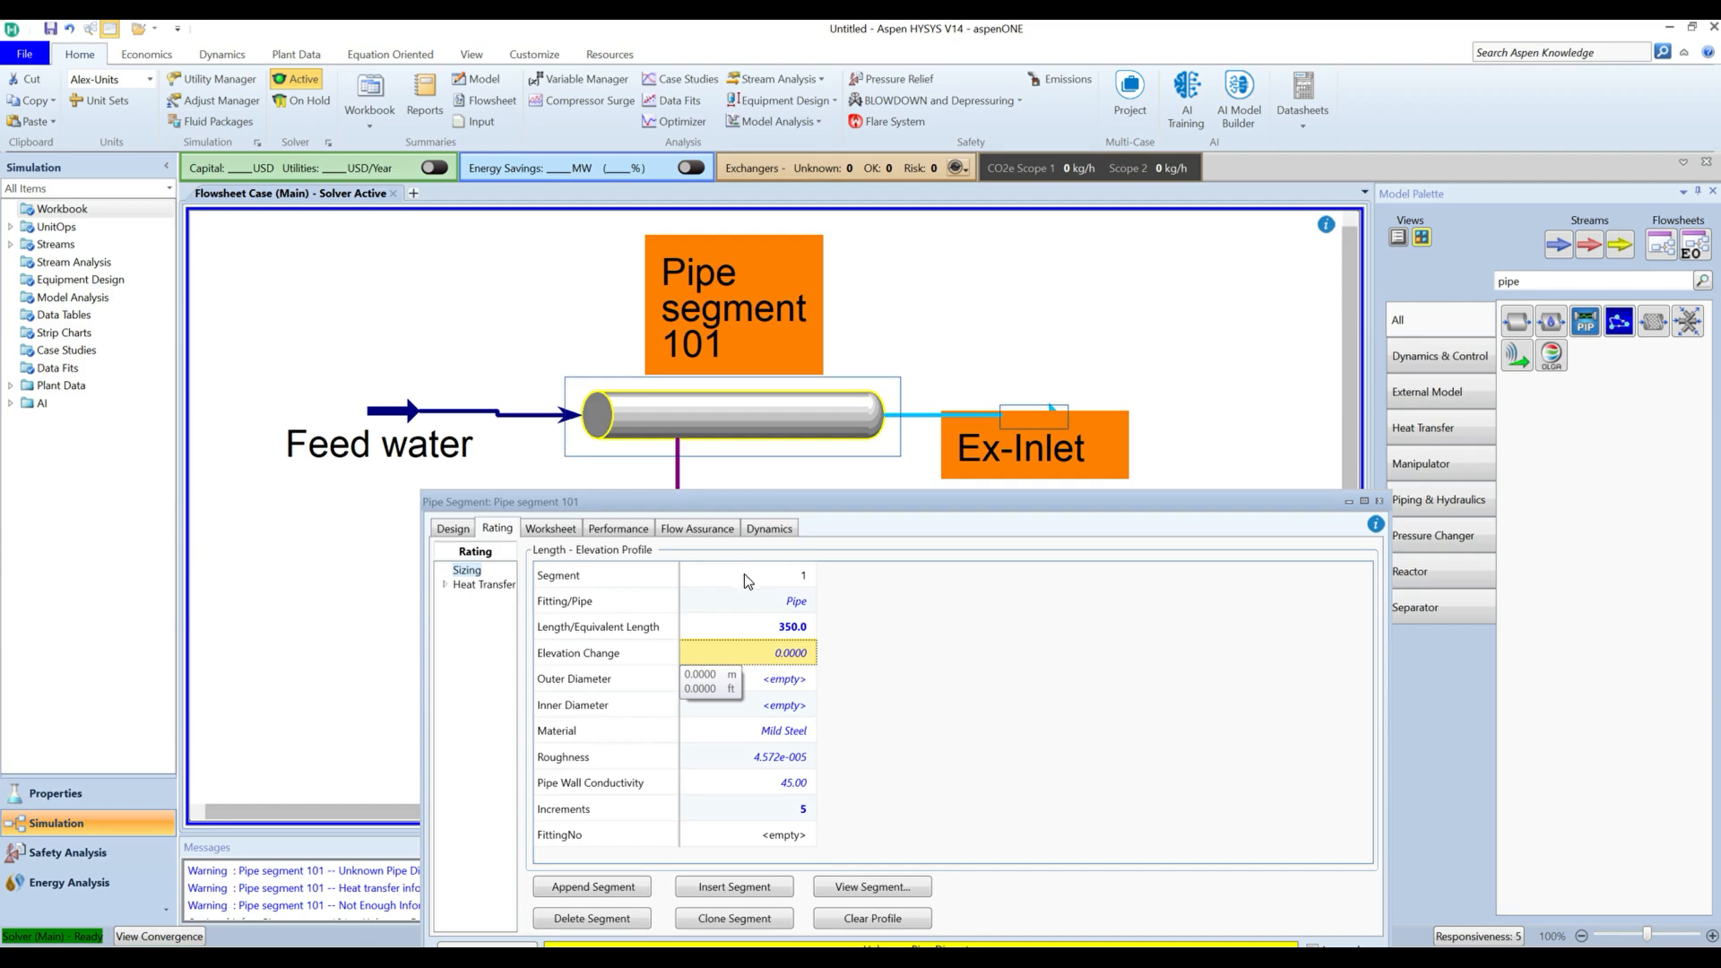
# - Define the 350 m segment's pipe as Schedule 40 with a 50 mm nominal diameter and set its increments to 35
pyautogui.click(799, 682)
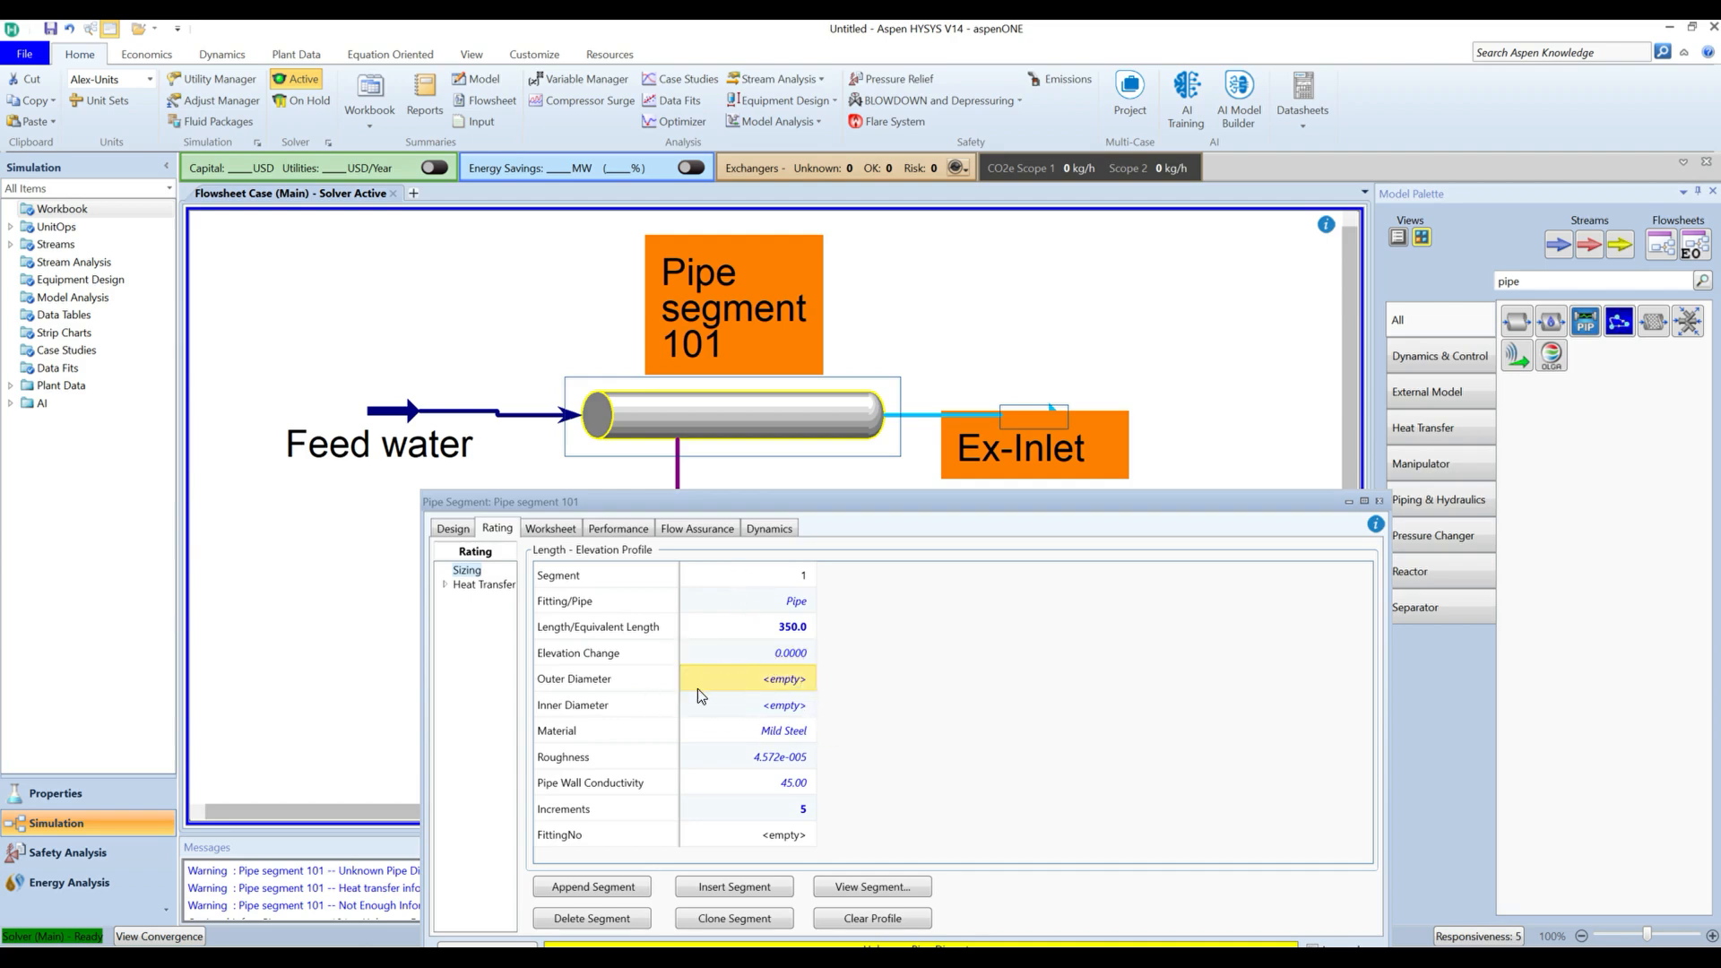
pyautogui.doubleClick(793, 687)
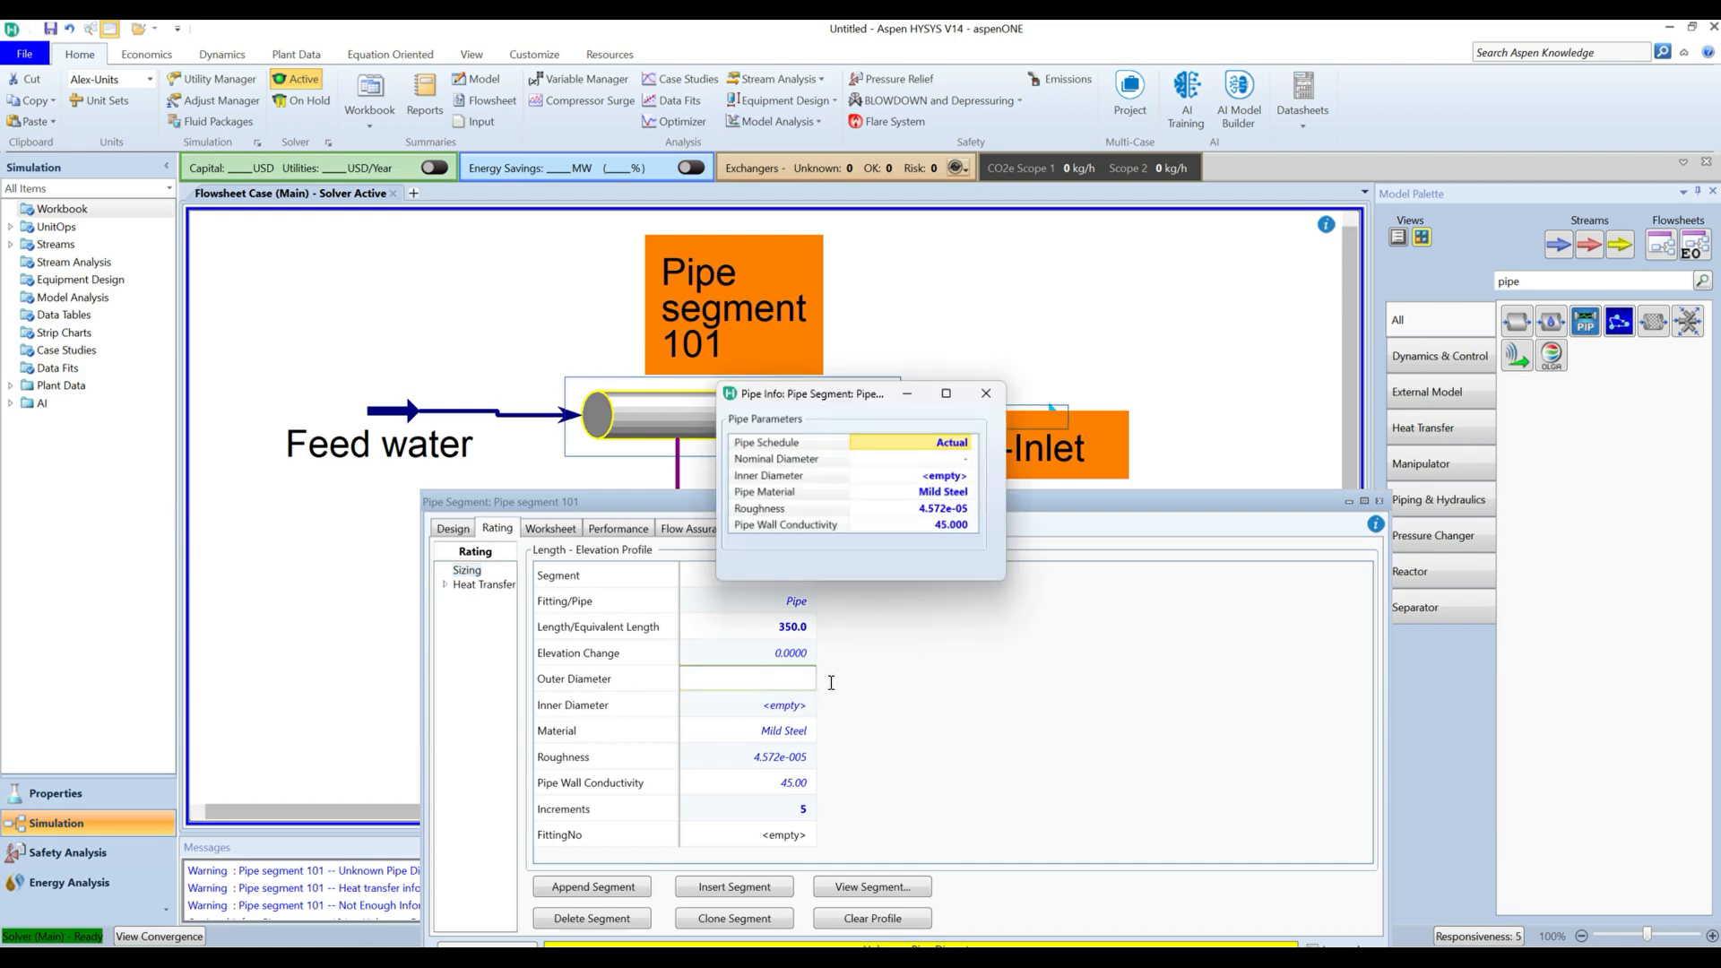
pyautogui.click(969, 441)
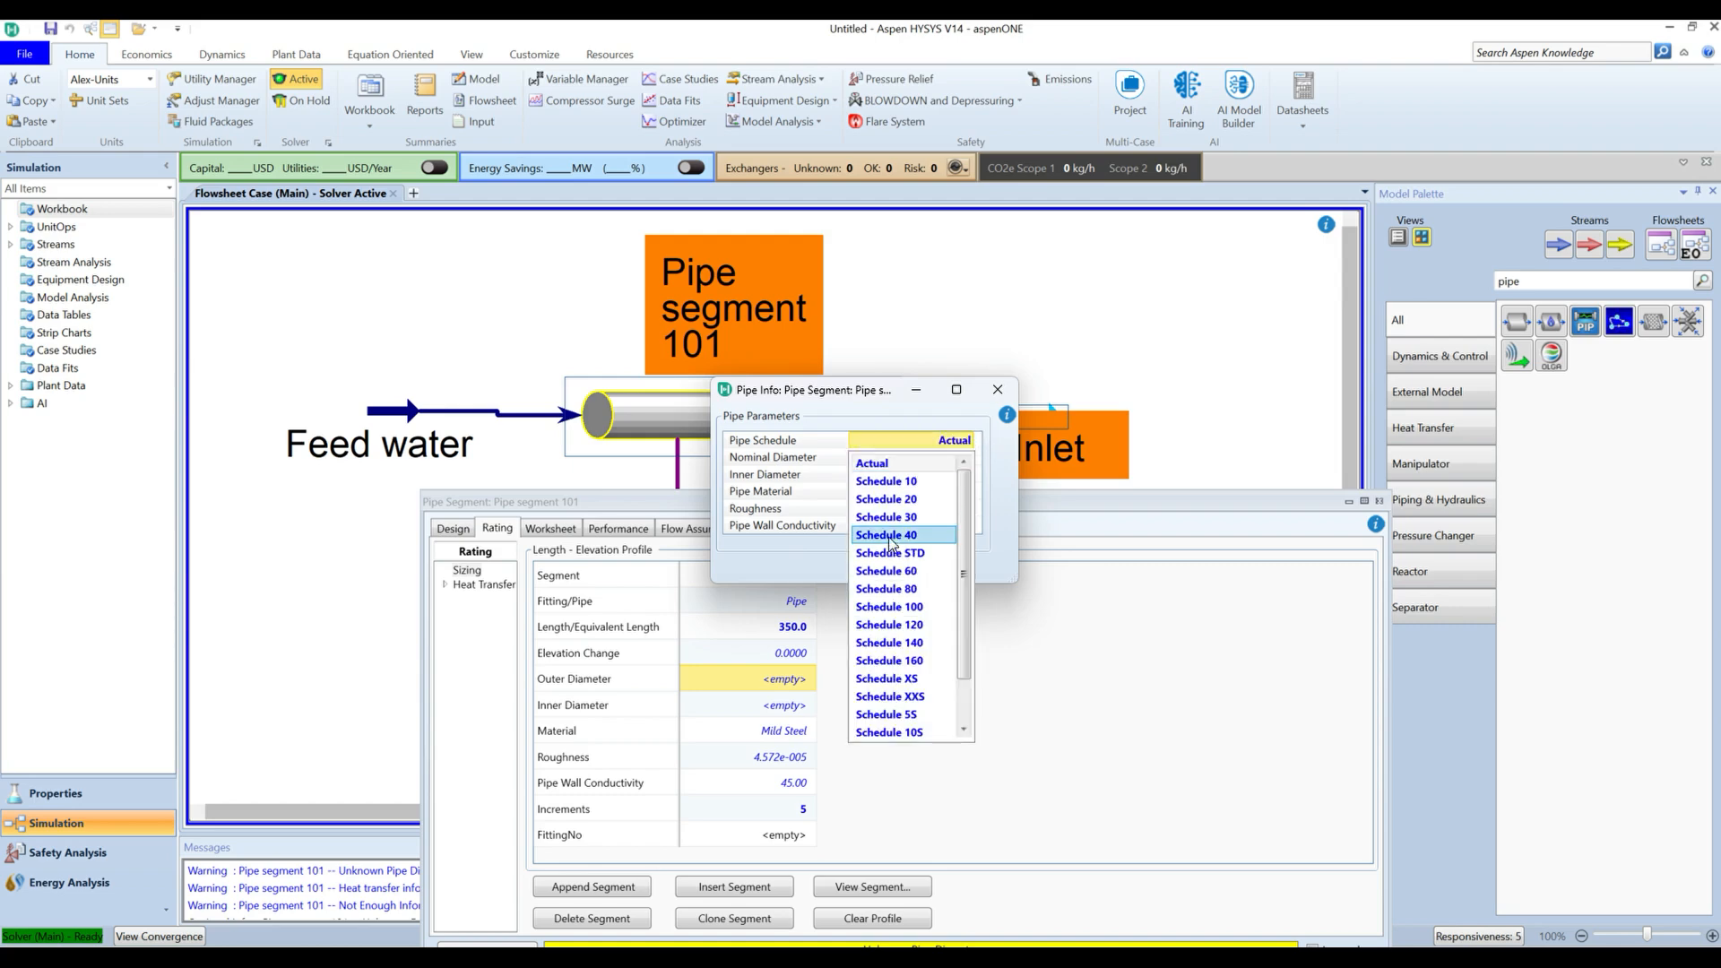
pyautogui.click(892, 535)
pyautogui.click(970, 458)
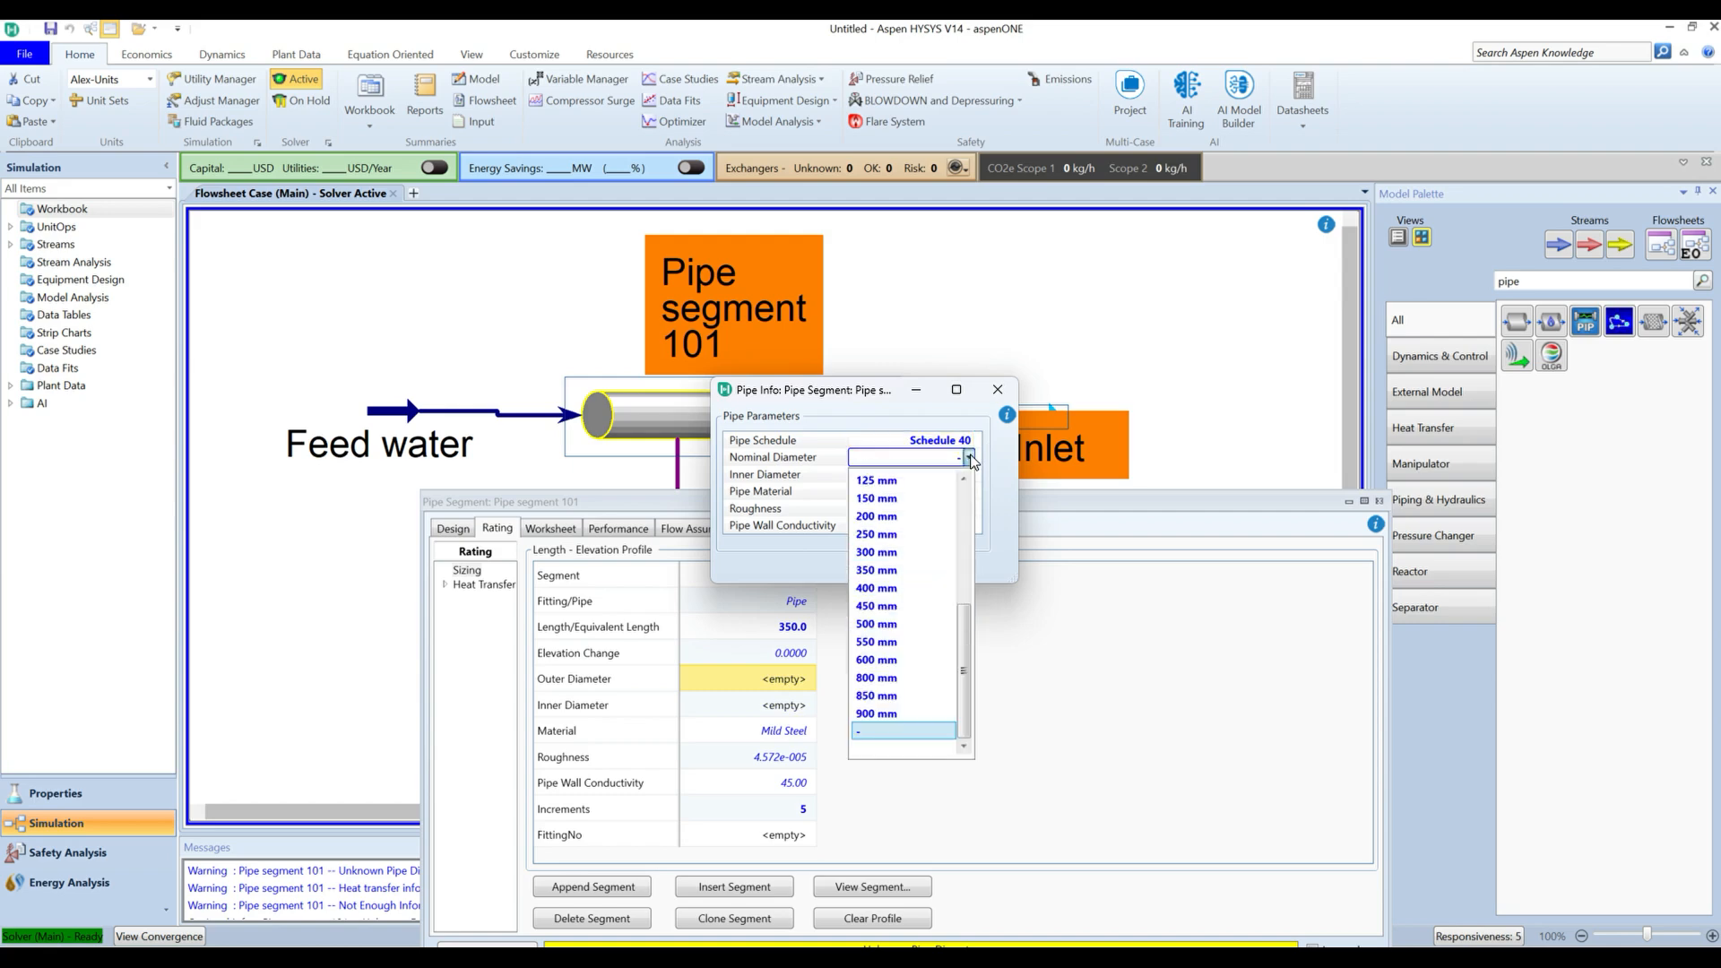
pyautogui.moveTo(965, 645); pyautogui.dragTo(964, 526)
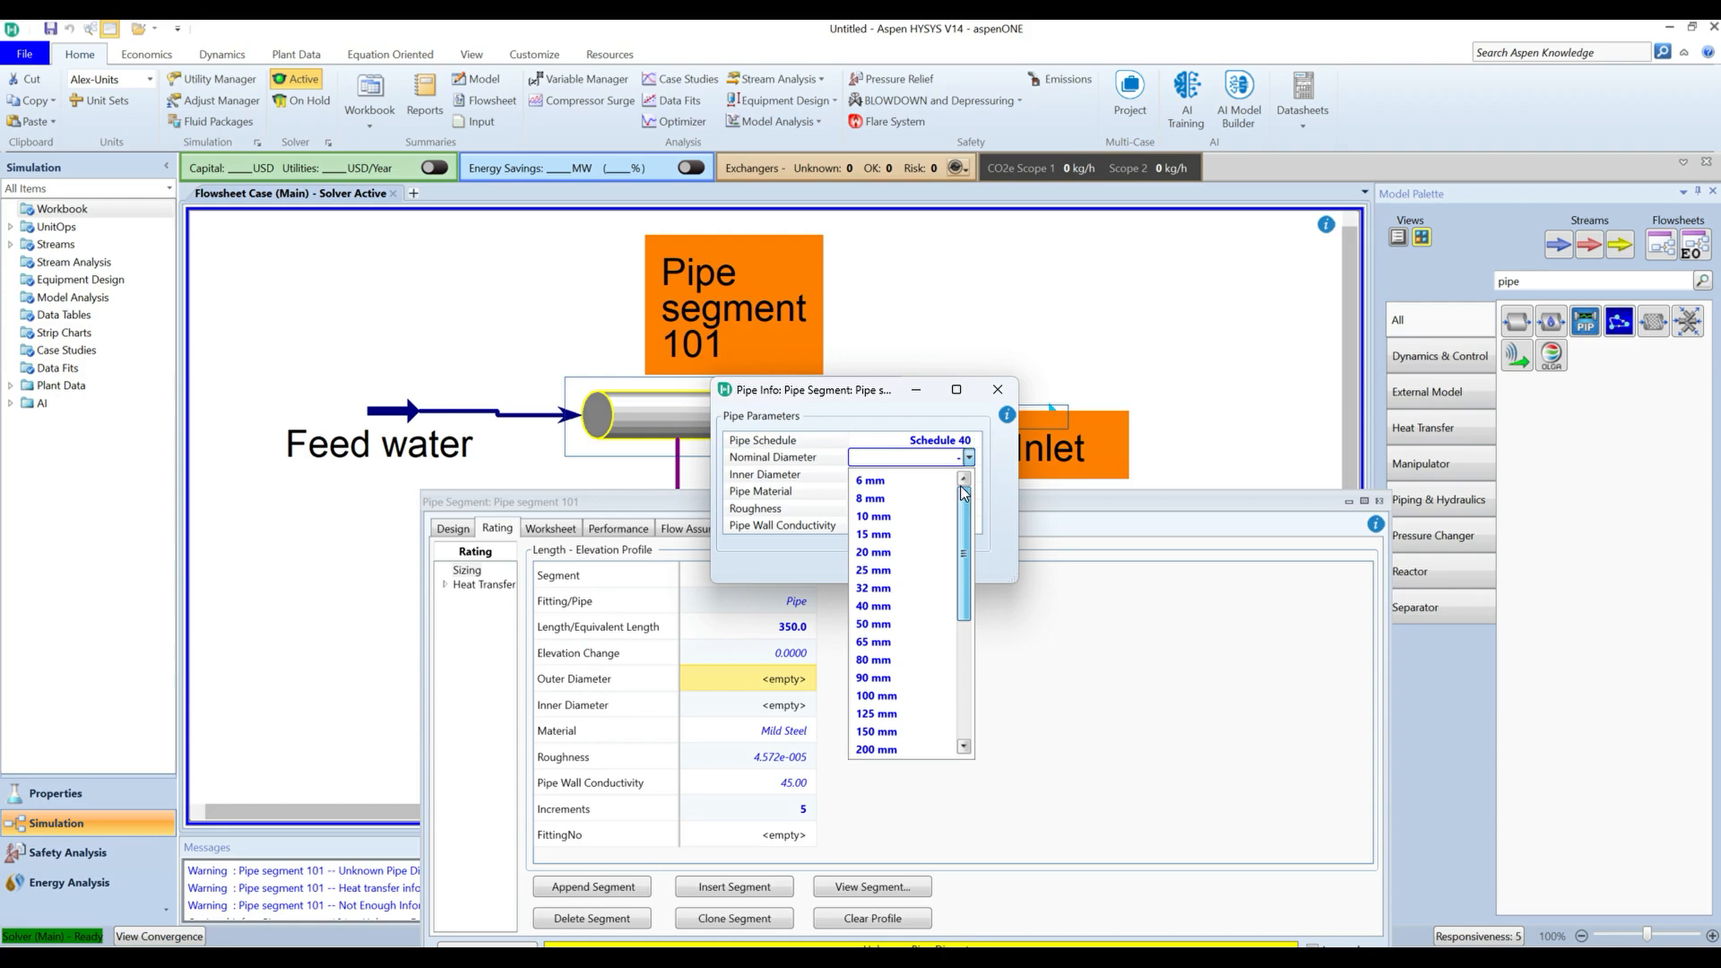
pyautogui.click(872, 625)
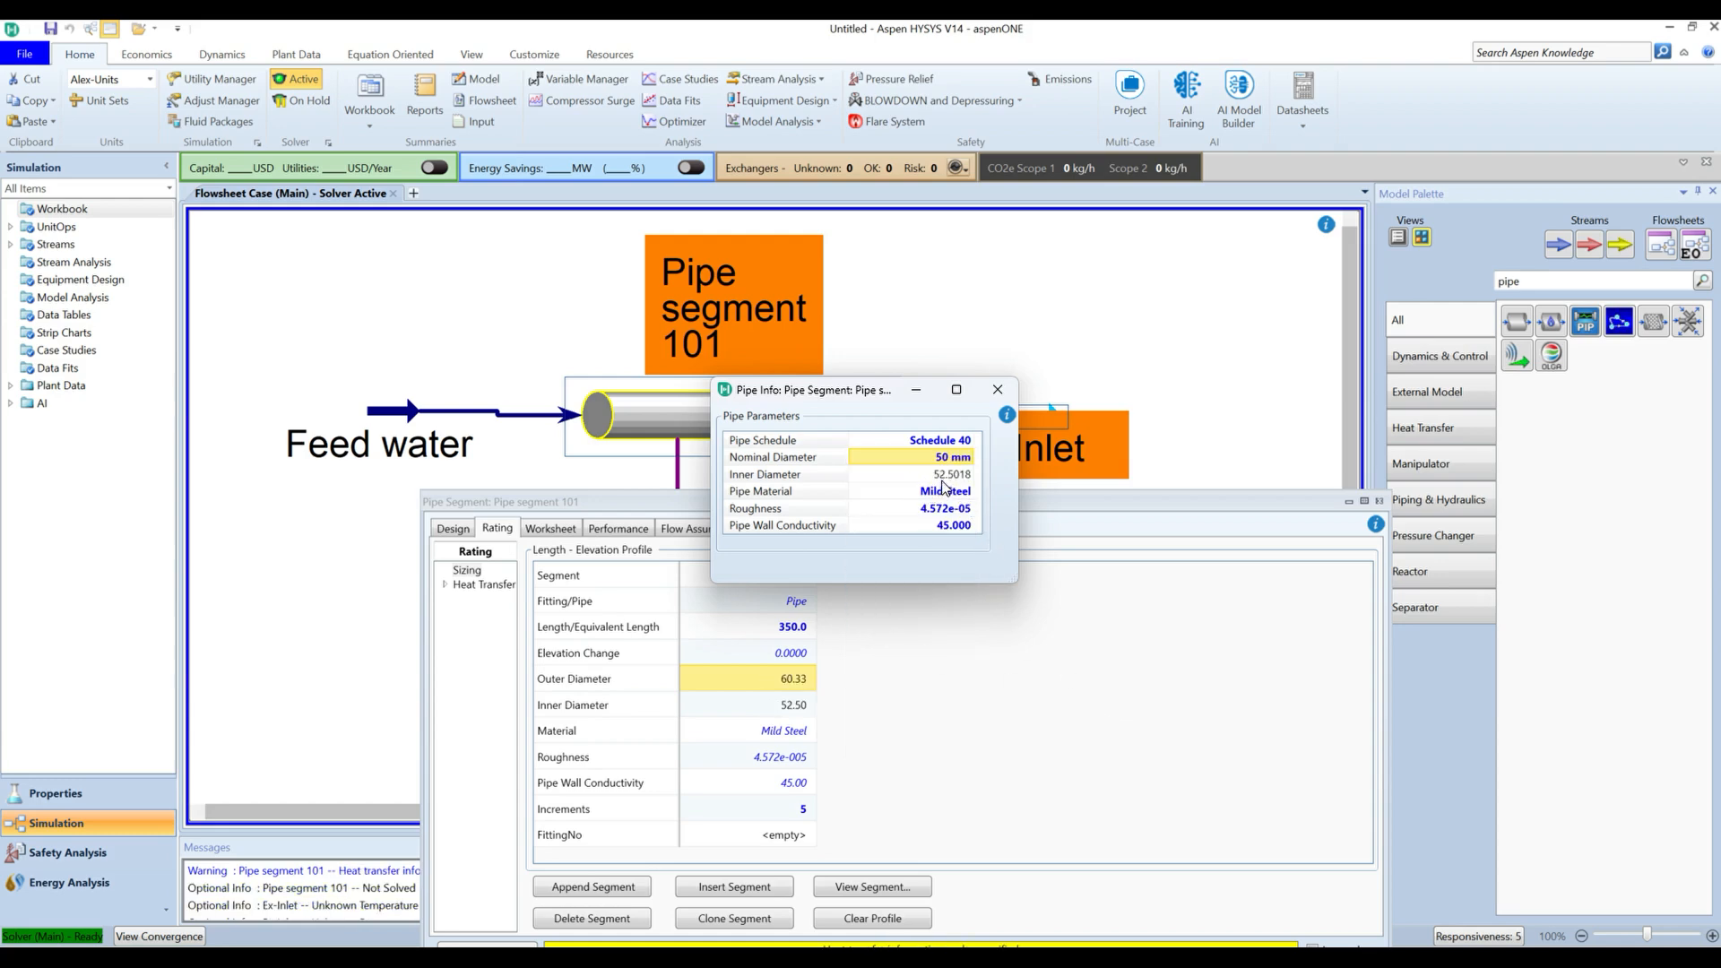
pyautogui.moveTo(954, 484)
pyautogui.moveTo(871, 403); pyautogui.dragTo(1227, 405)
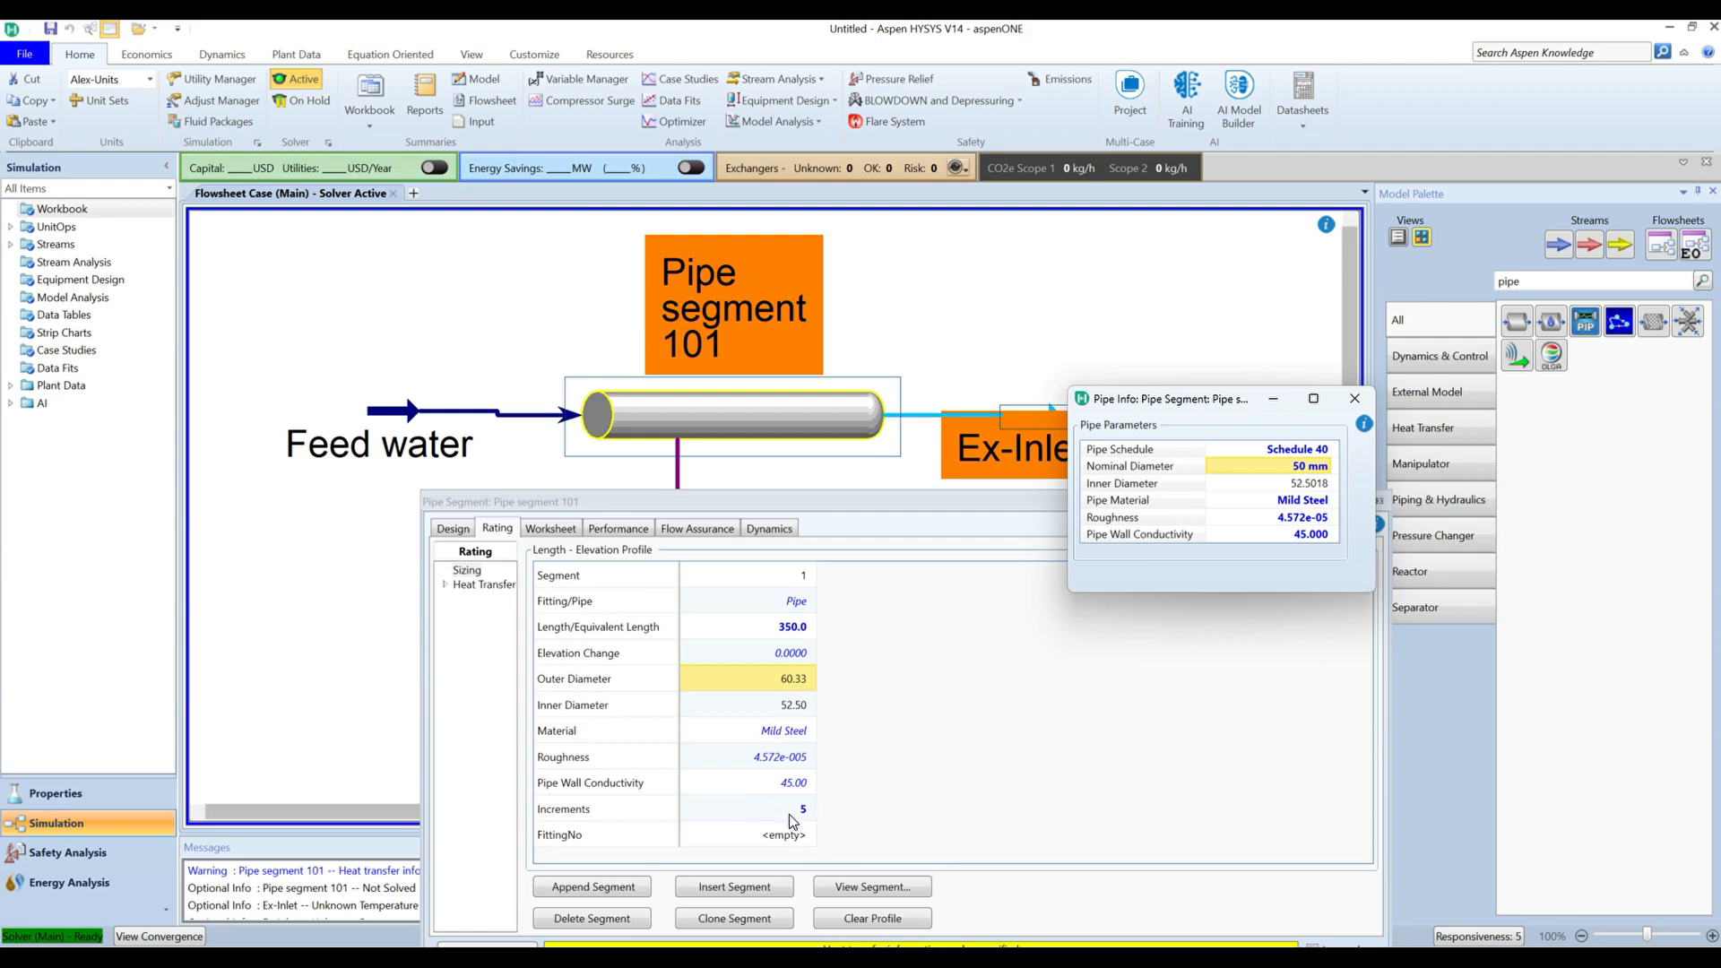
pyautogui.click(1354, 398)
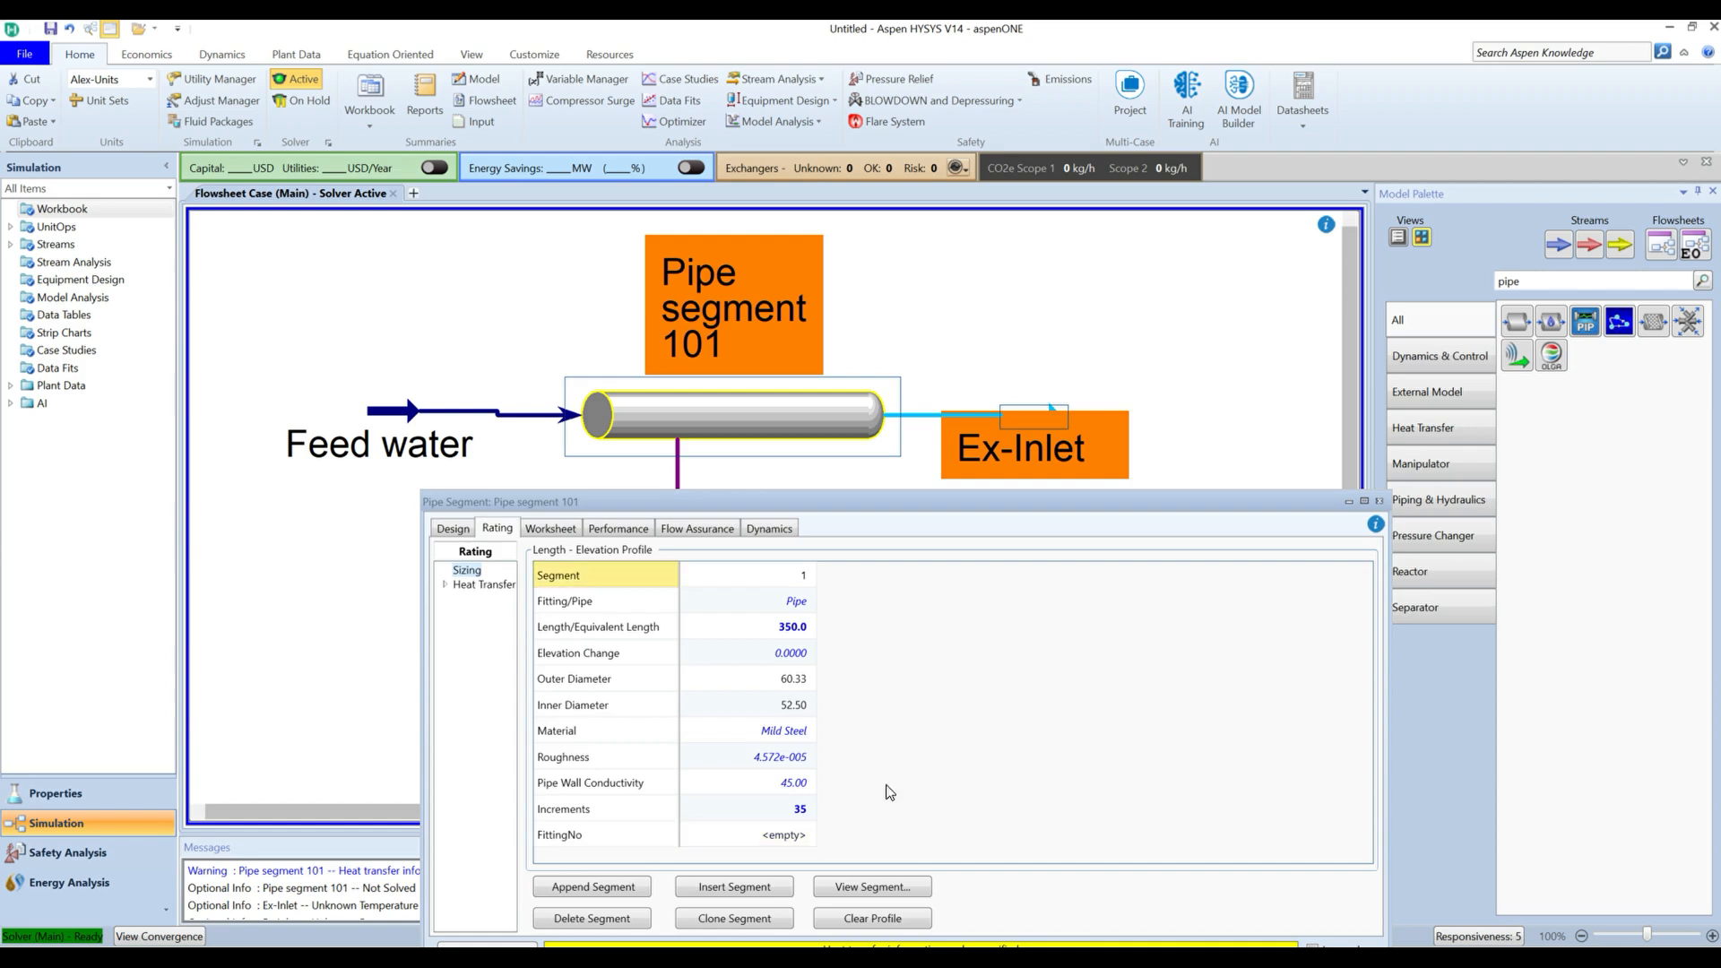
# - Set the ambient temperature to 10 C in the pipe's heat transfer coefficient (HTC) estimation
pyautogui.click(446, 572)
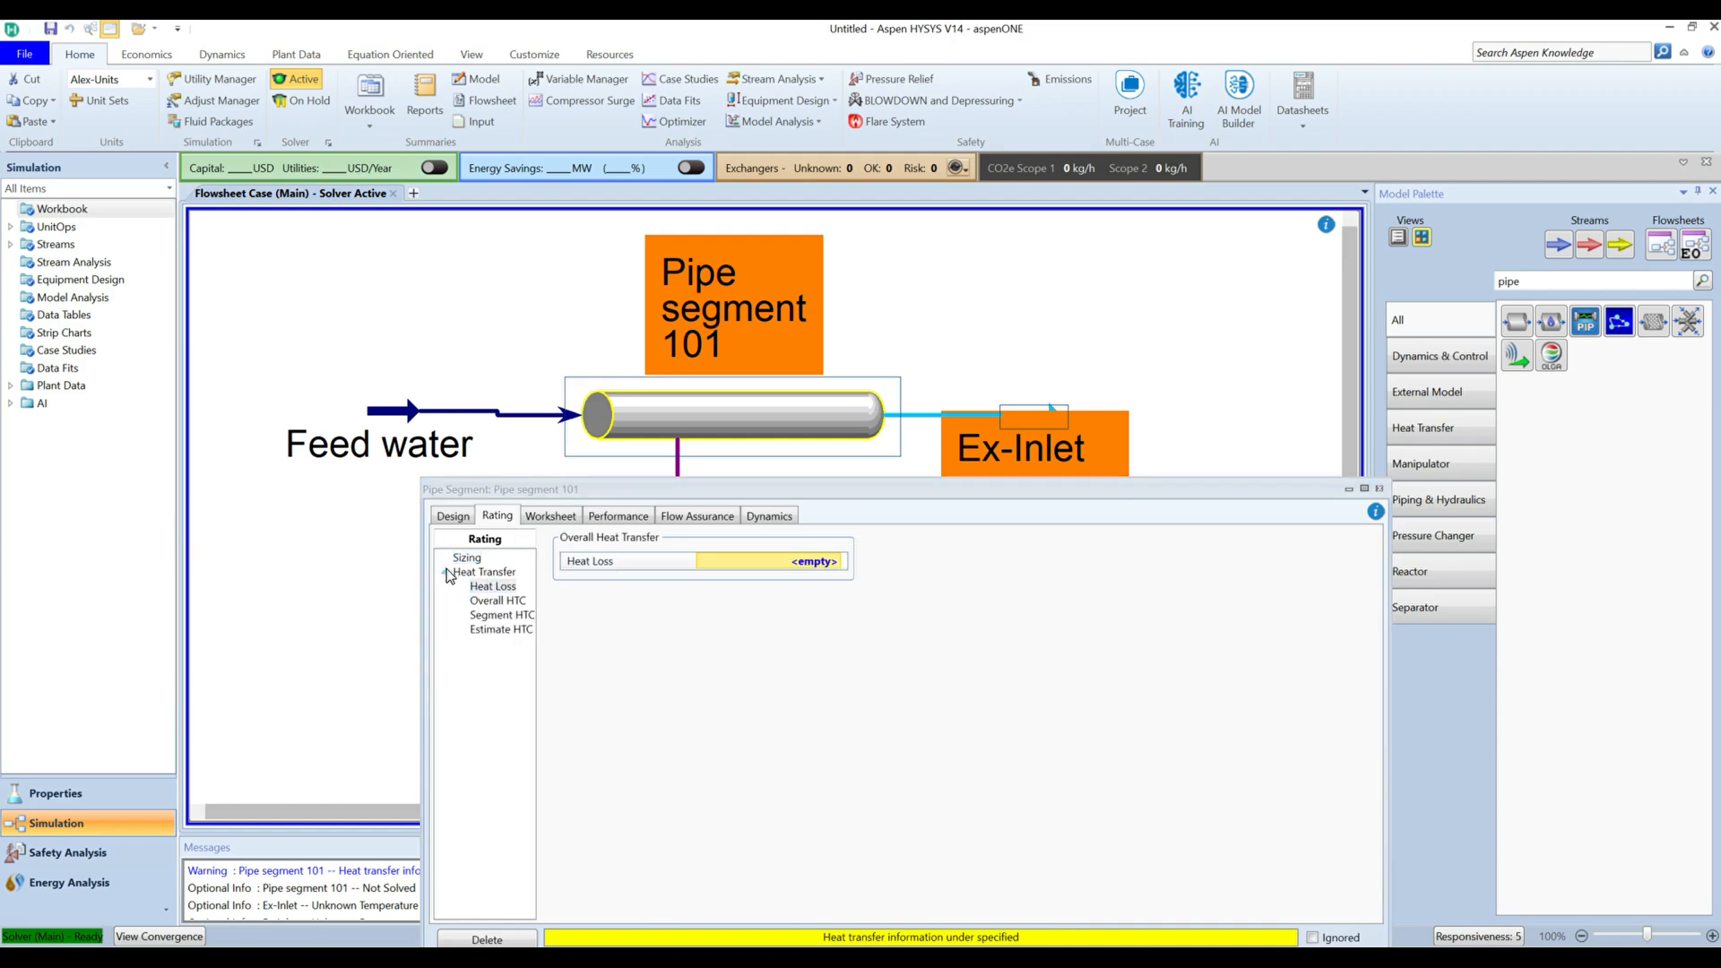
pyautogui.click(498, 628)
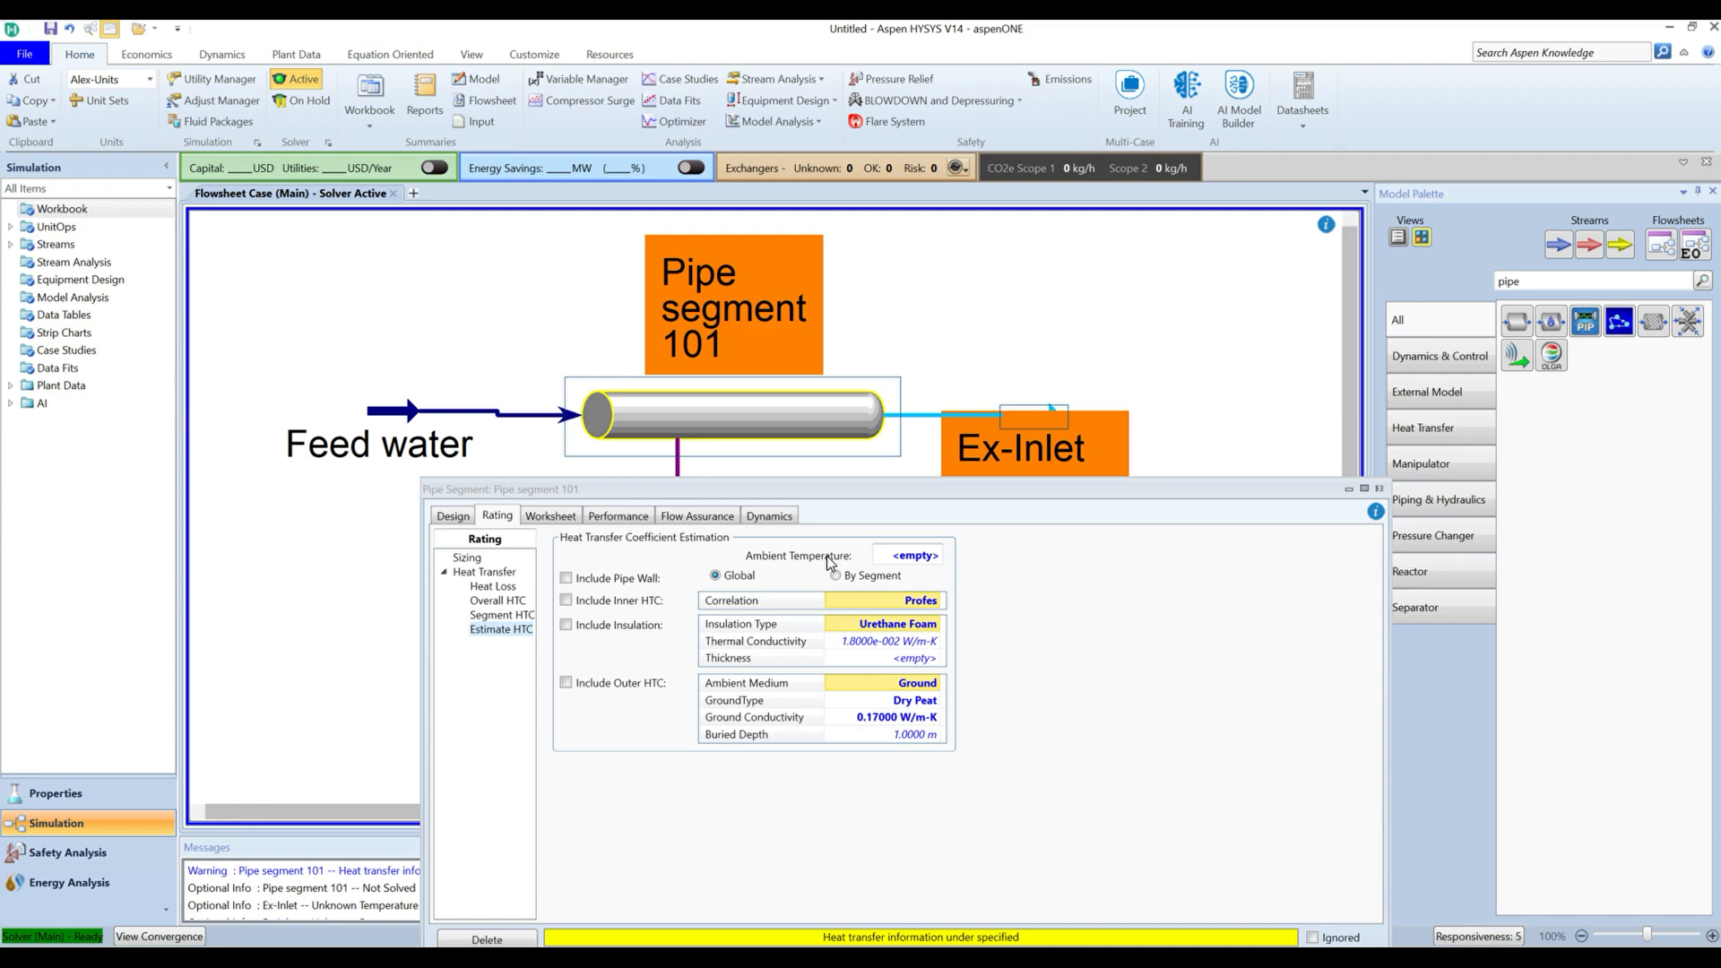
pyautogui.click(907, 556)
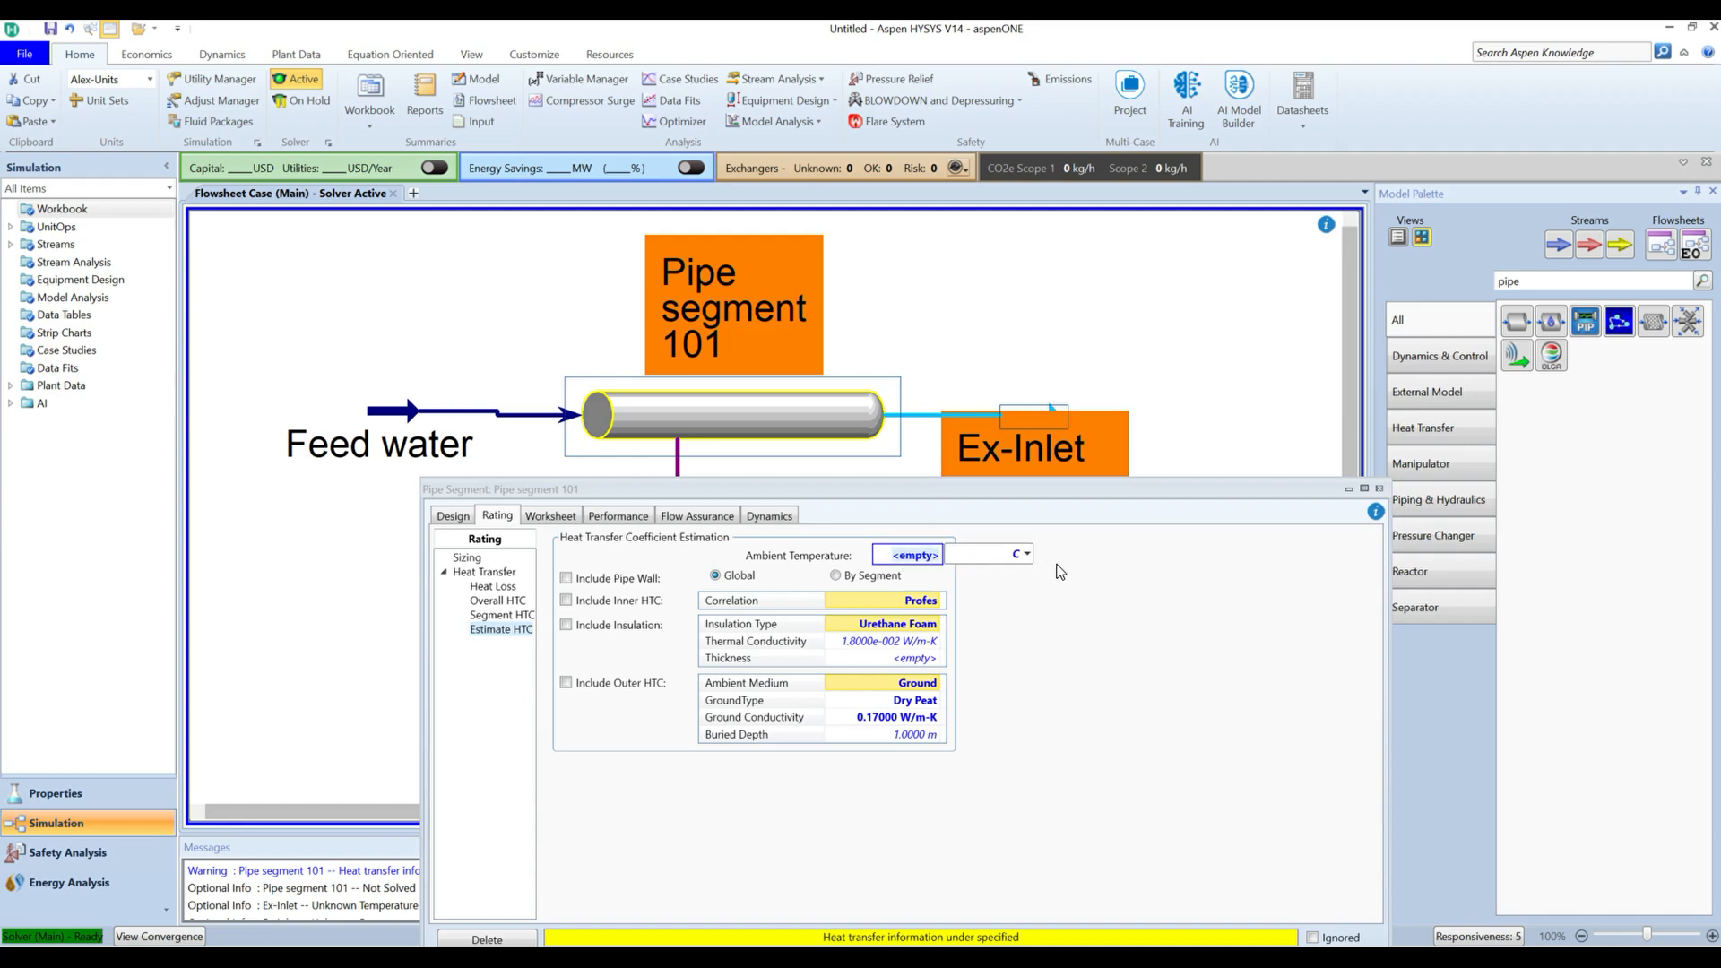
pyautogui.write('10')
pyautogui.press('Return')
pyautogui.click(830, 626)
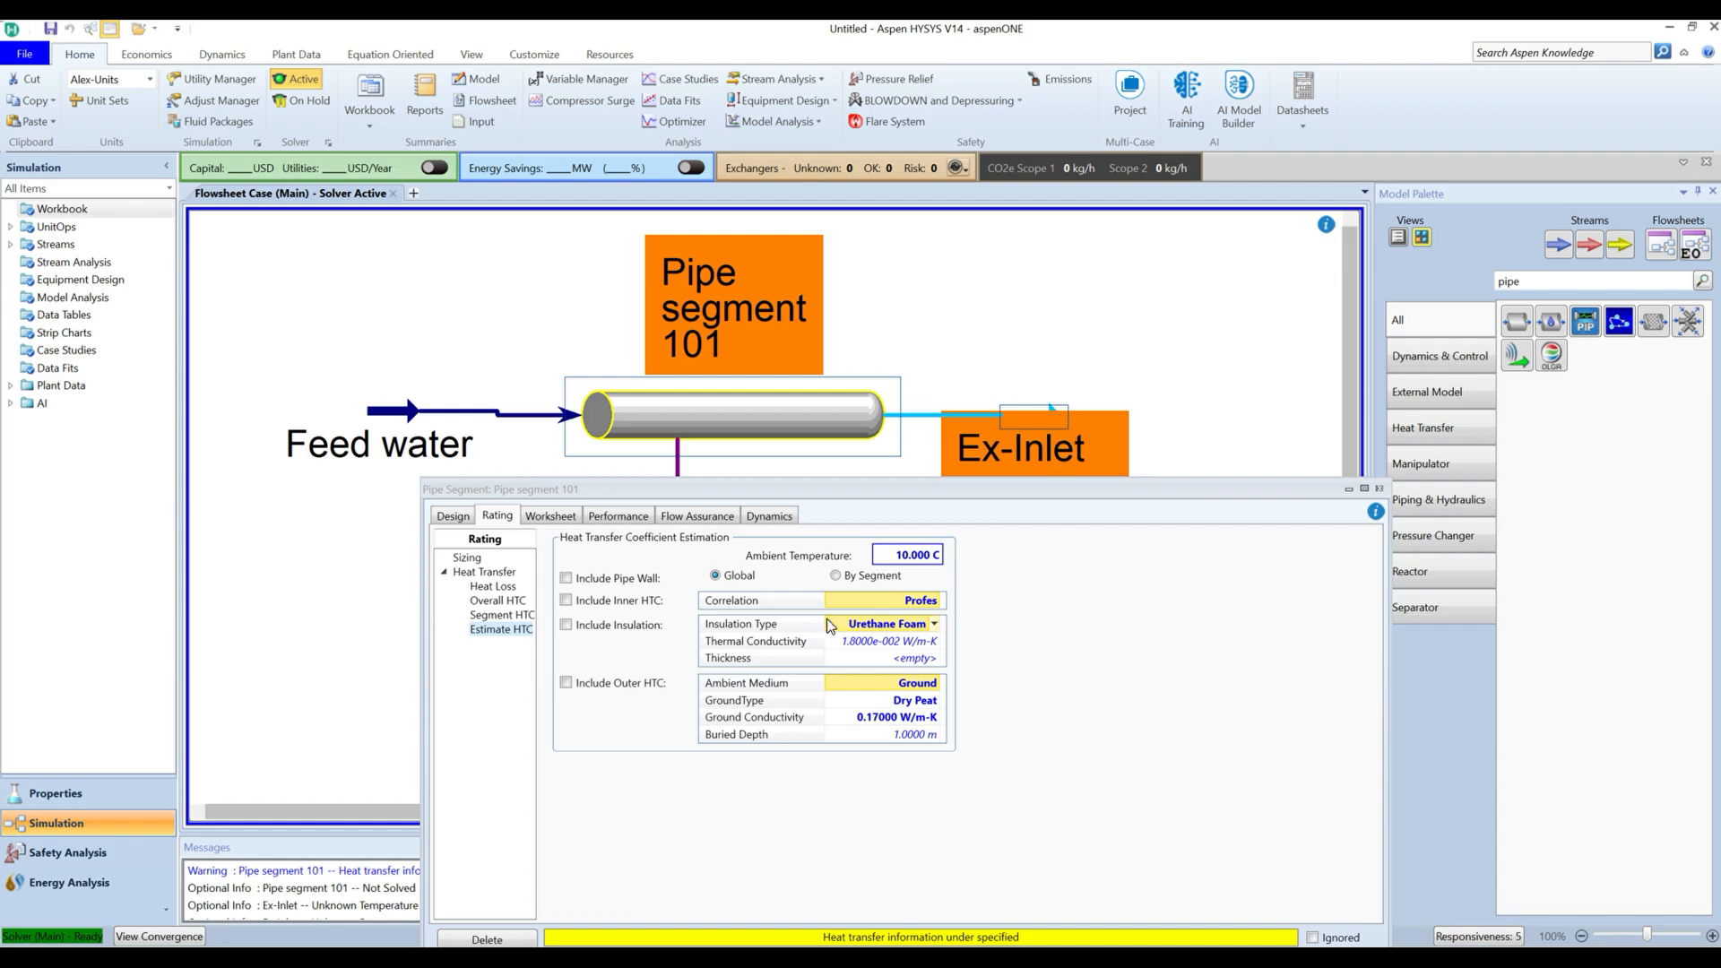
# - Include the pipe wall, inner HTC and outer HTC in the heat transfer estimate, with Air as the ambient medium
pyautogui.click(566, 580)
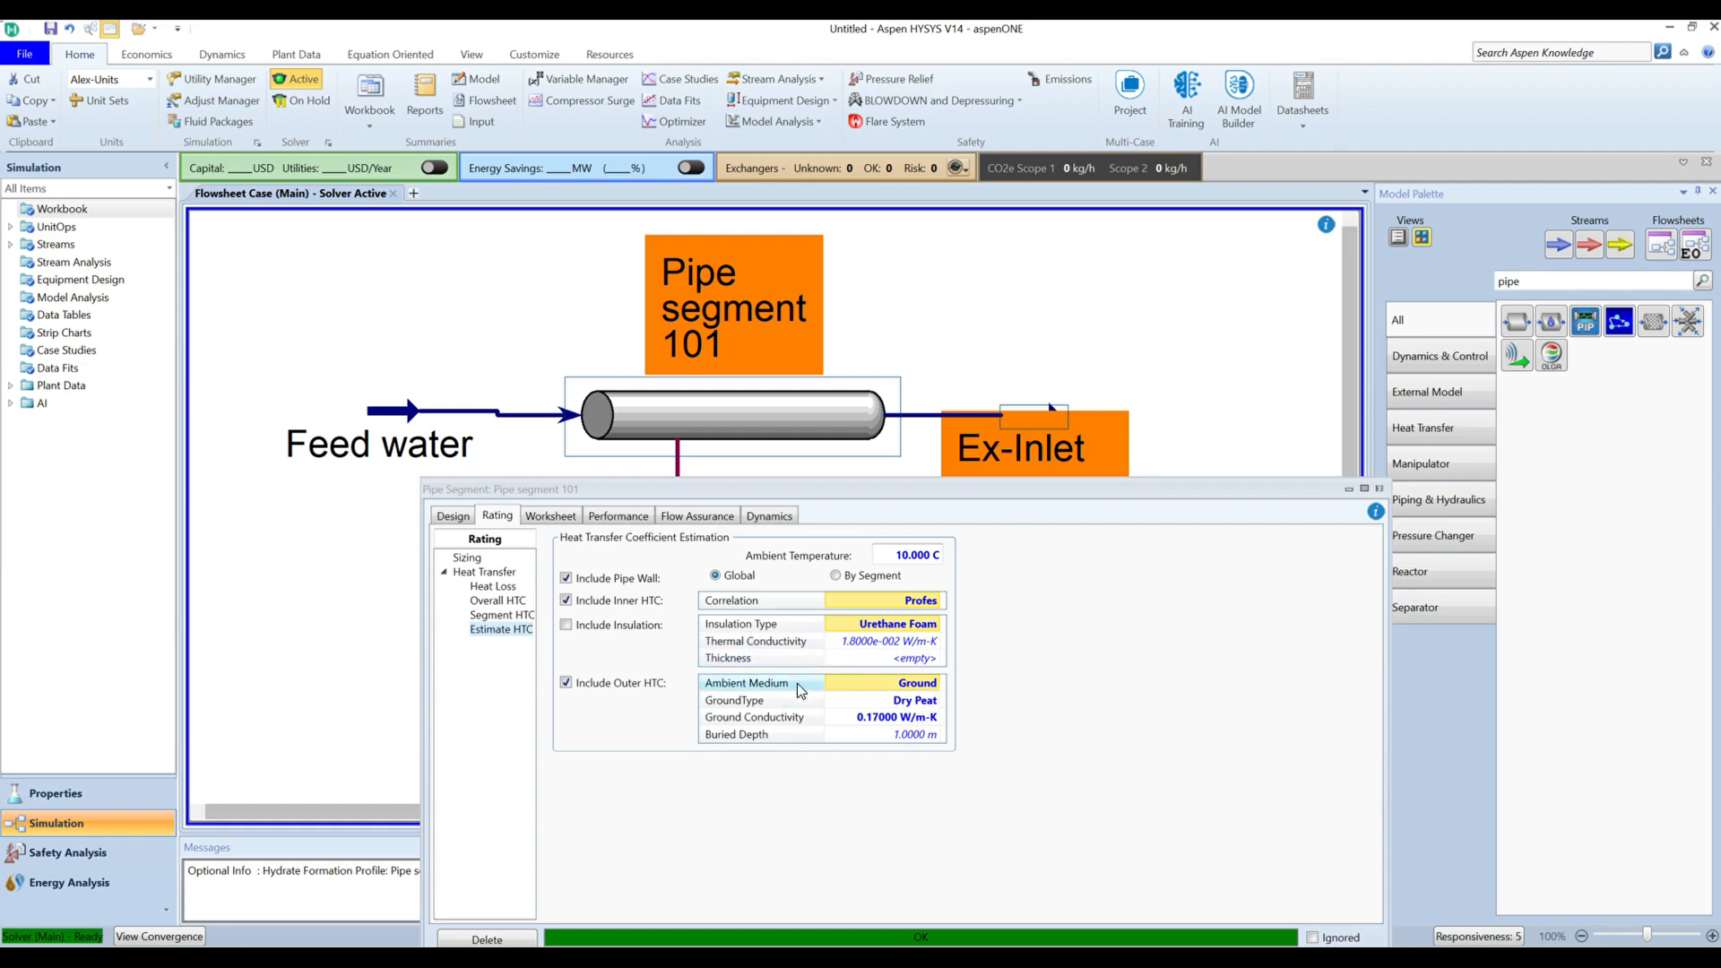
pyautogui.click(935, 685)
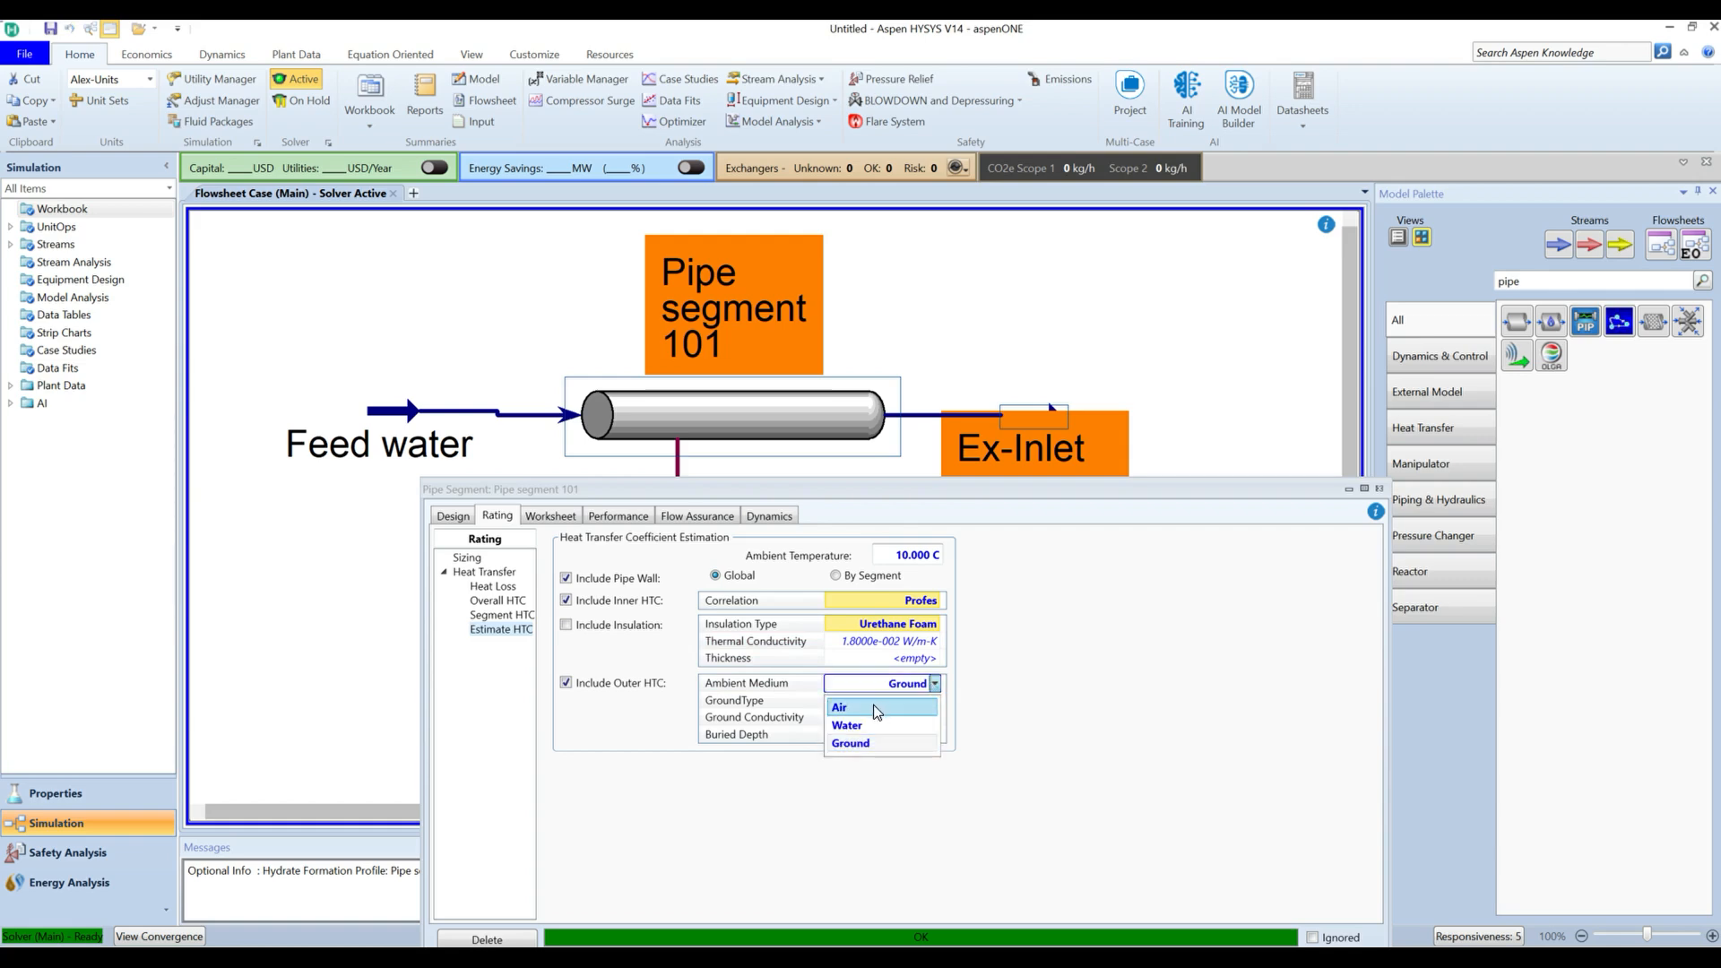
pyautogui.click(876, 710)
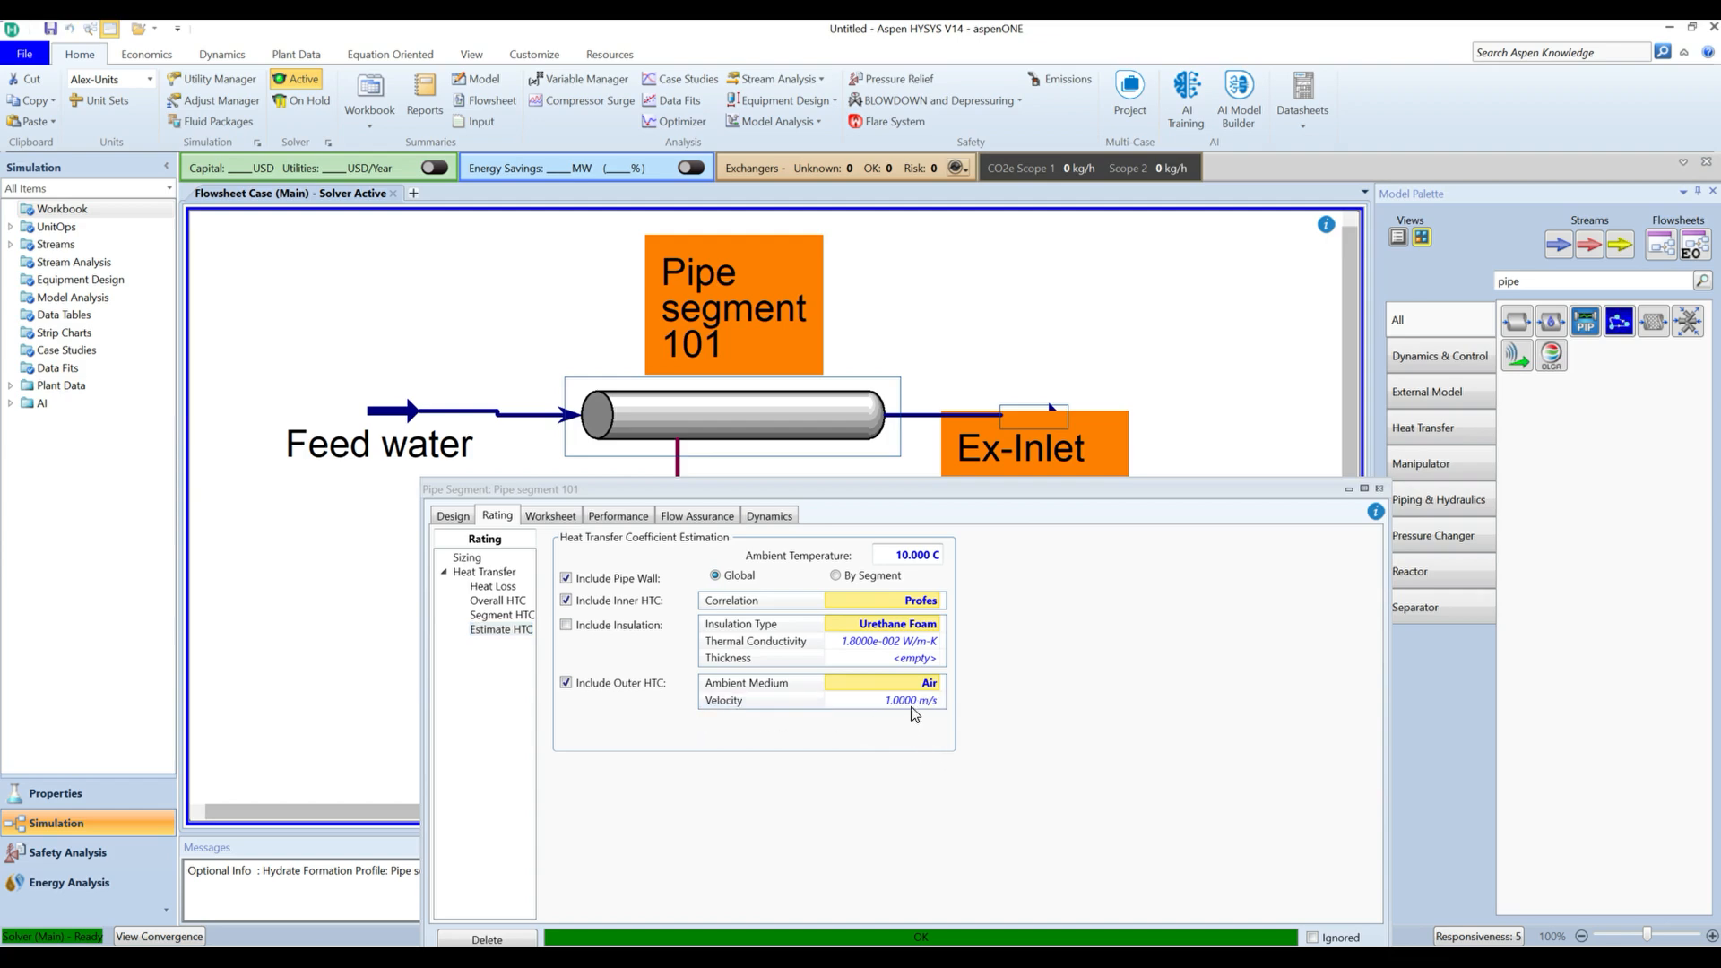
pyautogui.moveTo(911, 707)
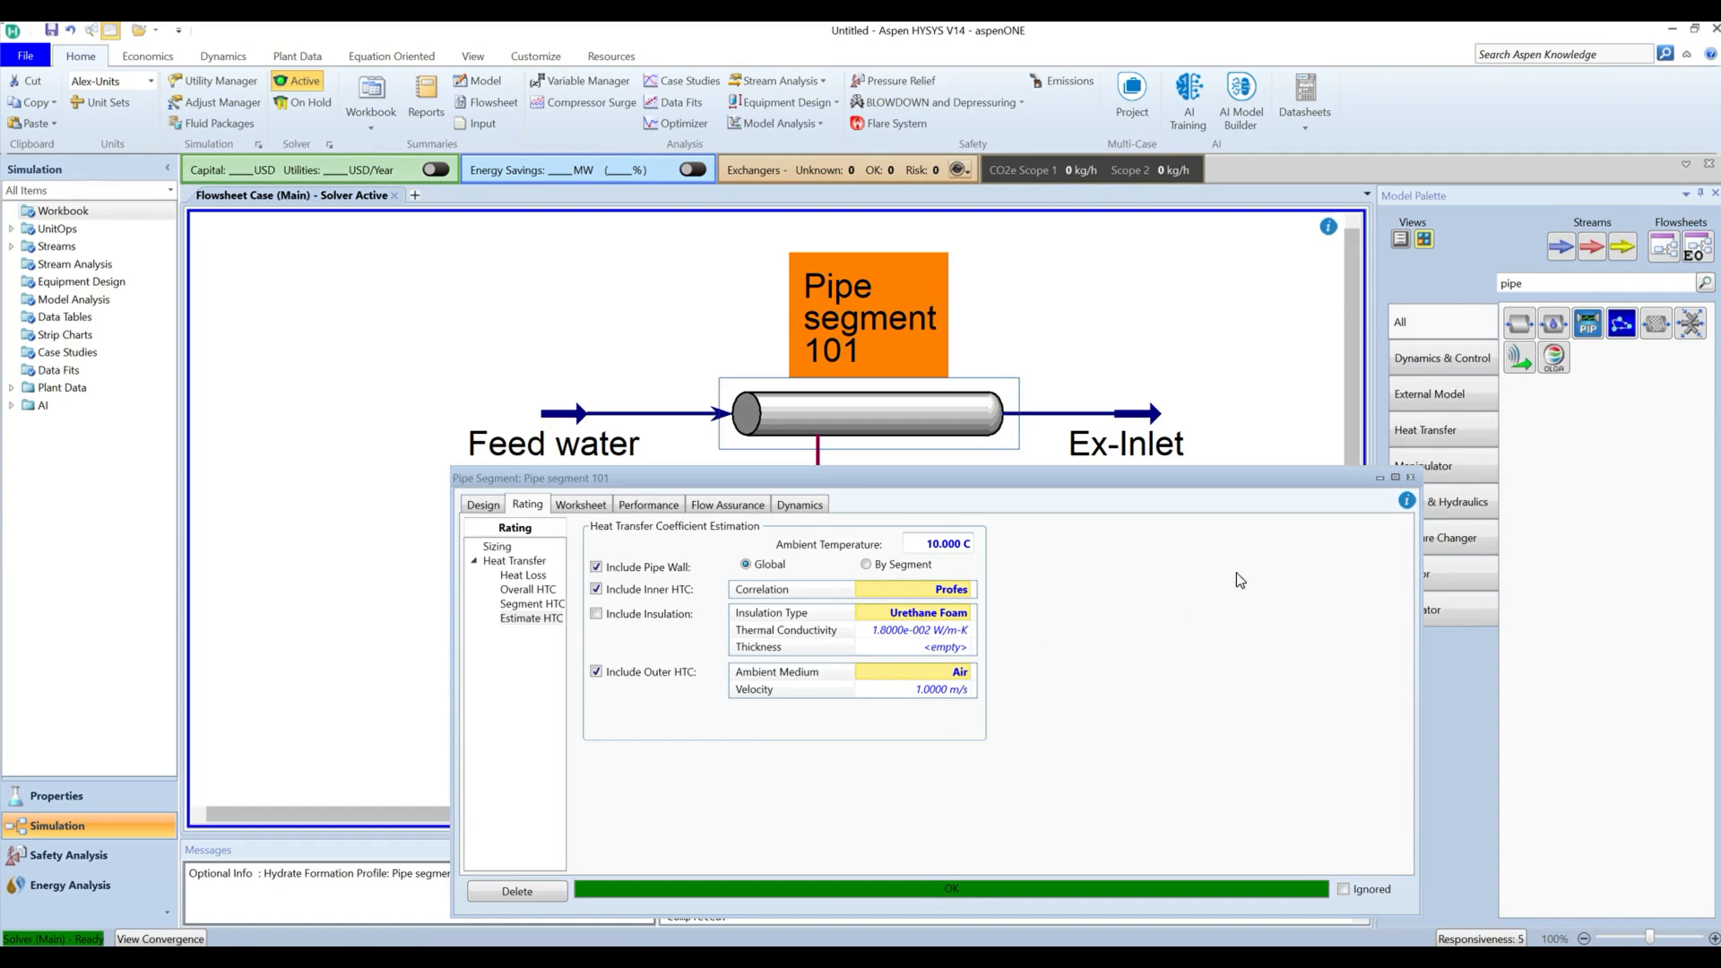
# - Widen the flowsheet area and move the Feed water and Ex-Inlet streams farther away from Pipe segment 101
pyautogui.click(1380, 479)
pyautogui.moveTo(605, 434); pyautogui.dragTo(568, 434)
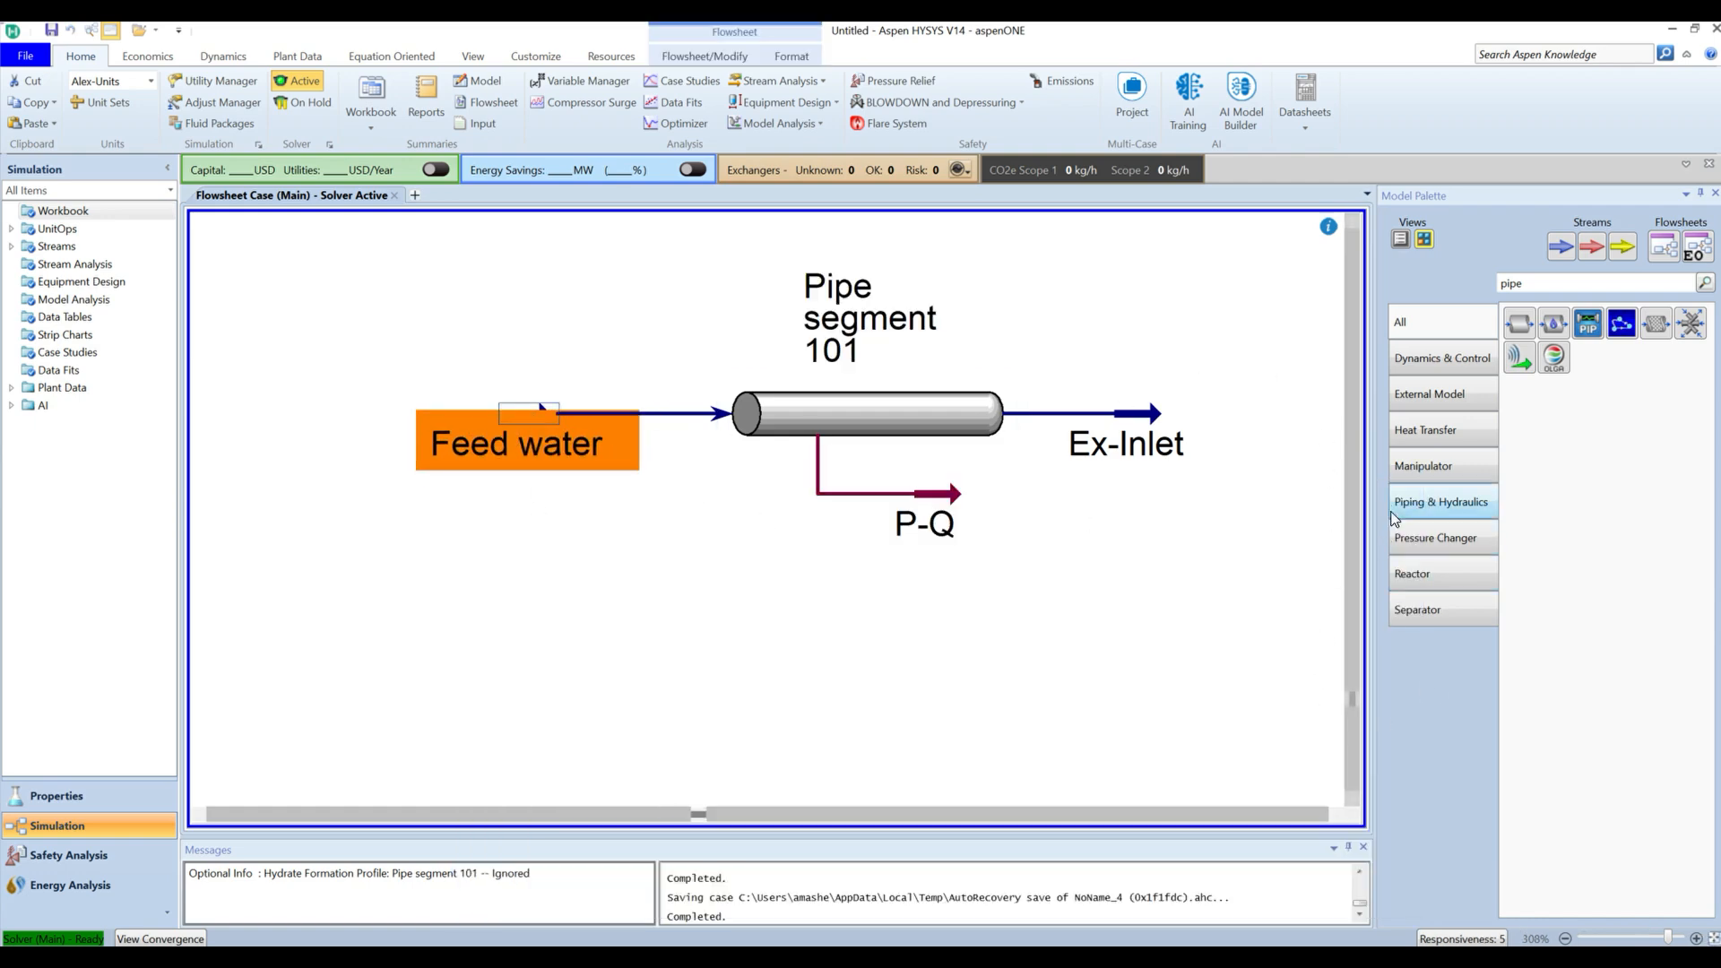
pyautogui.moveTo(1377, 333); pyautogui.dragTo(1479, 325)
pyautogui.click(641, 577)
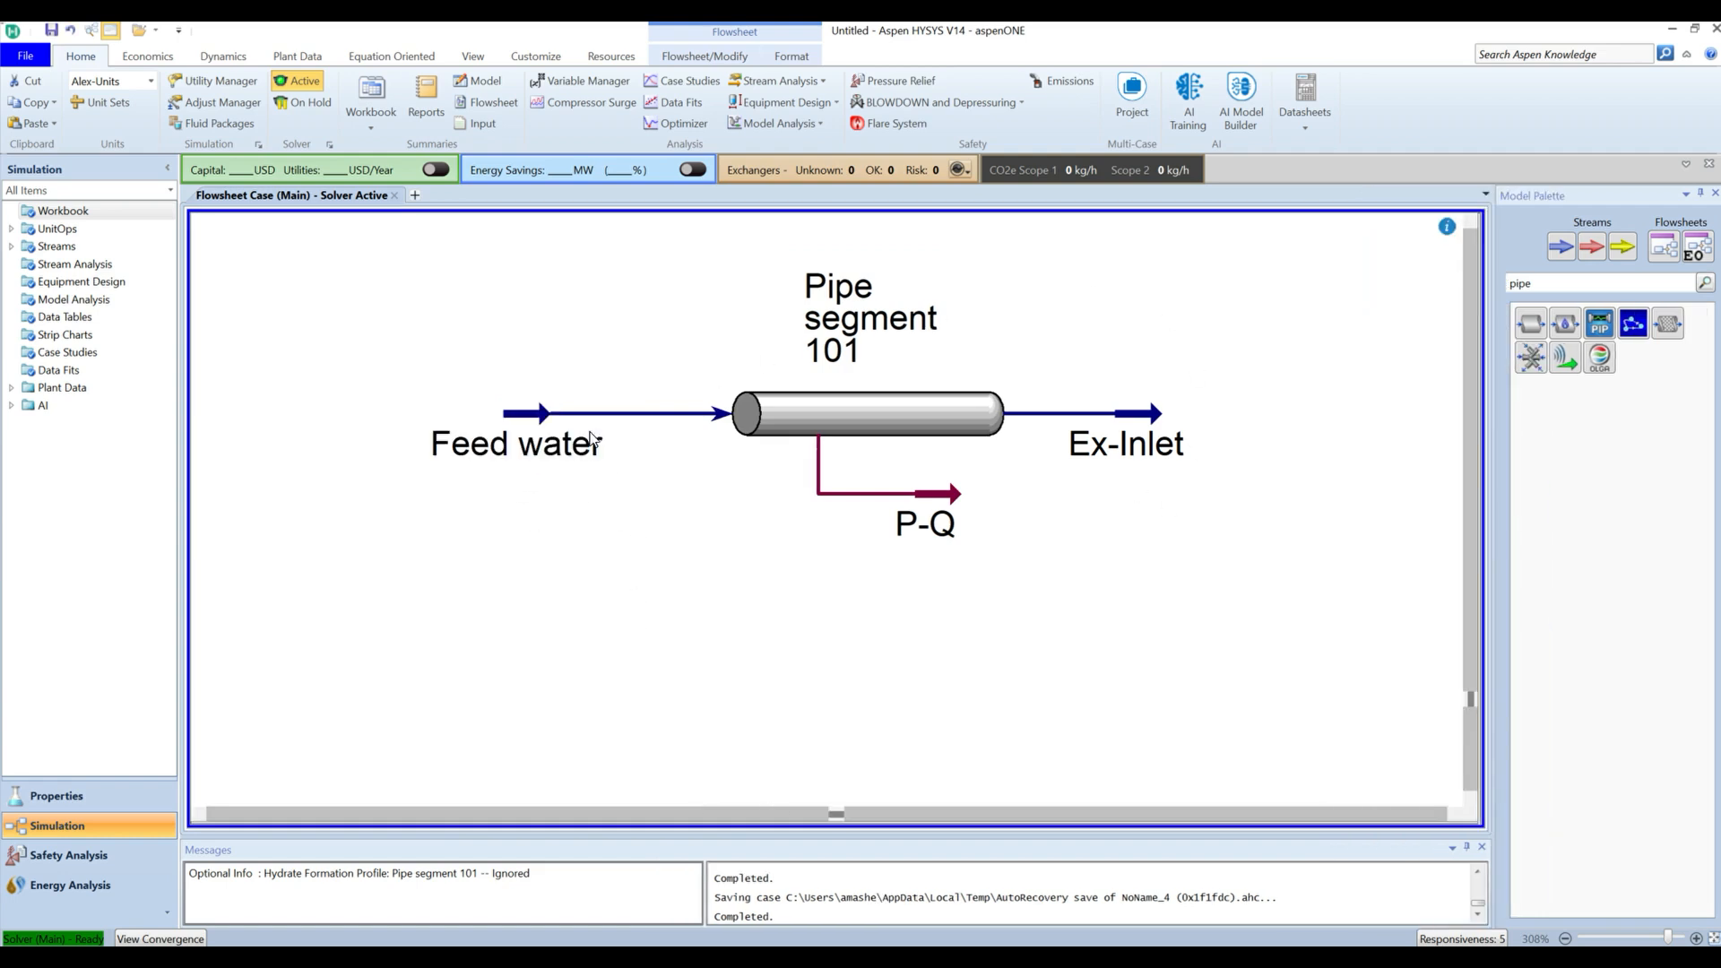
pyautogui.moveTo(1158, 435)
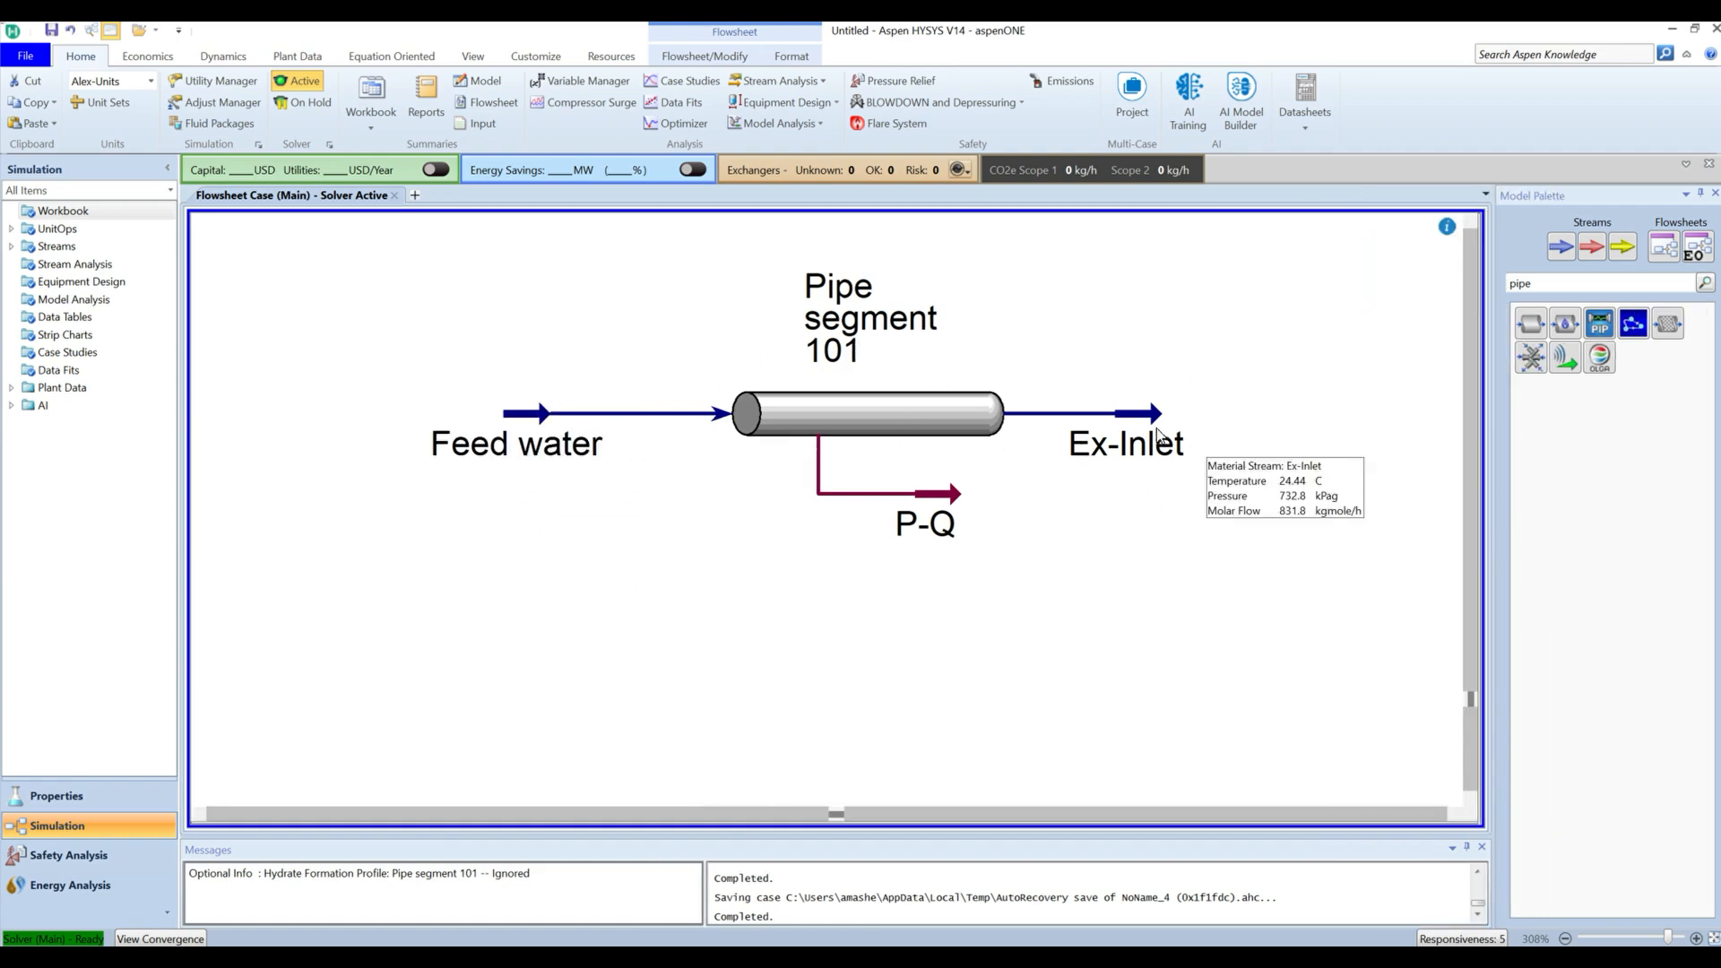
pyautogui.moveTo(1158, 436); pyautogui.dragTo(1226, 418)
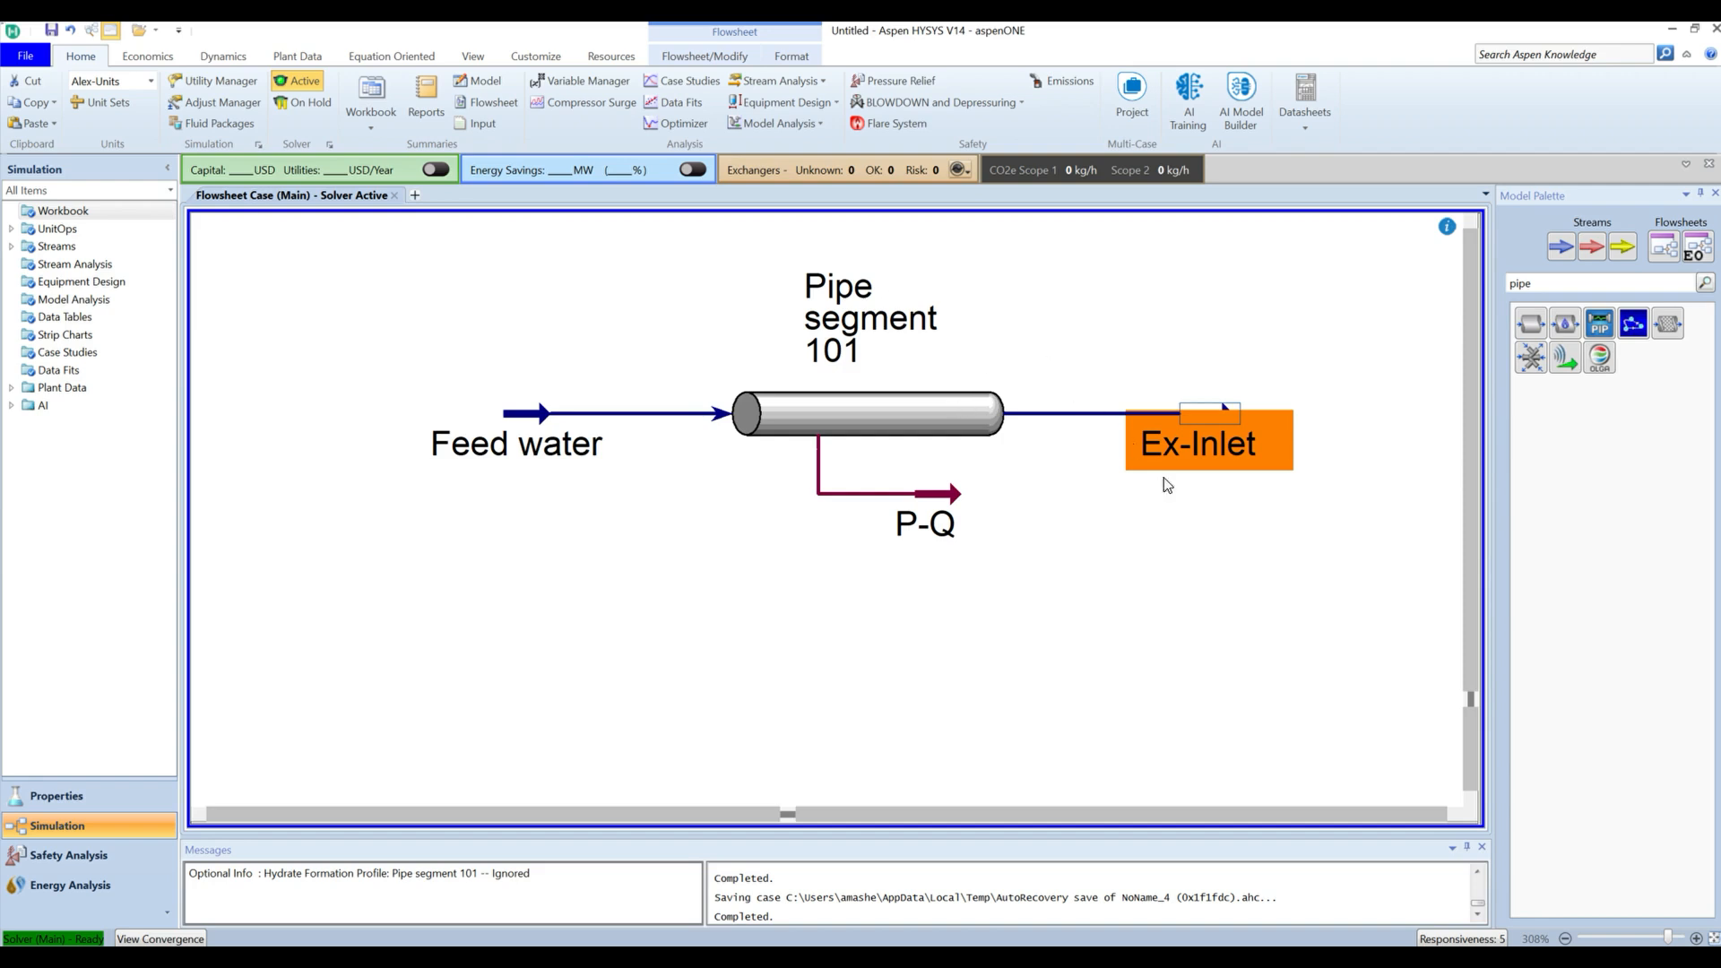
pyautogui.click(569, 536)
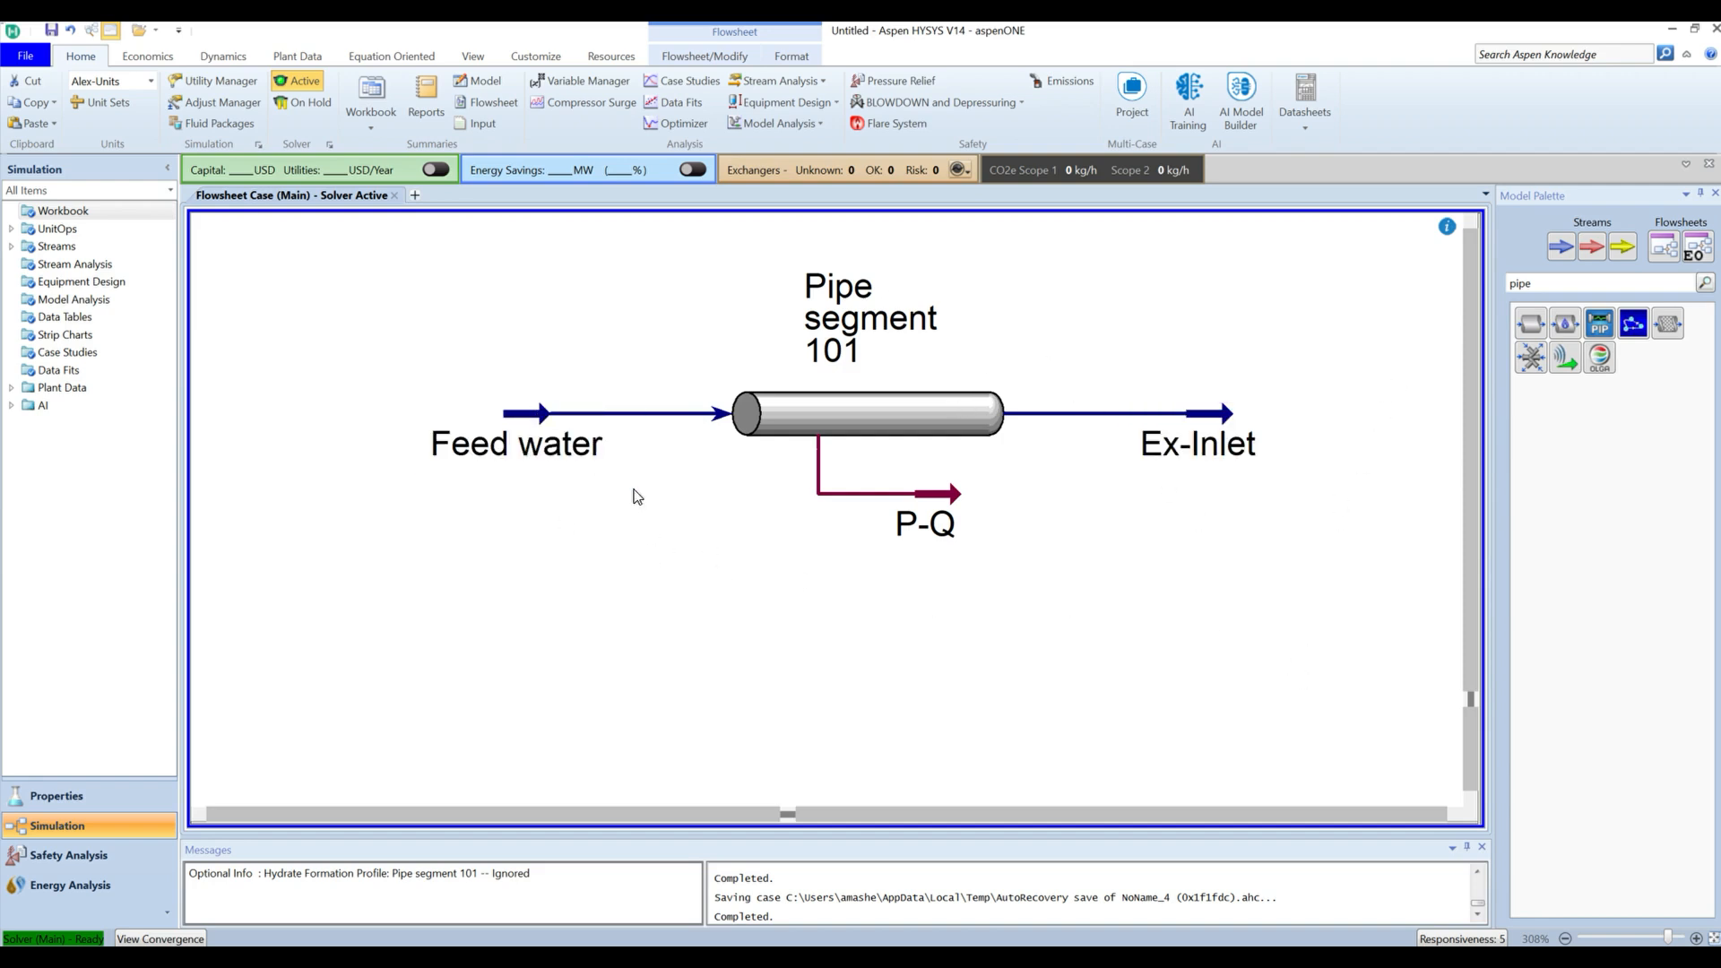
# - Show the property table of the Feed water stream and place it below the stream on the flowsheet
pyautogui.rightClick(542, 430)
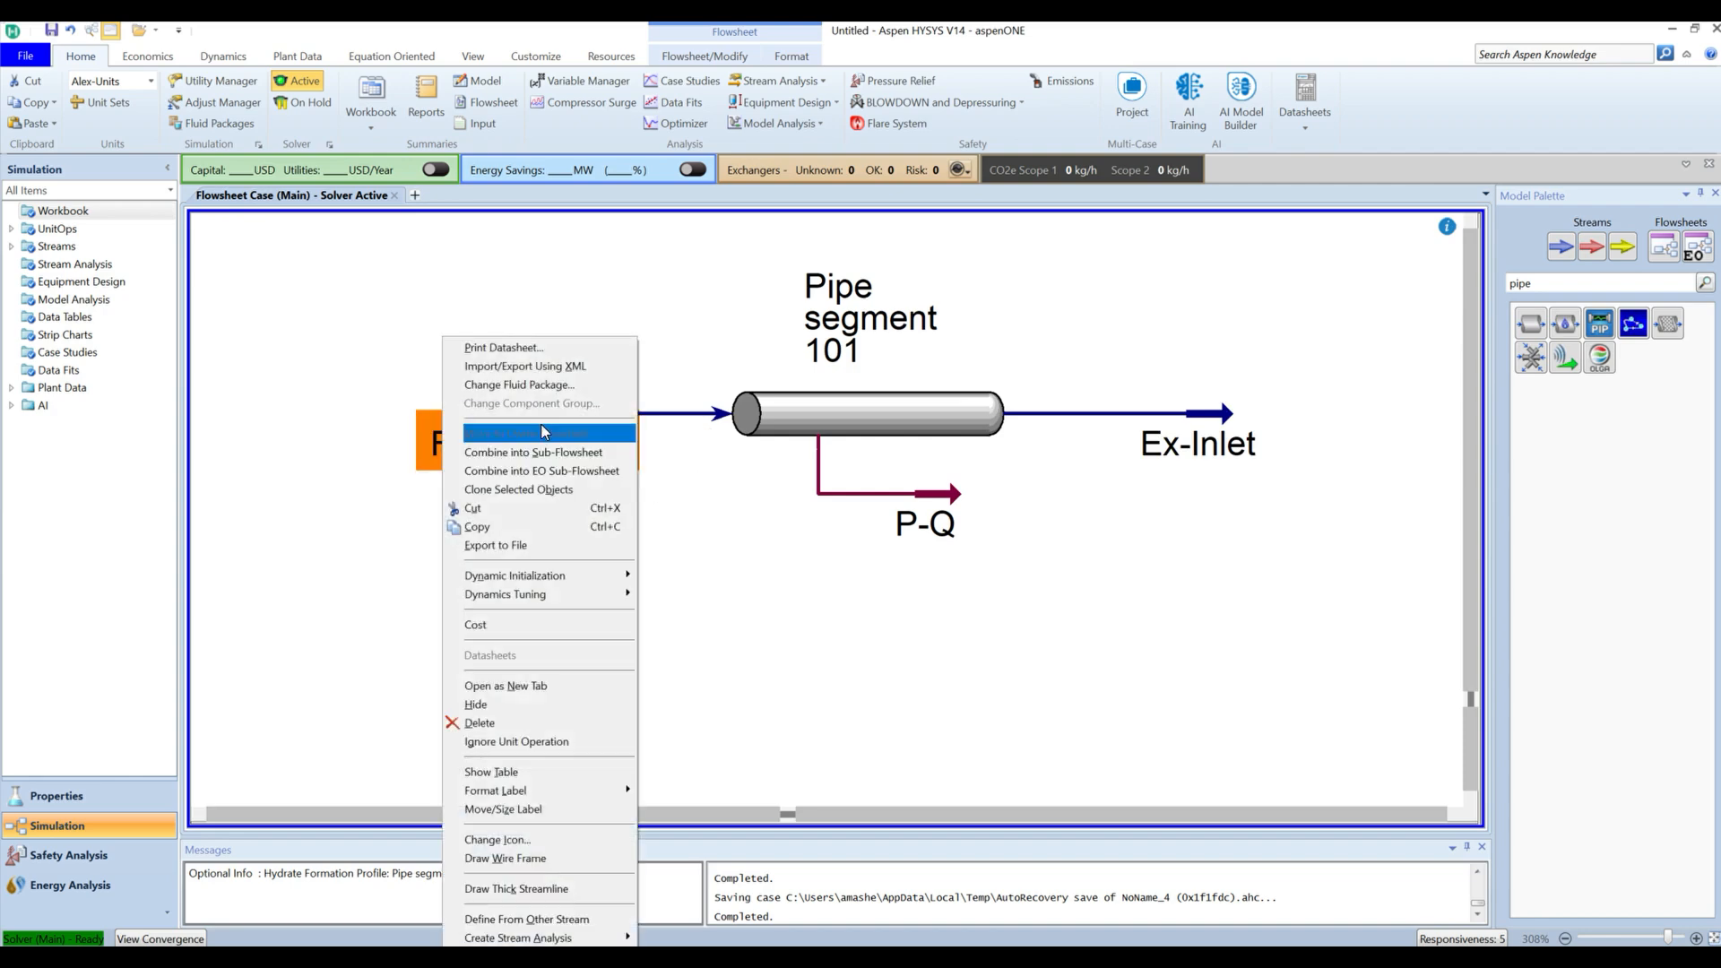
pyautogui.click(505, 773)
pyautogui.moveTo(769, 532); pyautogui.dragTo(559, 666)
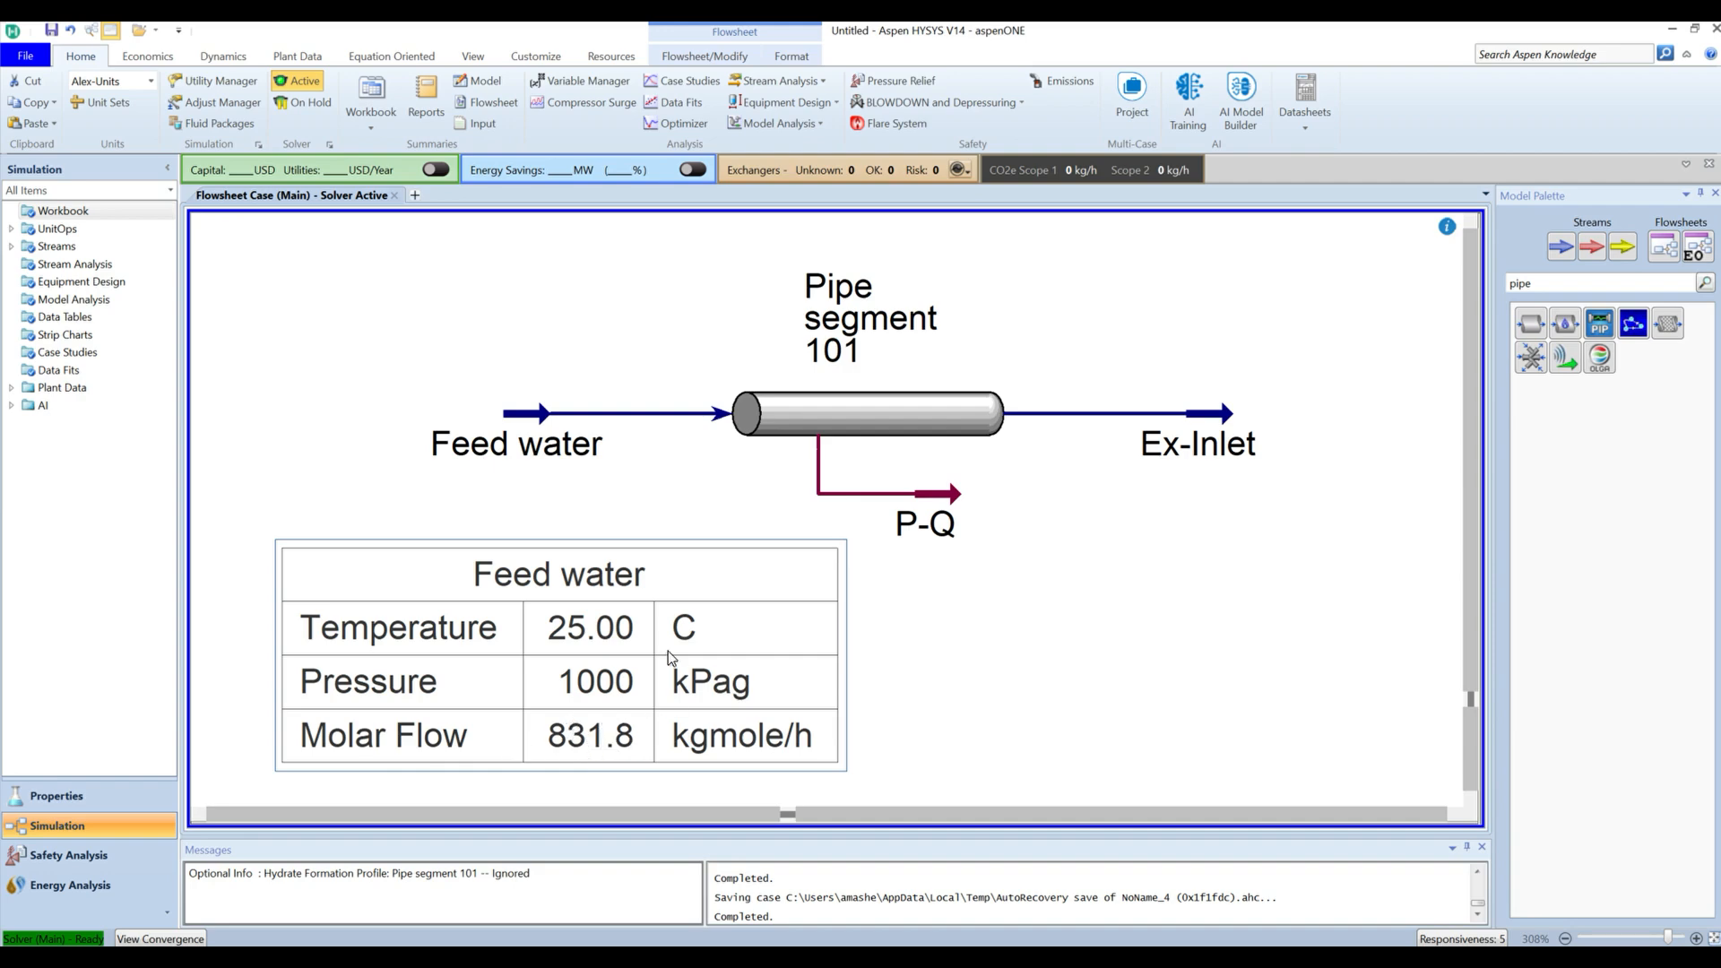
# - Remove the Molar Flow variable from the Feed water table
pyautogui.doubleClick(713, 672)
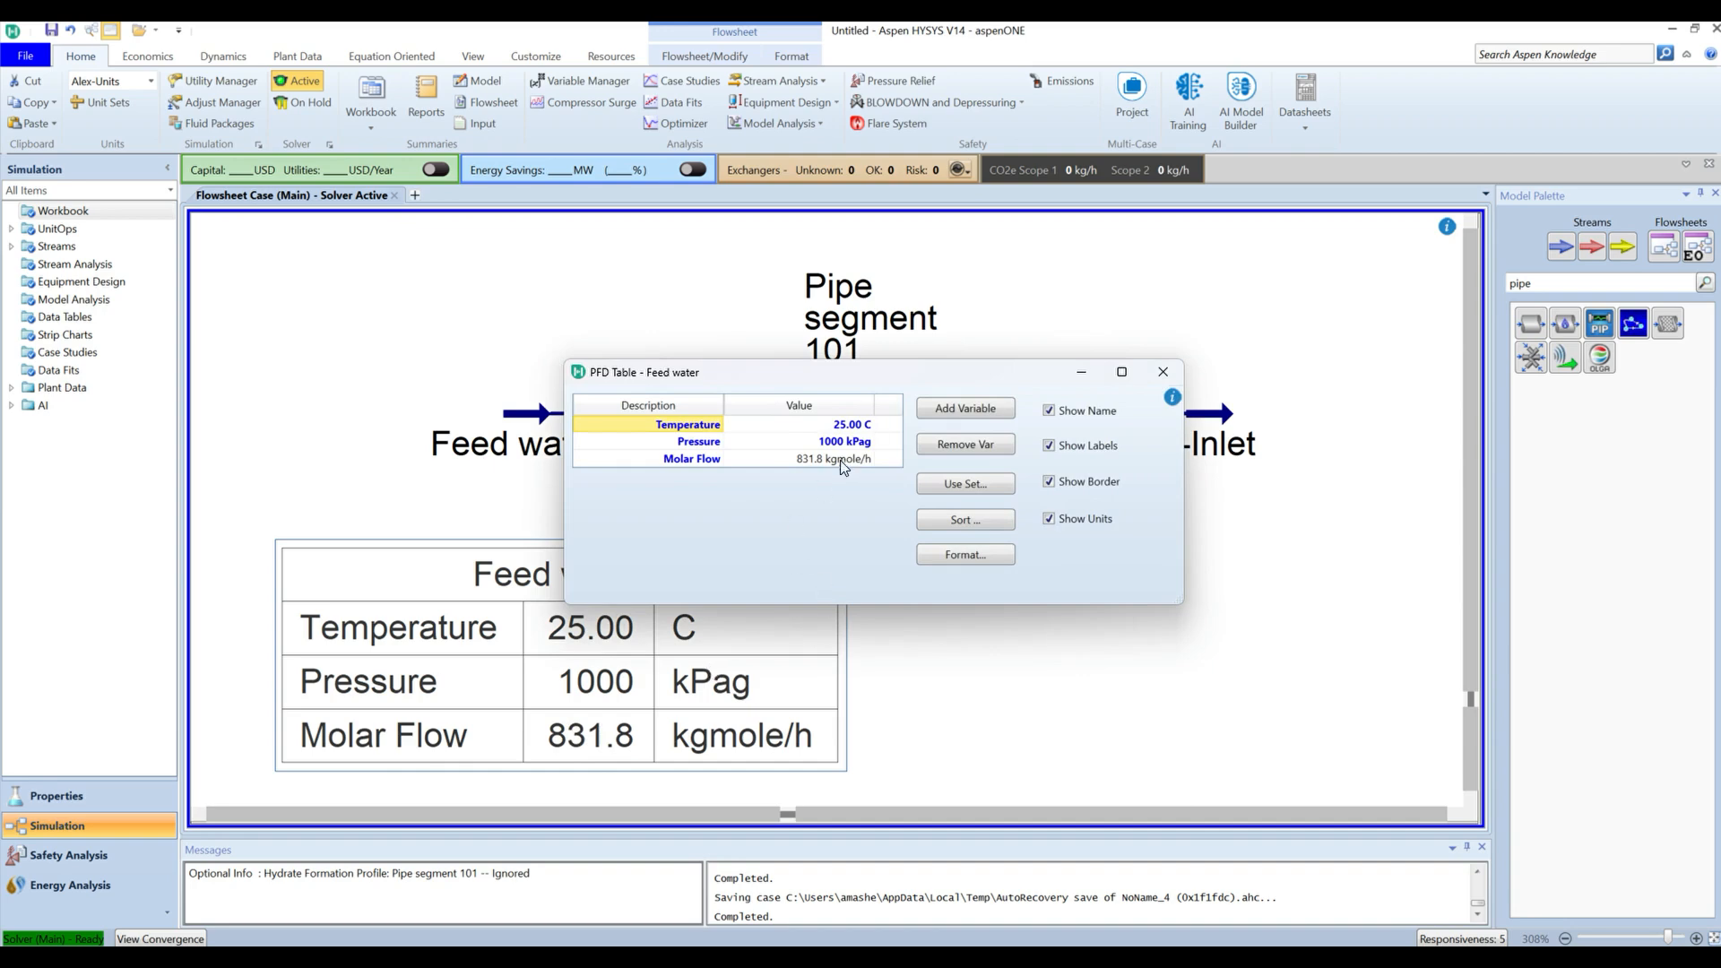
pyautogui.click(686, 460)
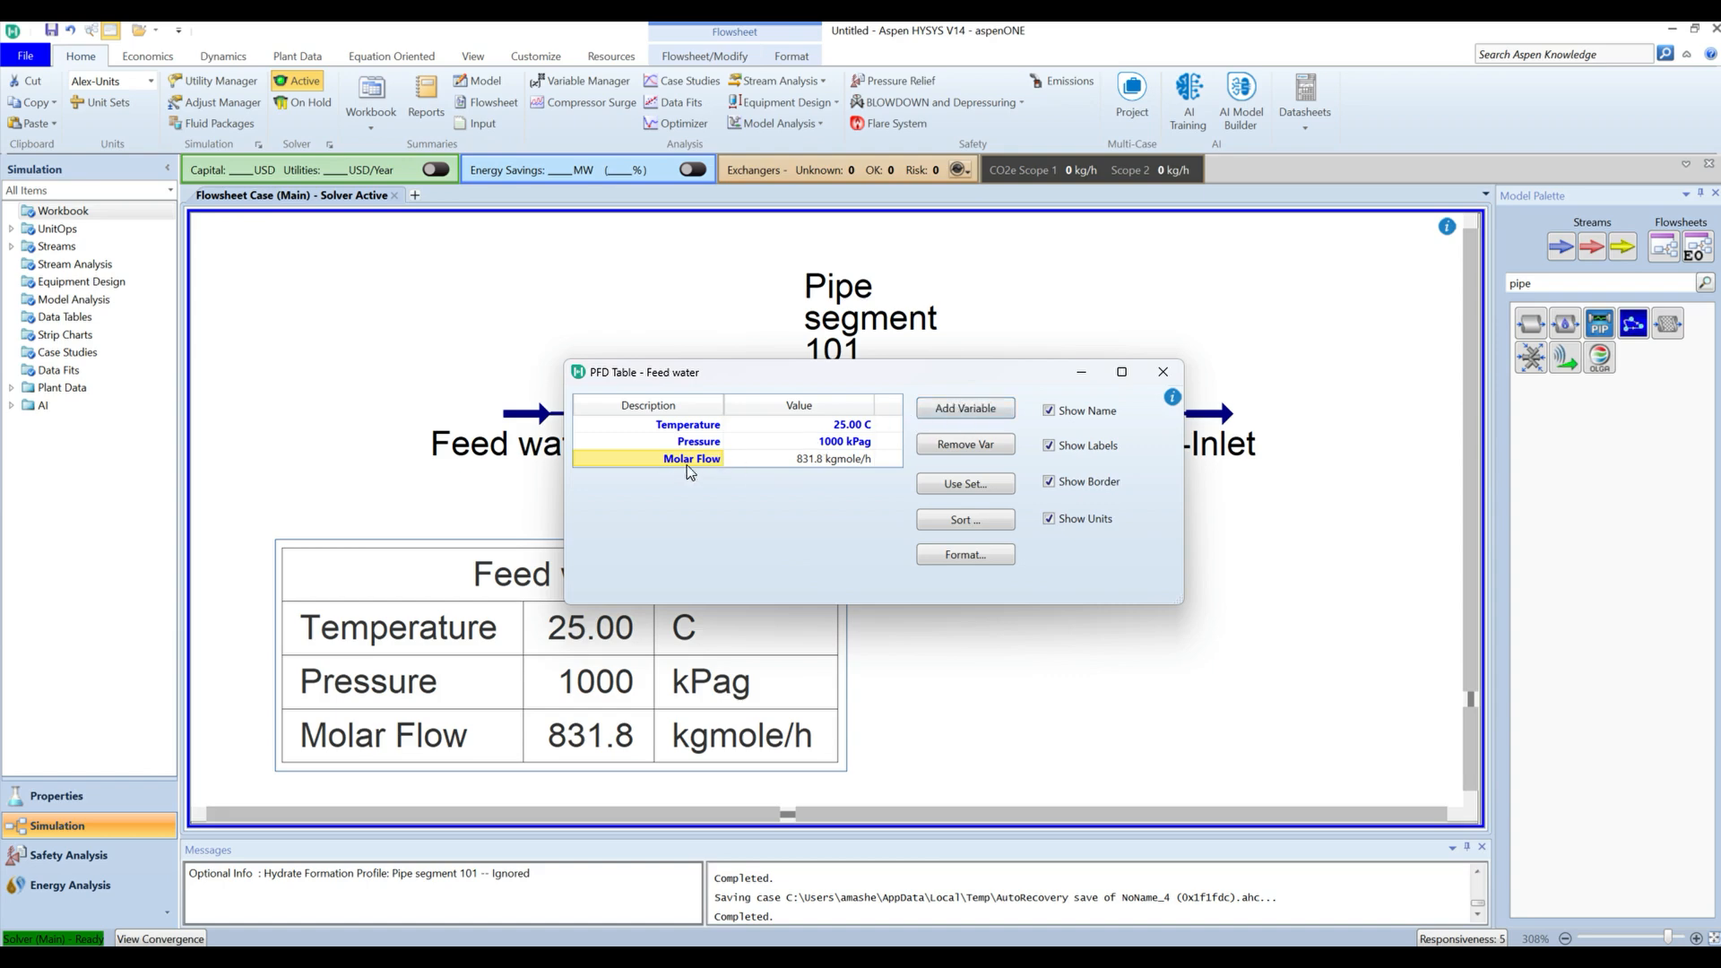
pyautogui.click(981, 451)
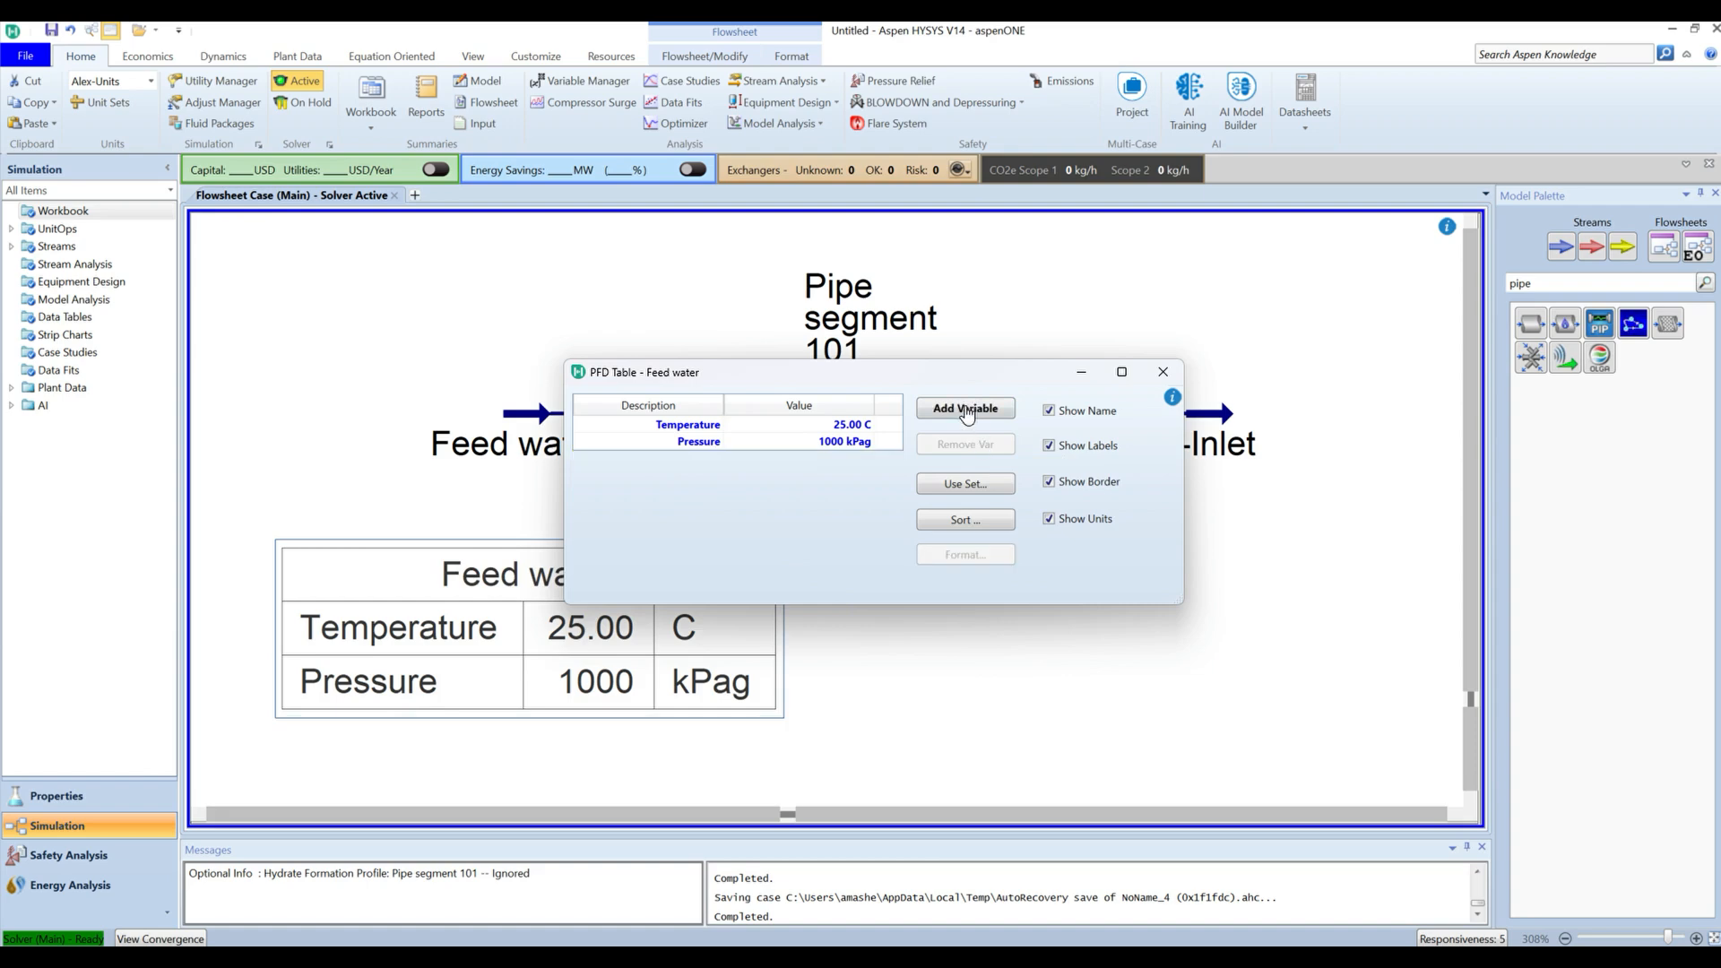
# - Add the Std Ideal Liq Vol Flow variable to the Feed water table and shift the table slightly away from the P-Q label
pyautogui.click(973, 411)
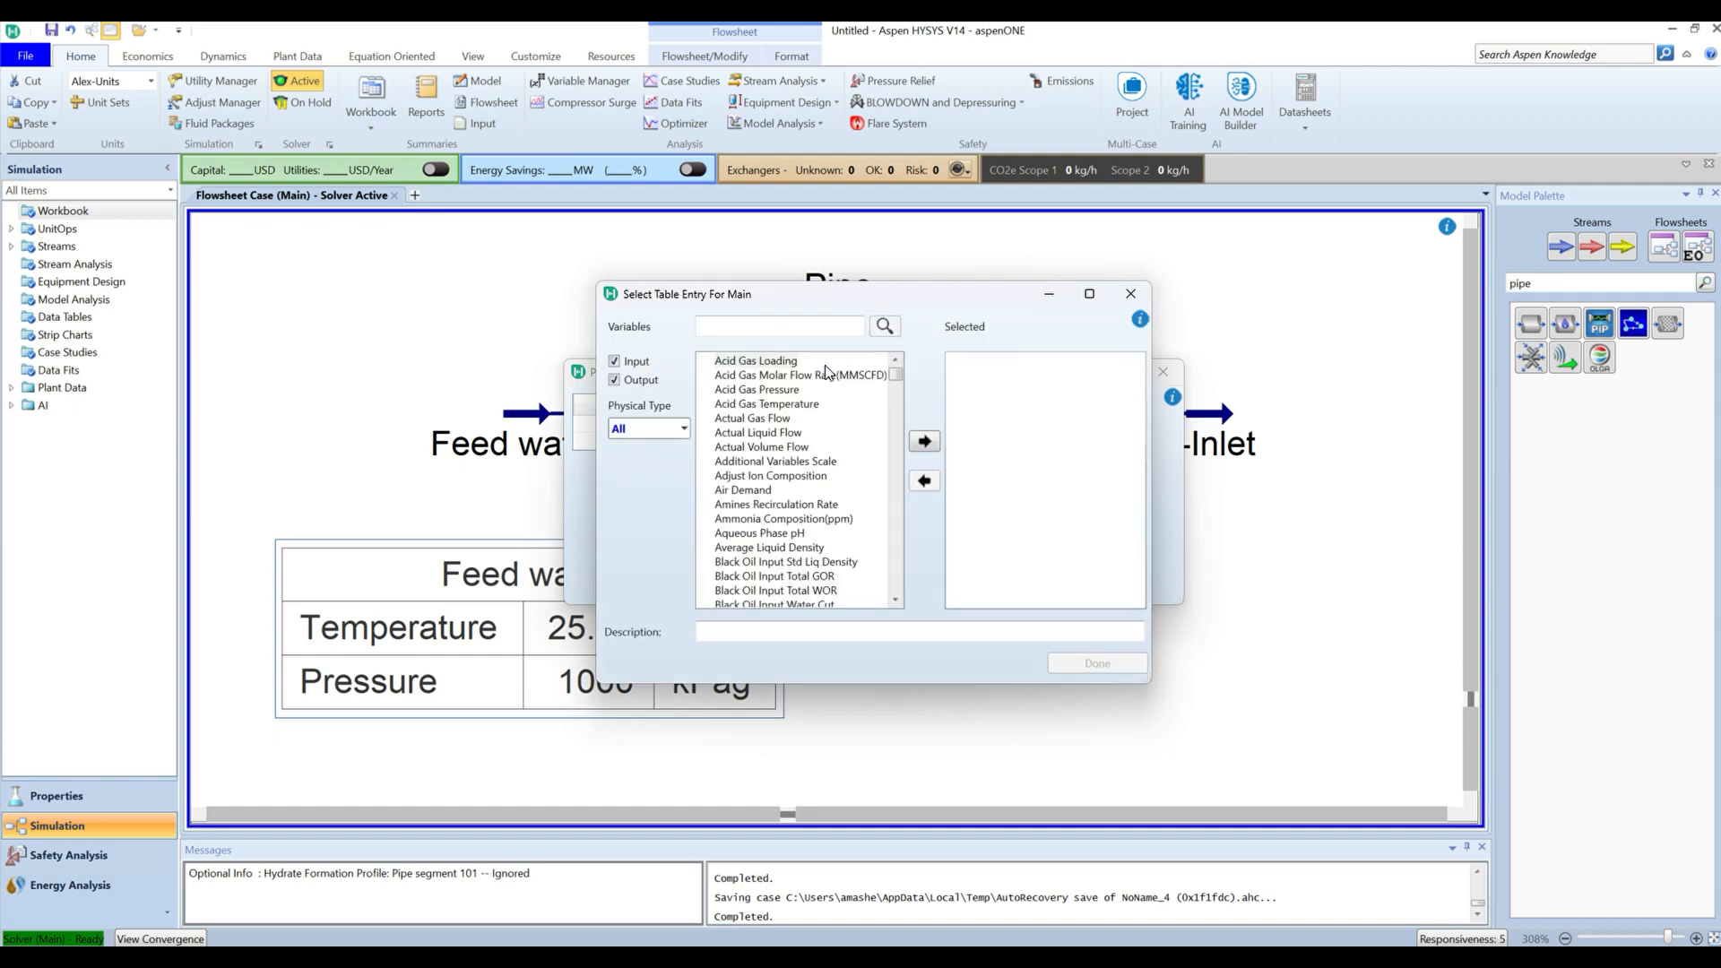
pyautogui.click(780, 329)
pyautogui.write('vol')
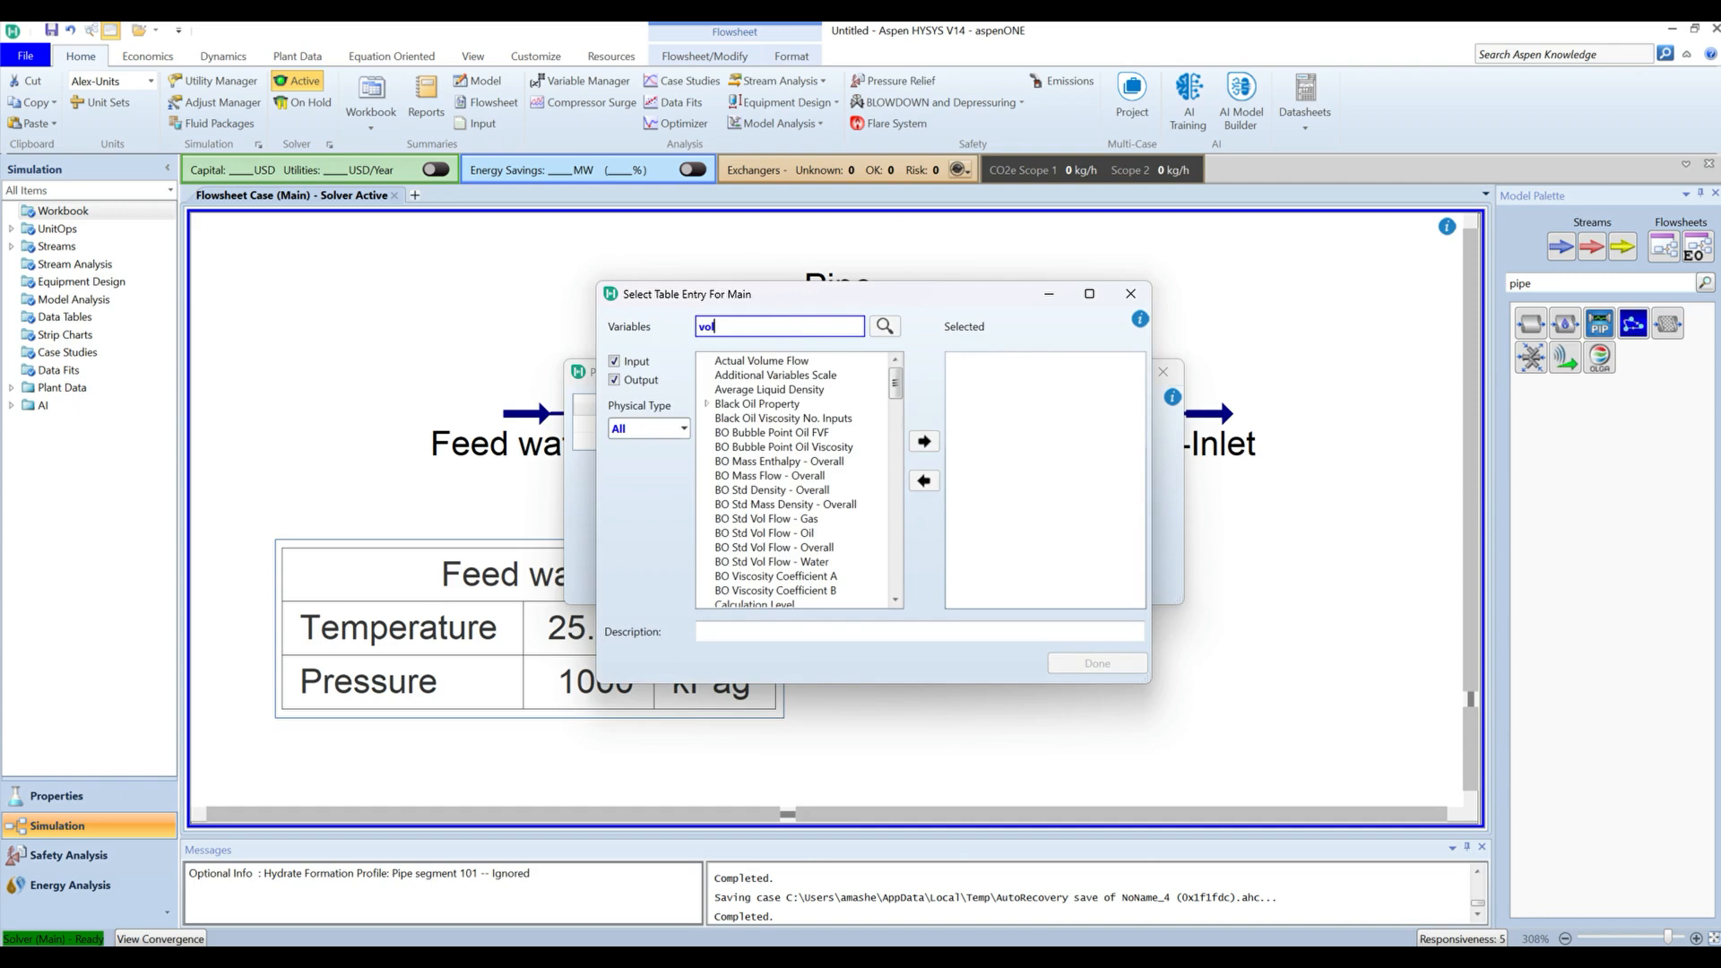
pyautogui.scroll(-3, 751, 527)
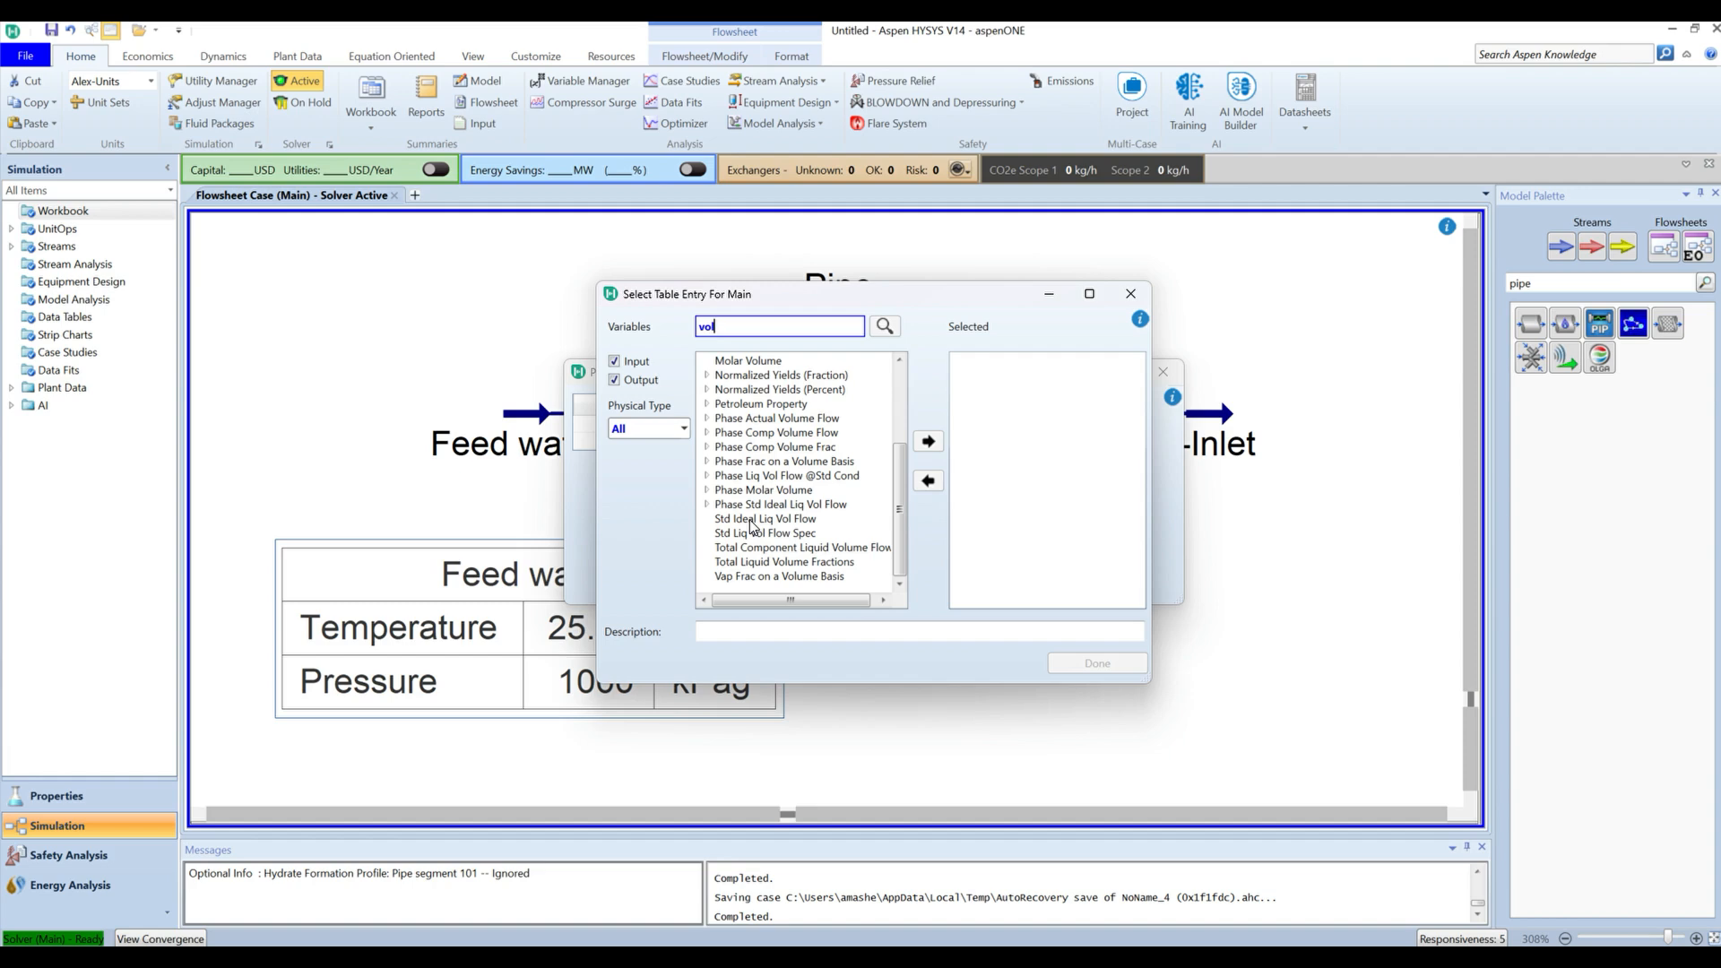
pyautogui.click(750, 520)
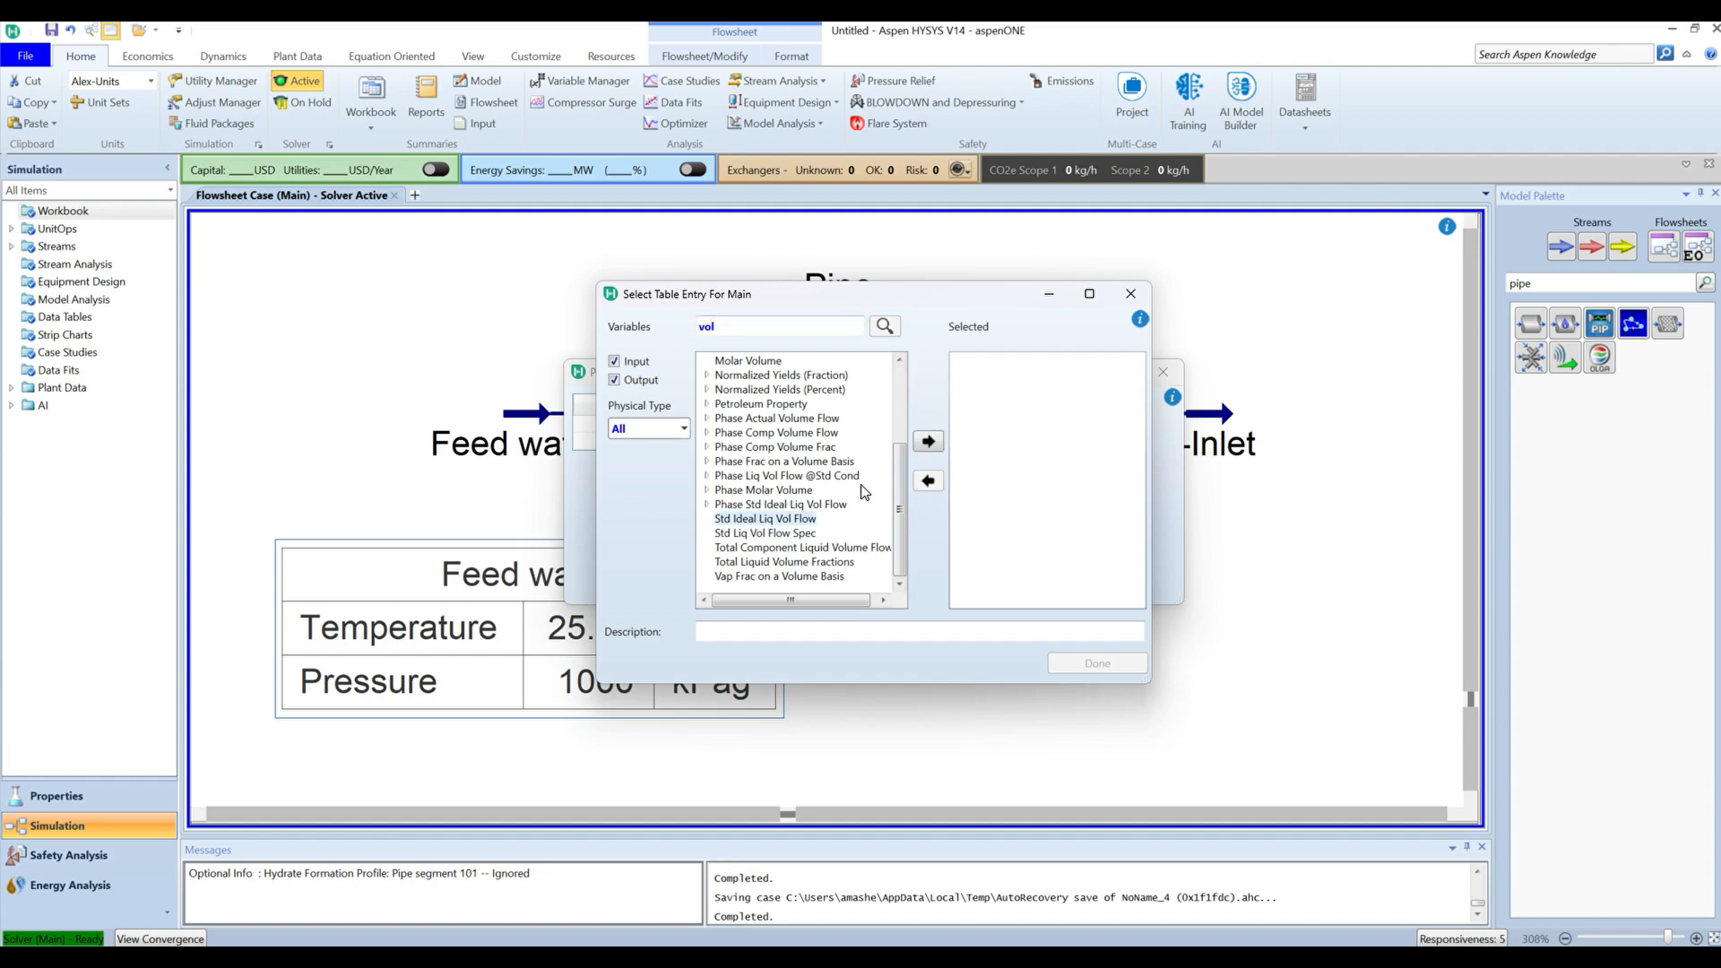
pyautogui.click(930, 444)
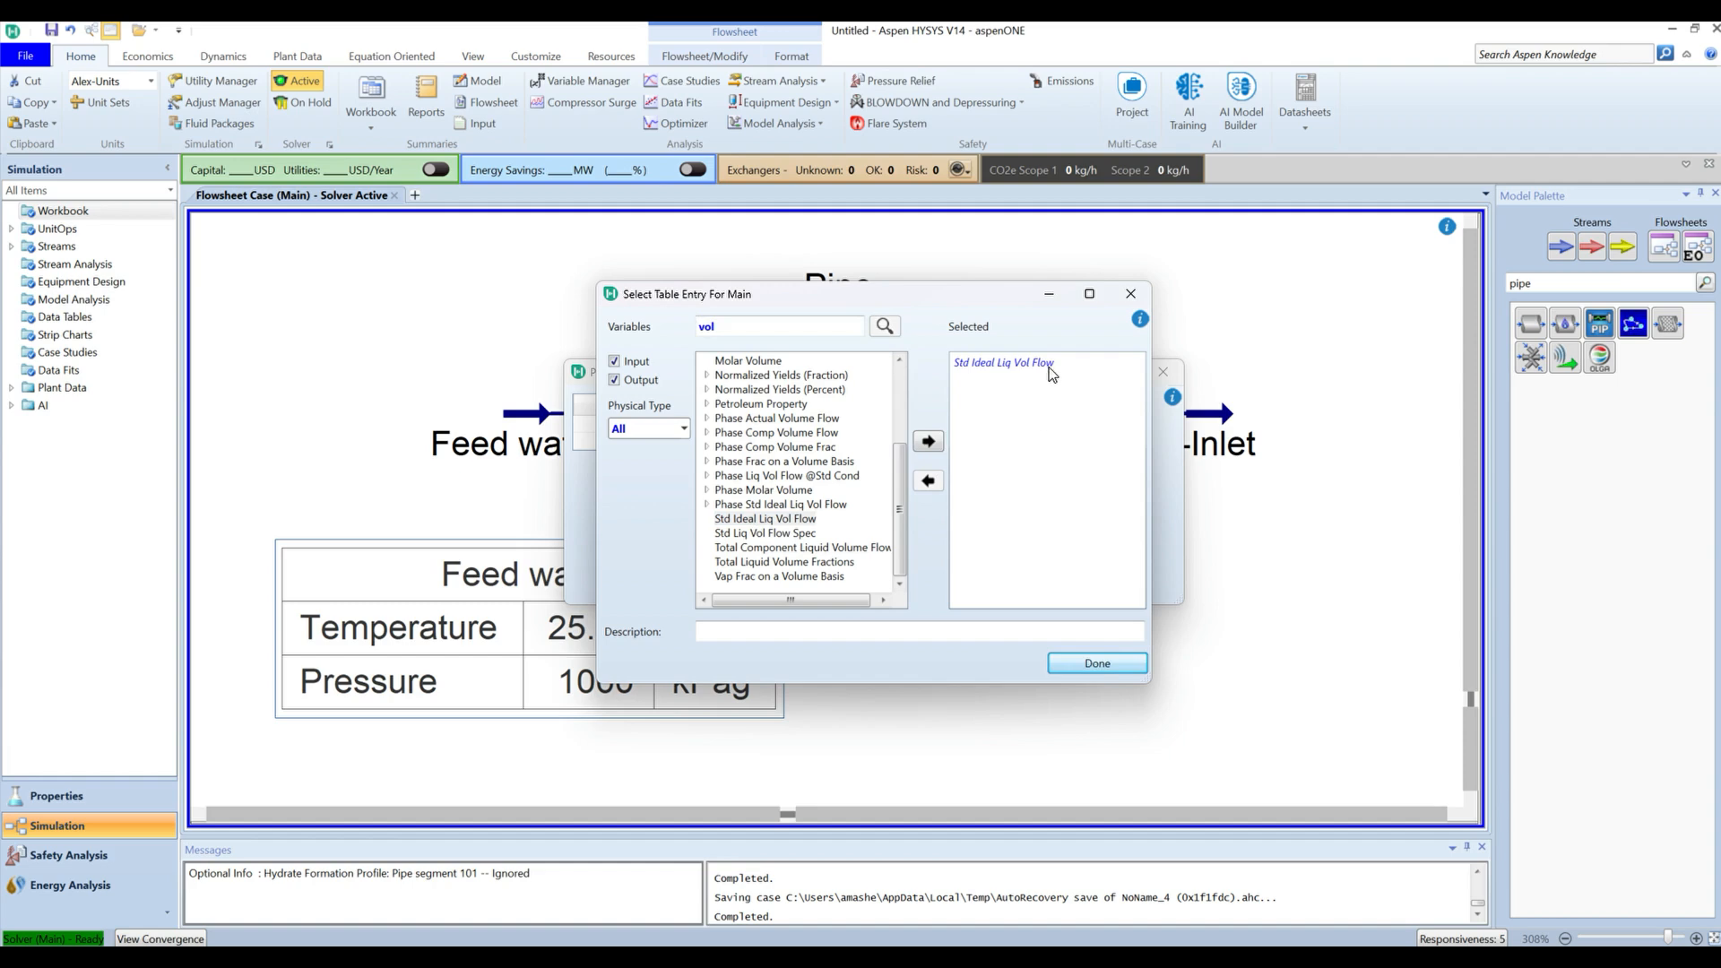
pyautogui.click(1103, 664)
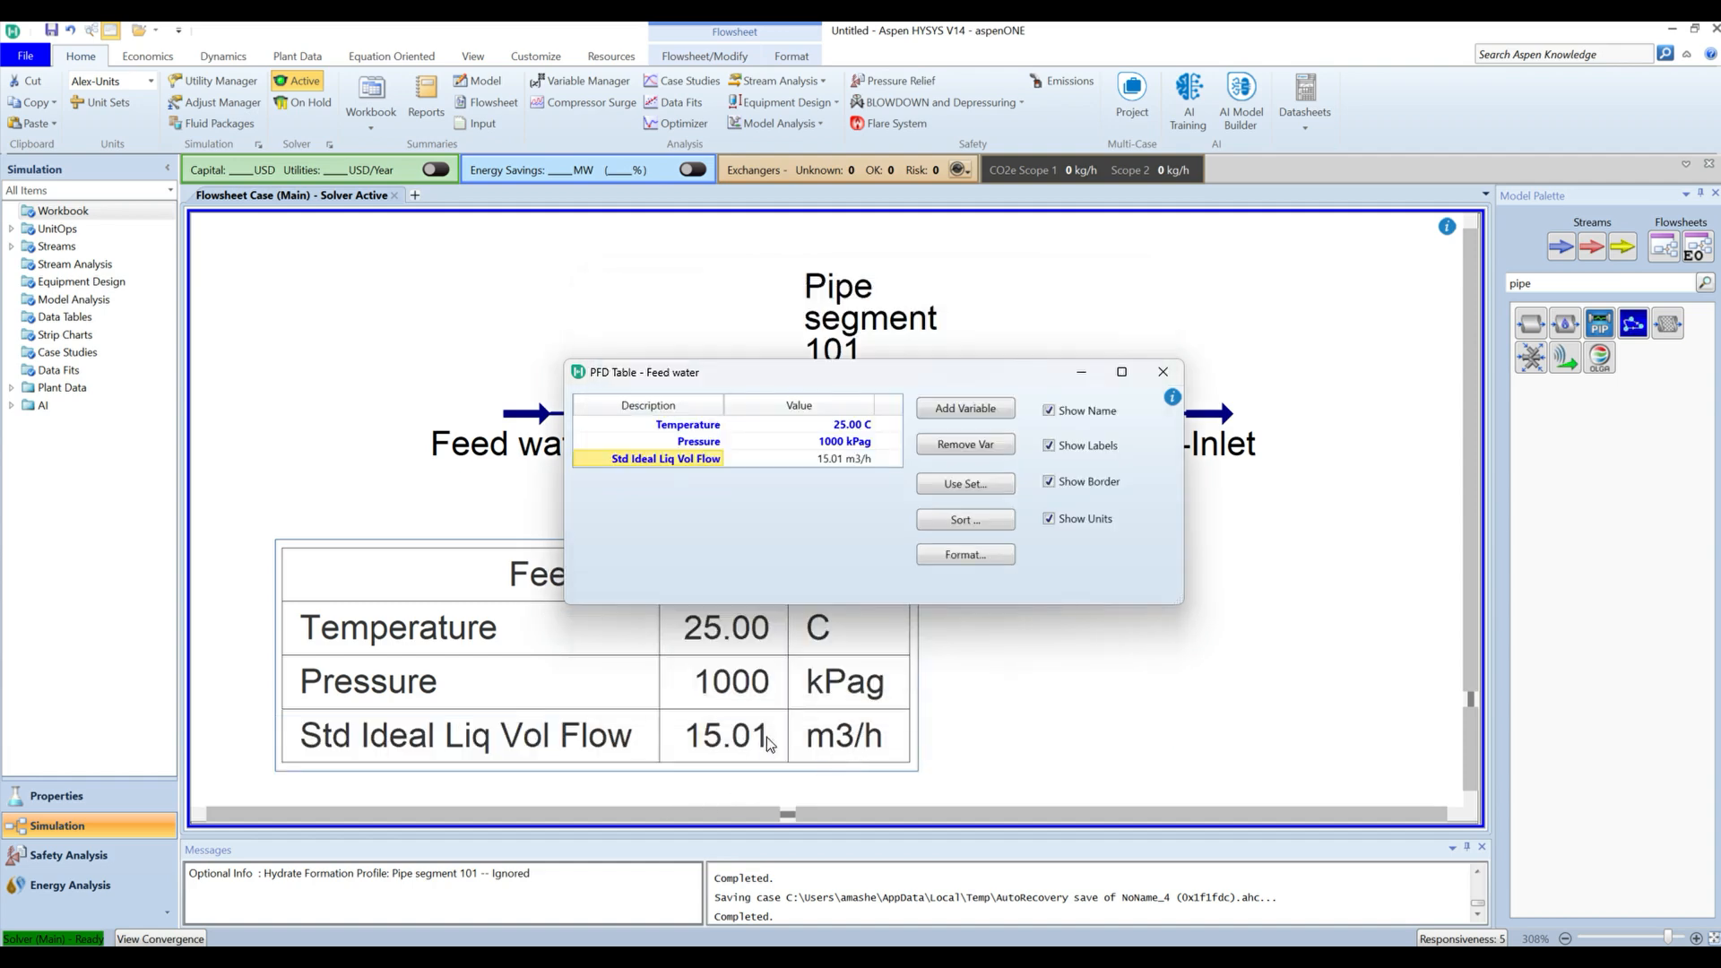
pyautogui.click(1162, 371)
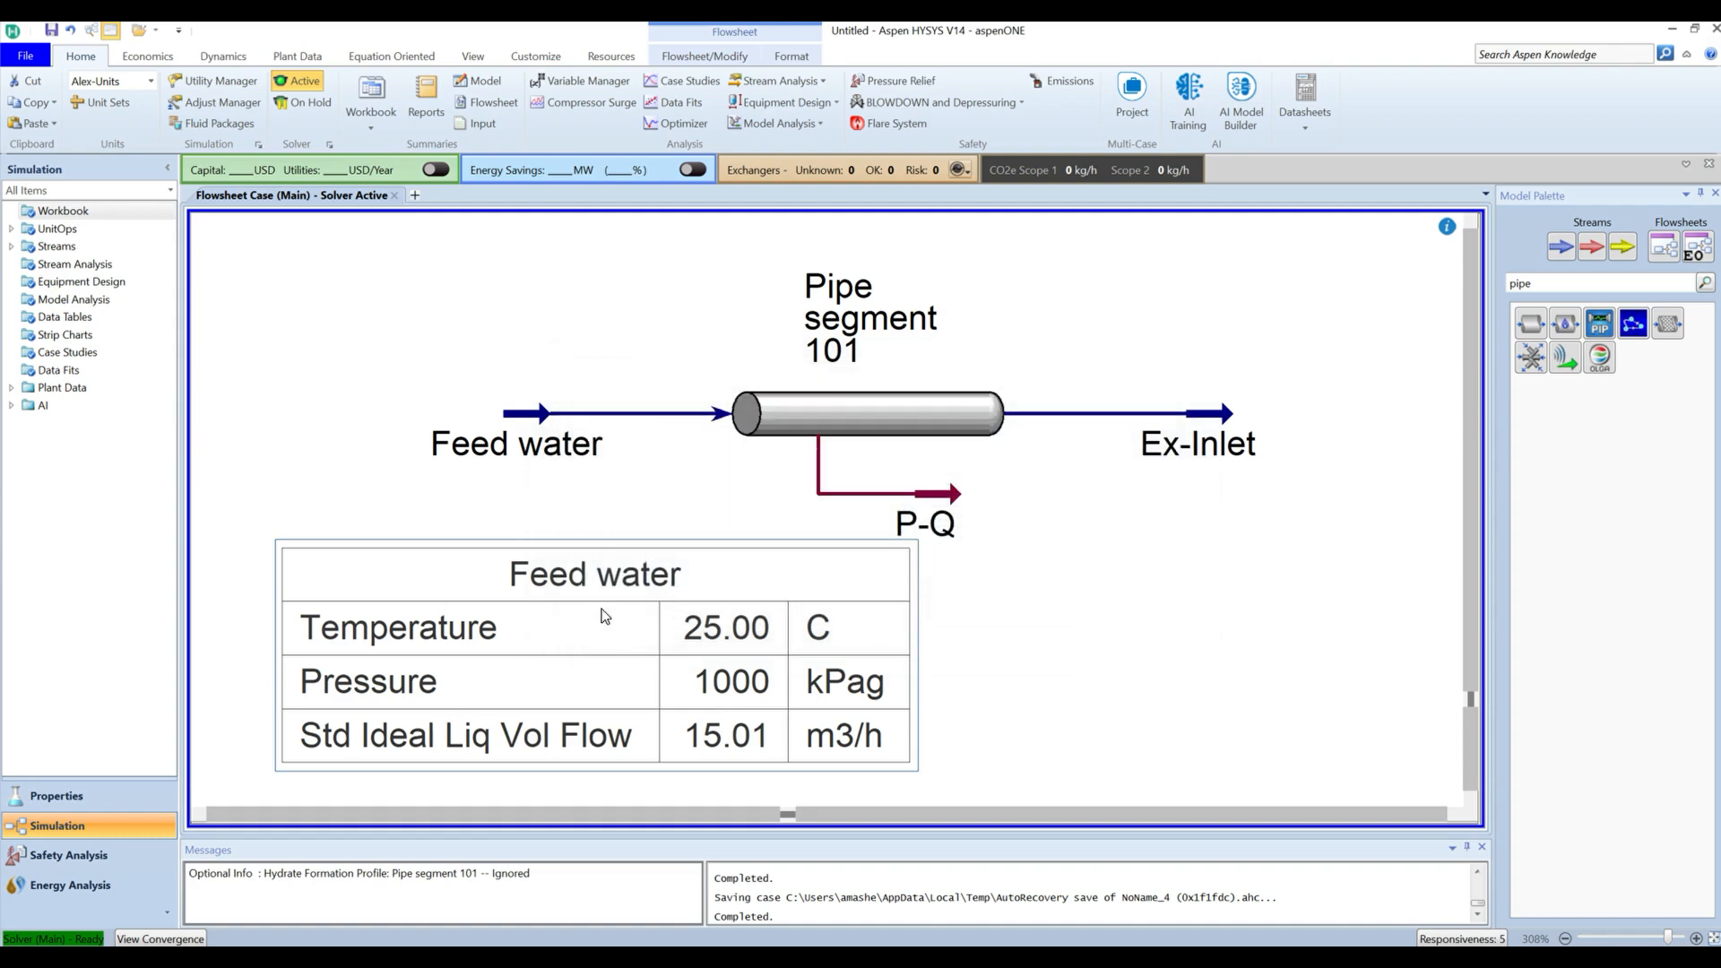
pyautogui.moveTo(622, 622); pyautogui.dragTo(582, 615)
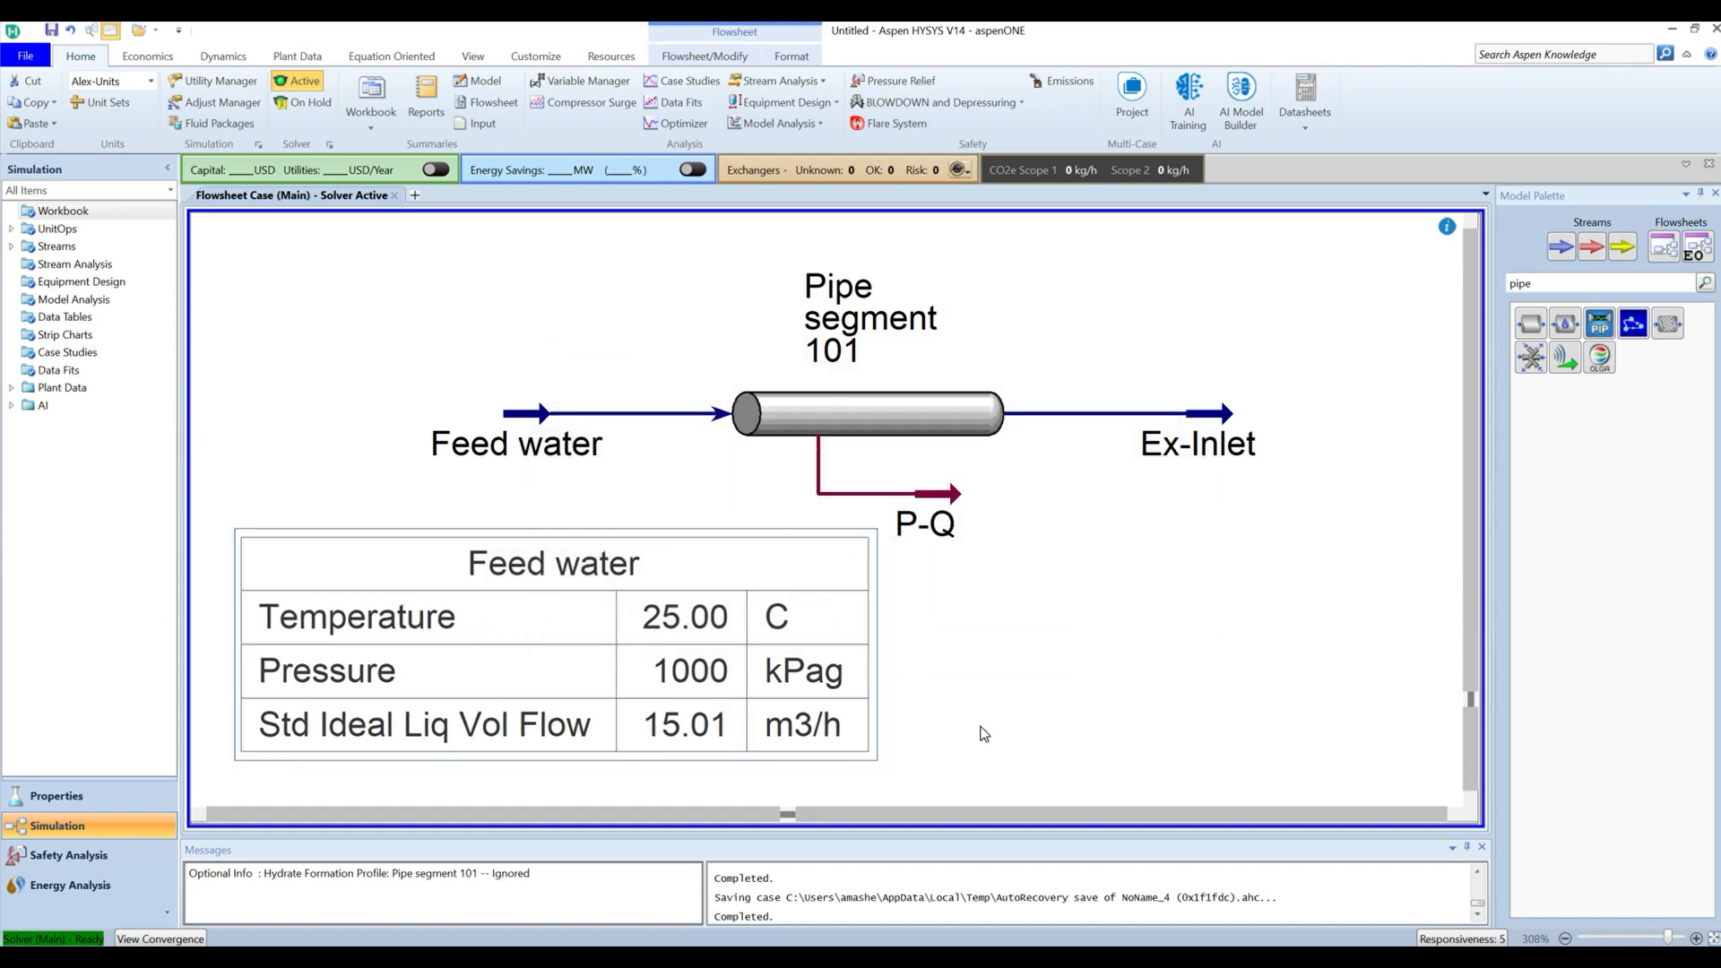
pyautogui.scroll(-5, 968, 614)
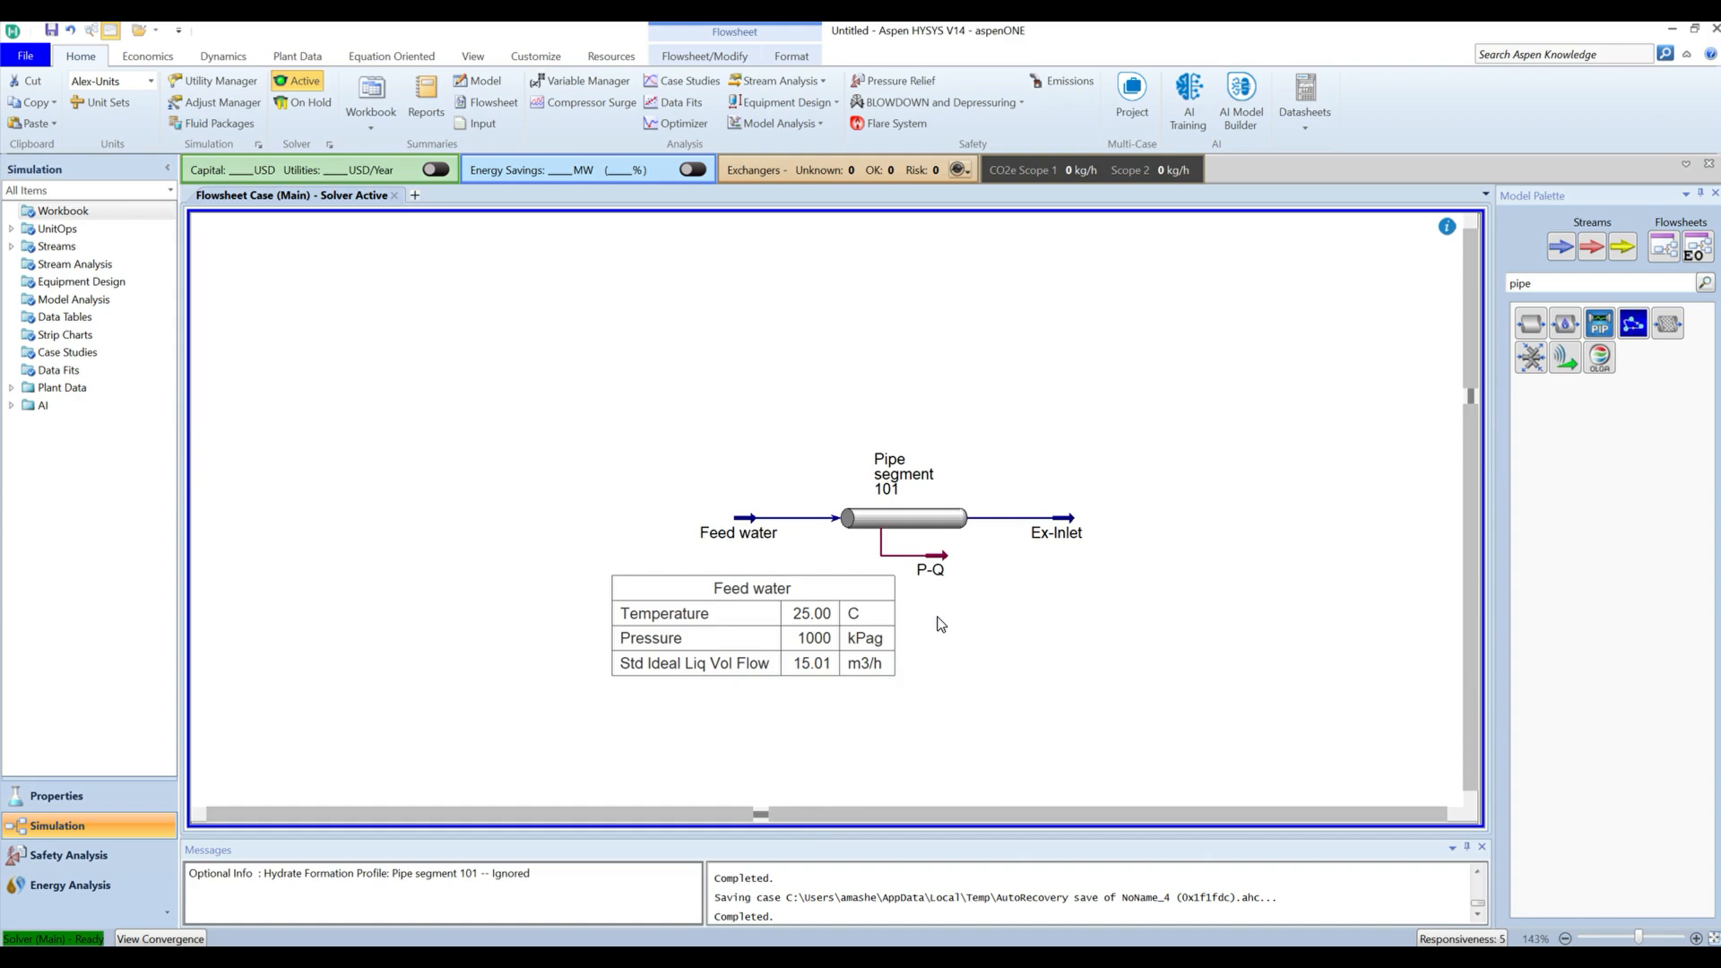
# - Move the Feed water table clear of the pipe segment and shift the Ex-Inlet stream farther away from Pipe segment 101
pyautogui.moveTo(800, 637); pyautogui.dragTo(590, 590)
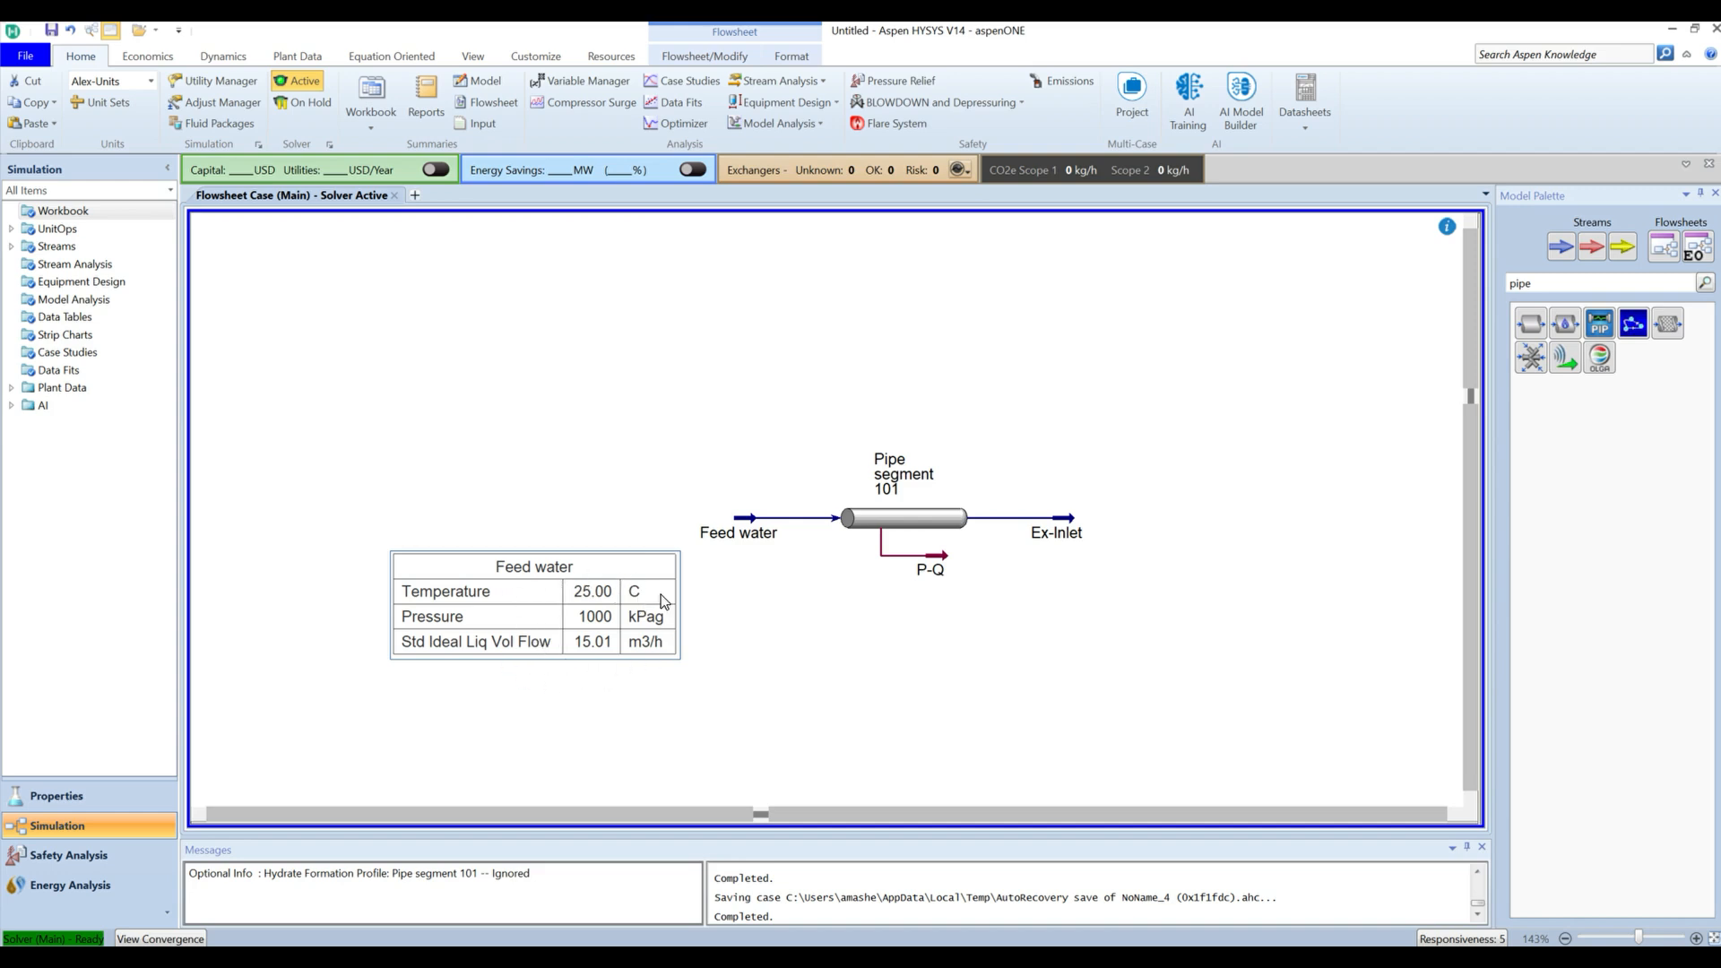
pyautogui.moveTo(1065, 519); pyautogui.dragTo(1109, 519)
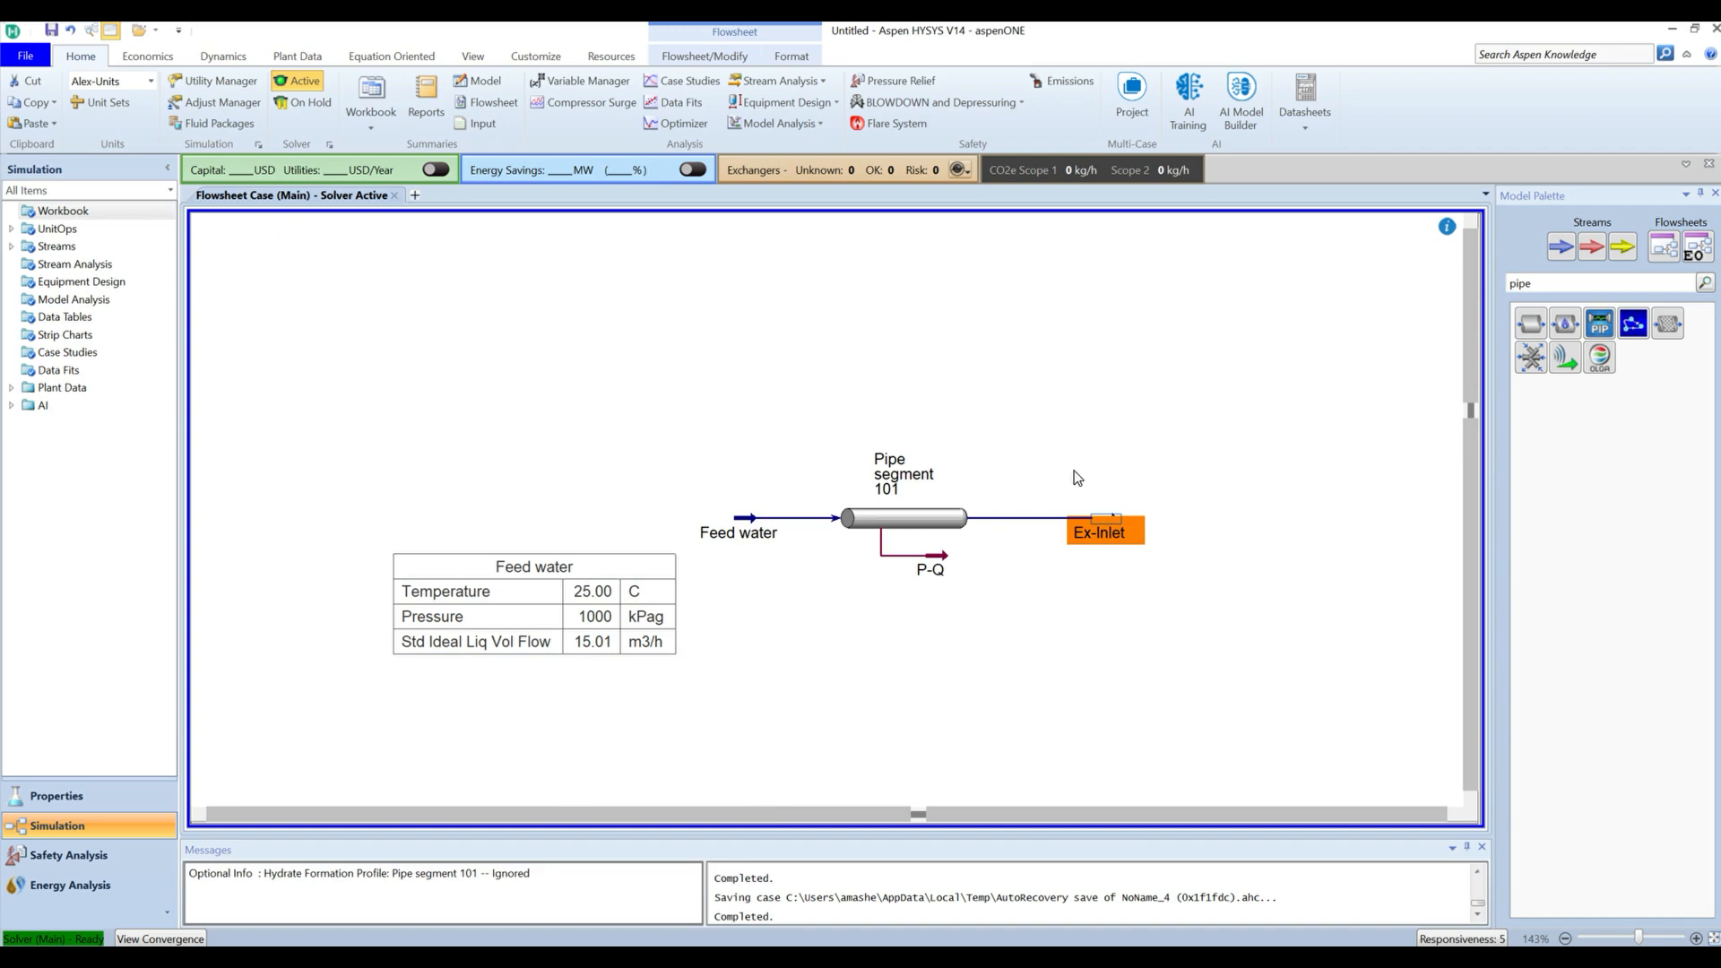
pyautogui.click(1156, 552)
# - Show the property table of the Ex-Inlet stream and place it just below the stream's label
pyautogui.rightClick(1114, 522)
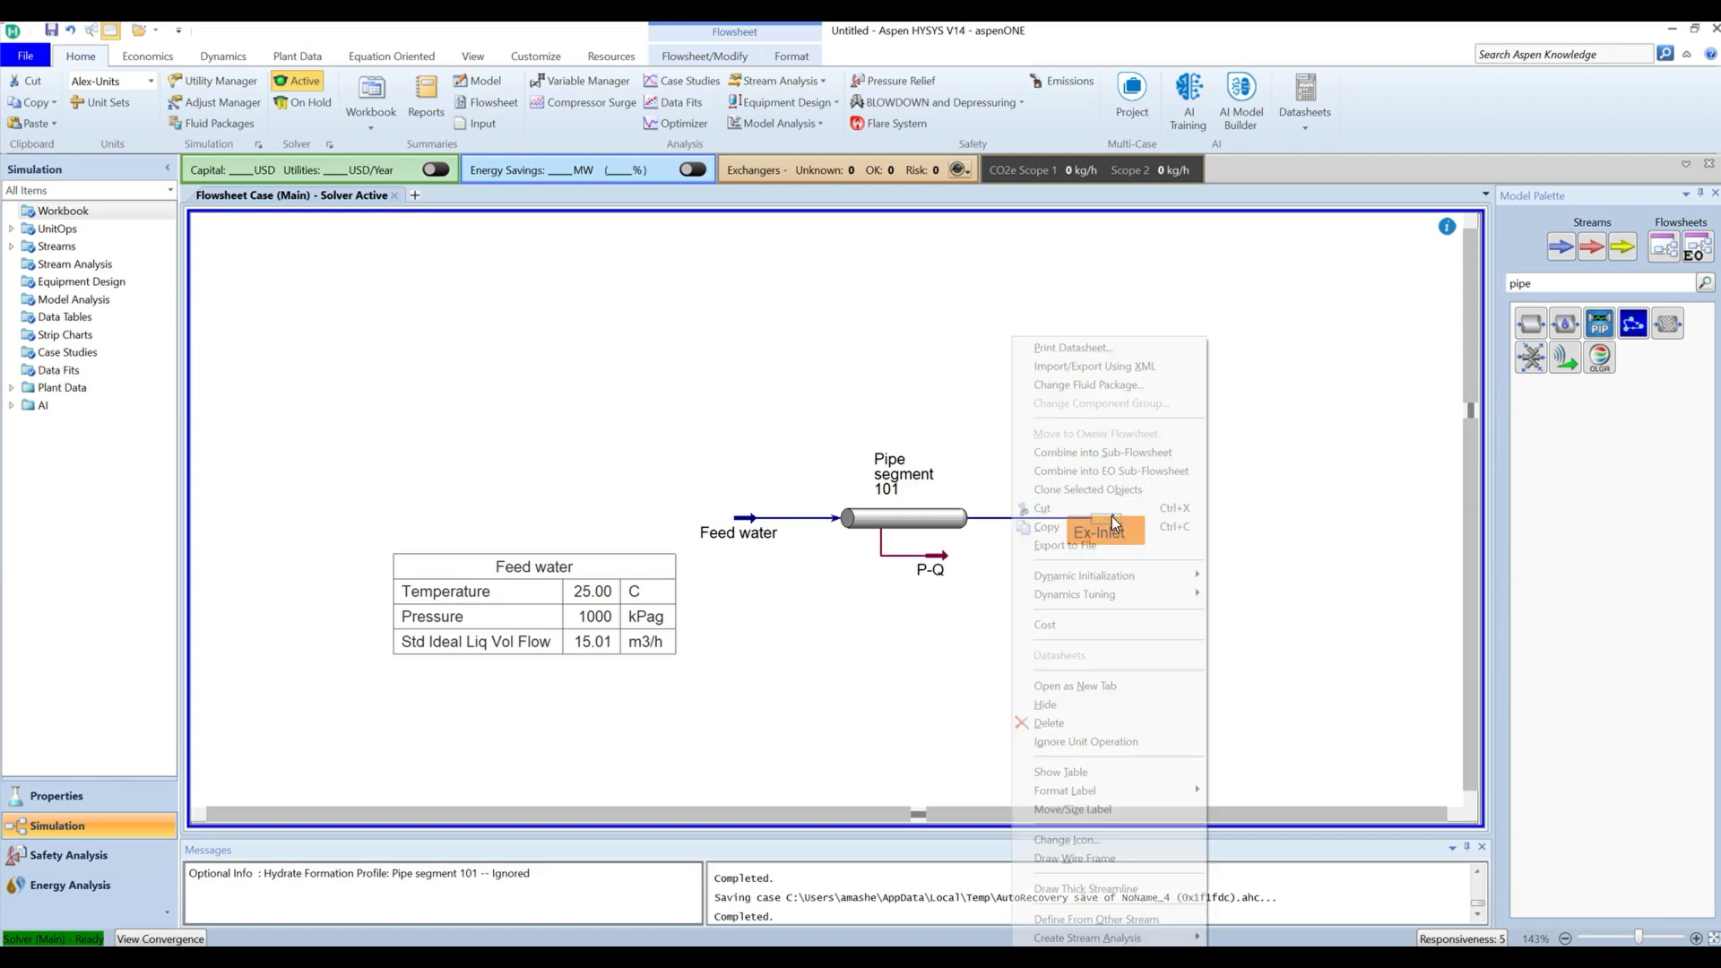
pyautogui.click(1079, 768)
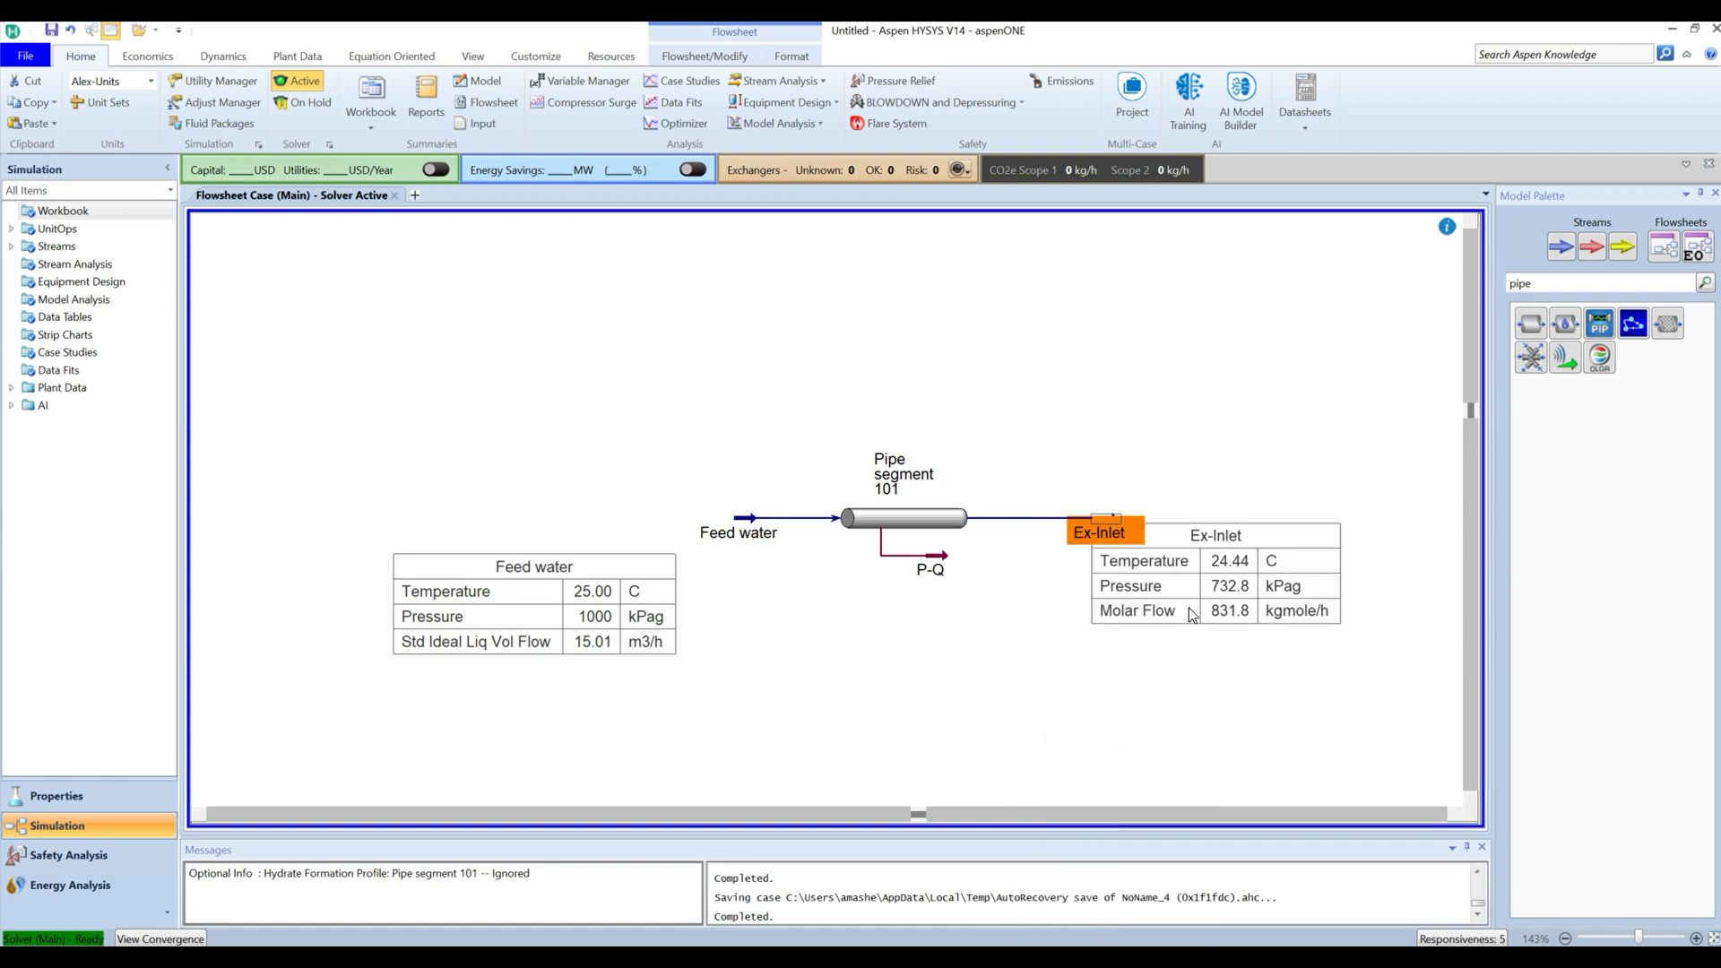
pyautogui.moveTo(1189, 614); pyautogui.dragTo(1195, 652)
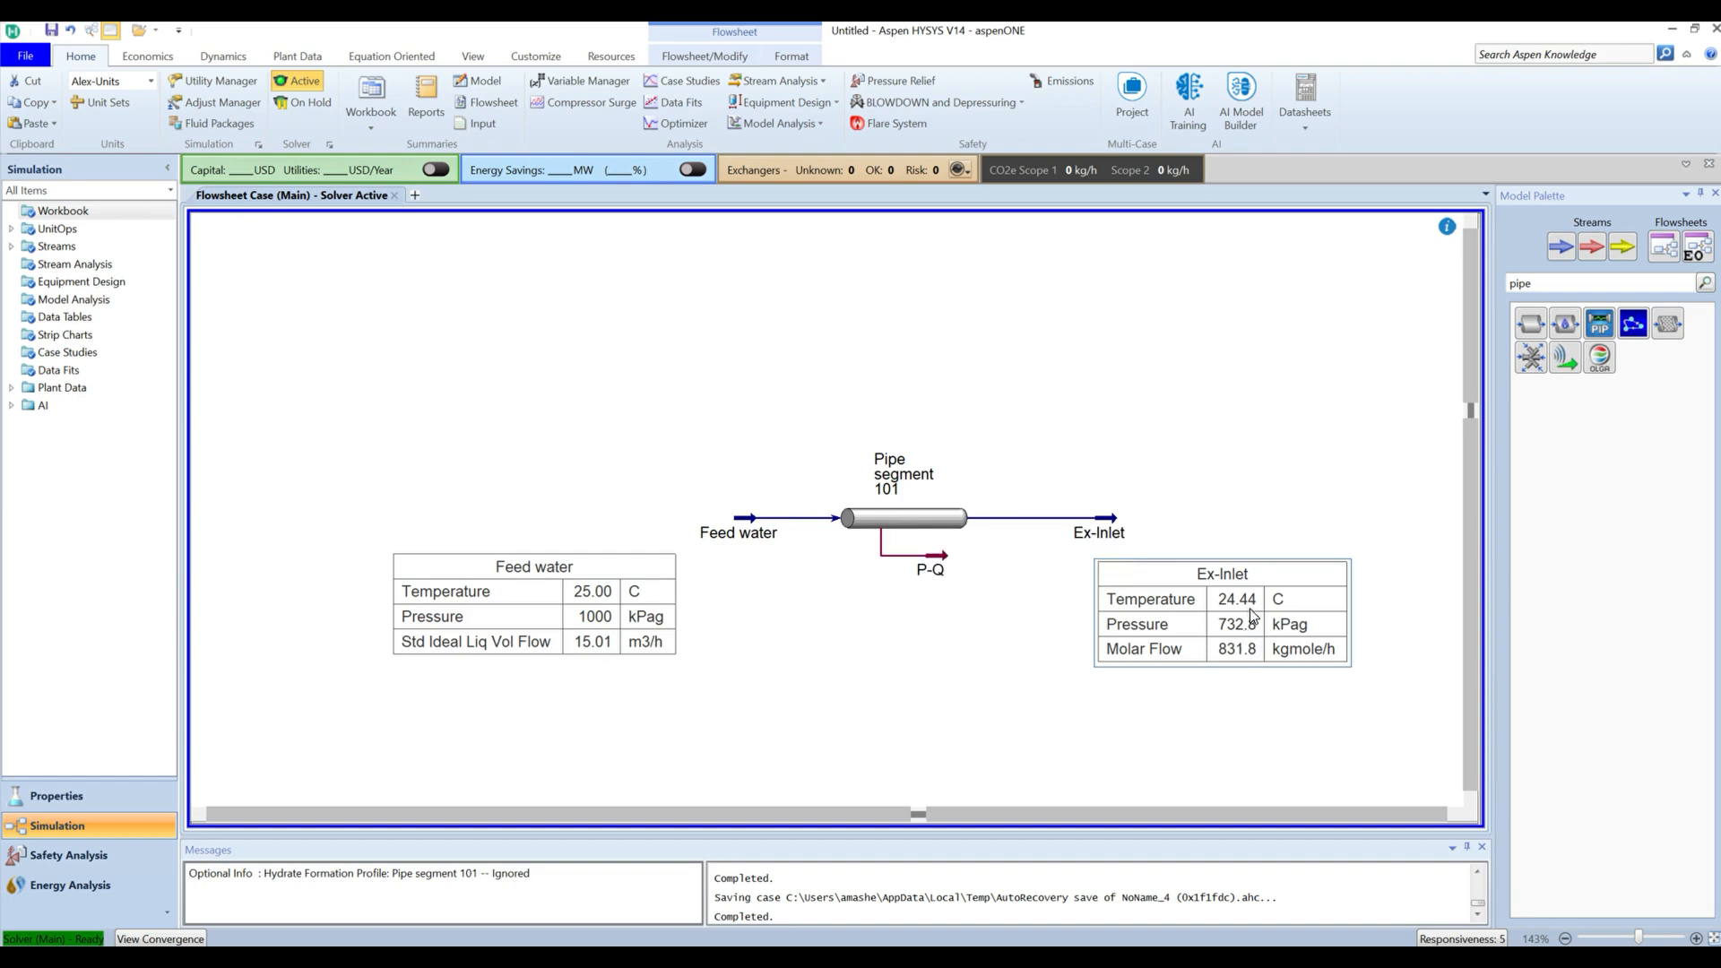
# - Remove the Molar Flow variable from the Ex-Inlet table
pyautogui.doubleClick(1232, 638)
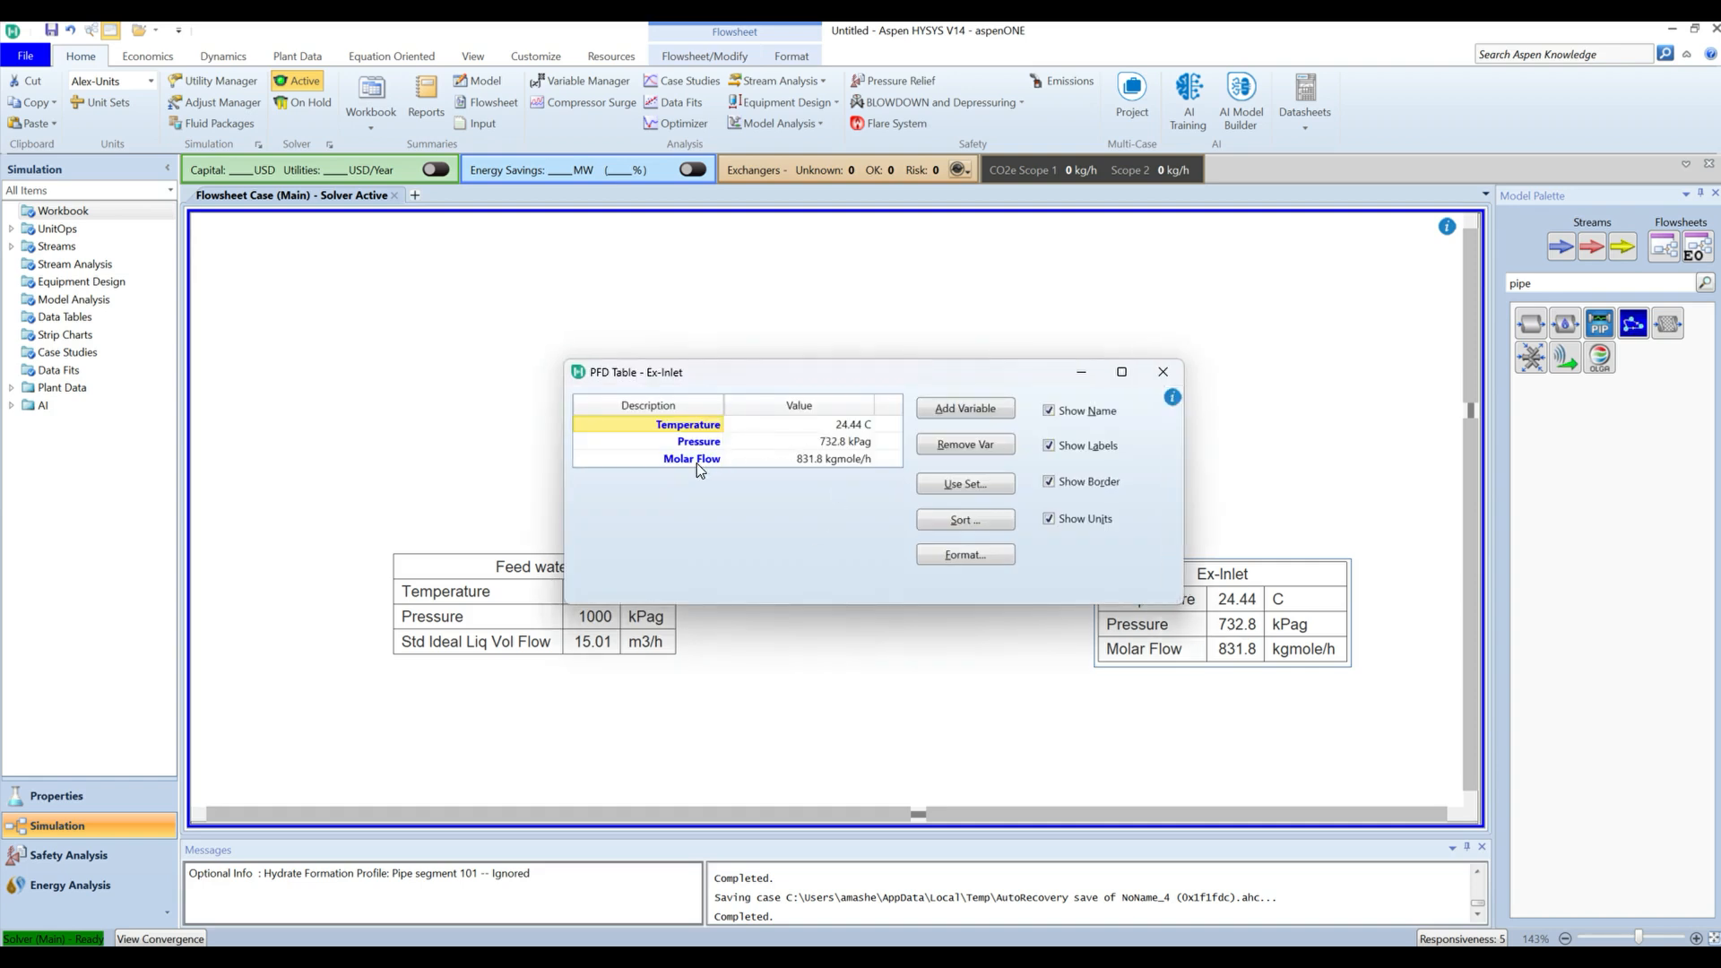
pyautogui.click(696, 463)
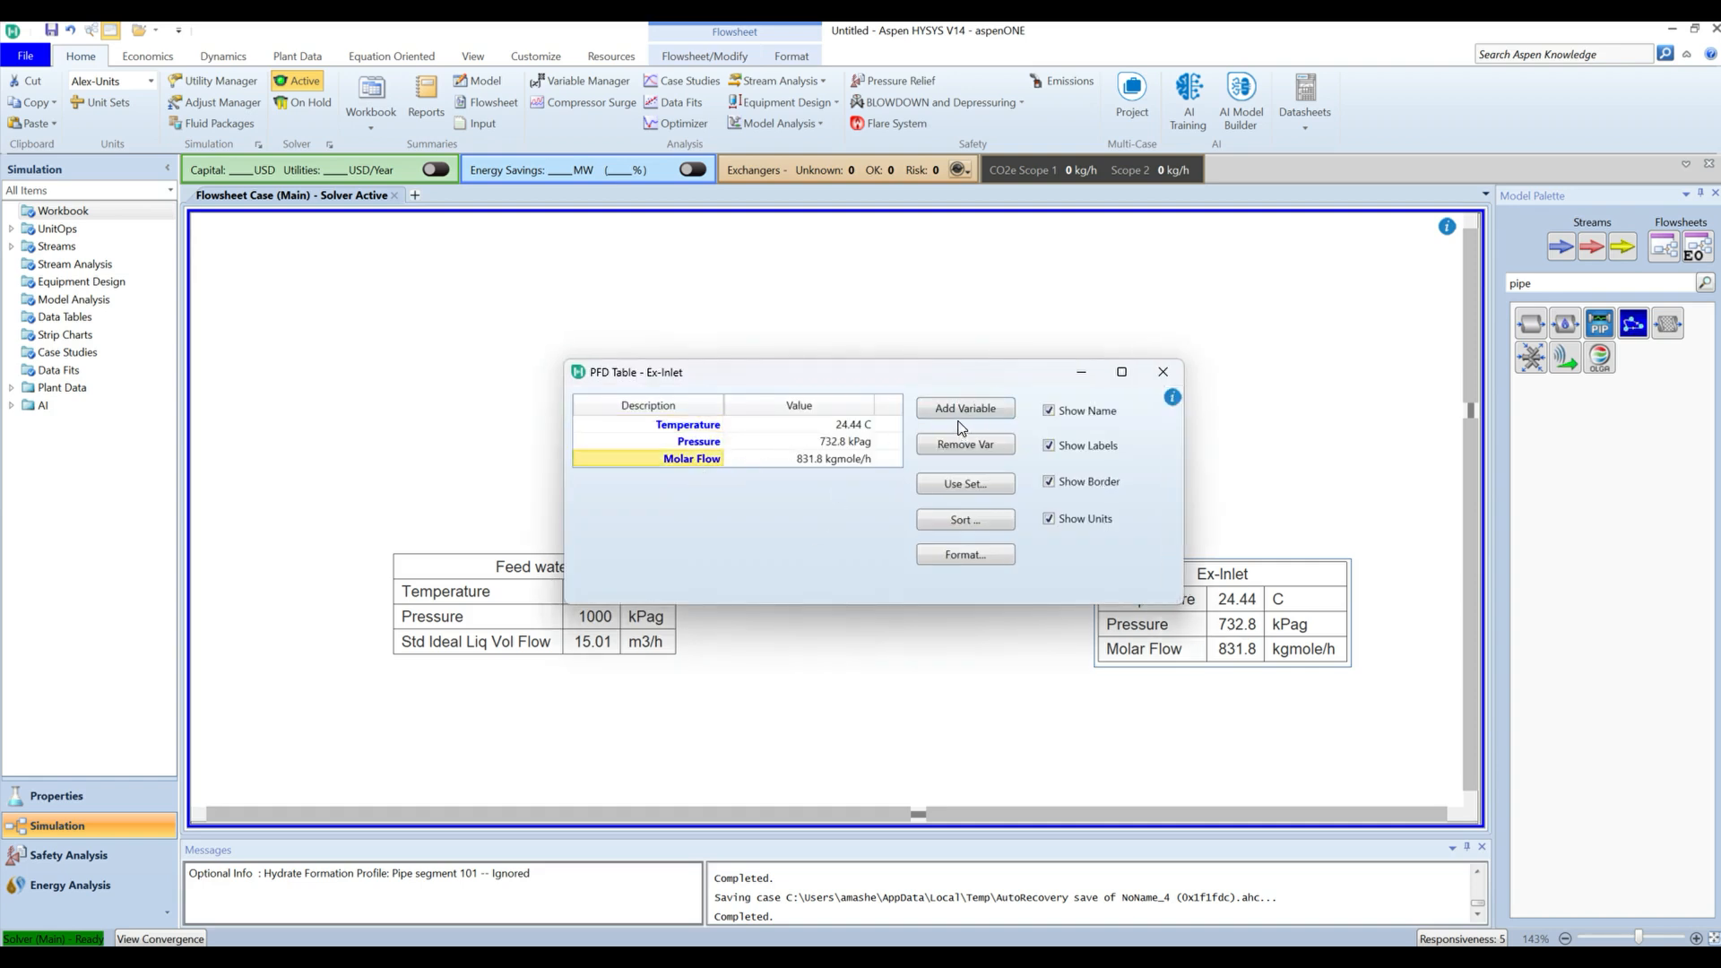
pyautogui.click(963, 450)
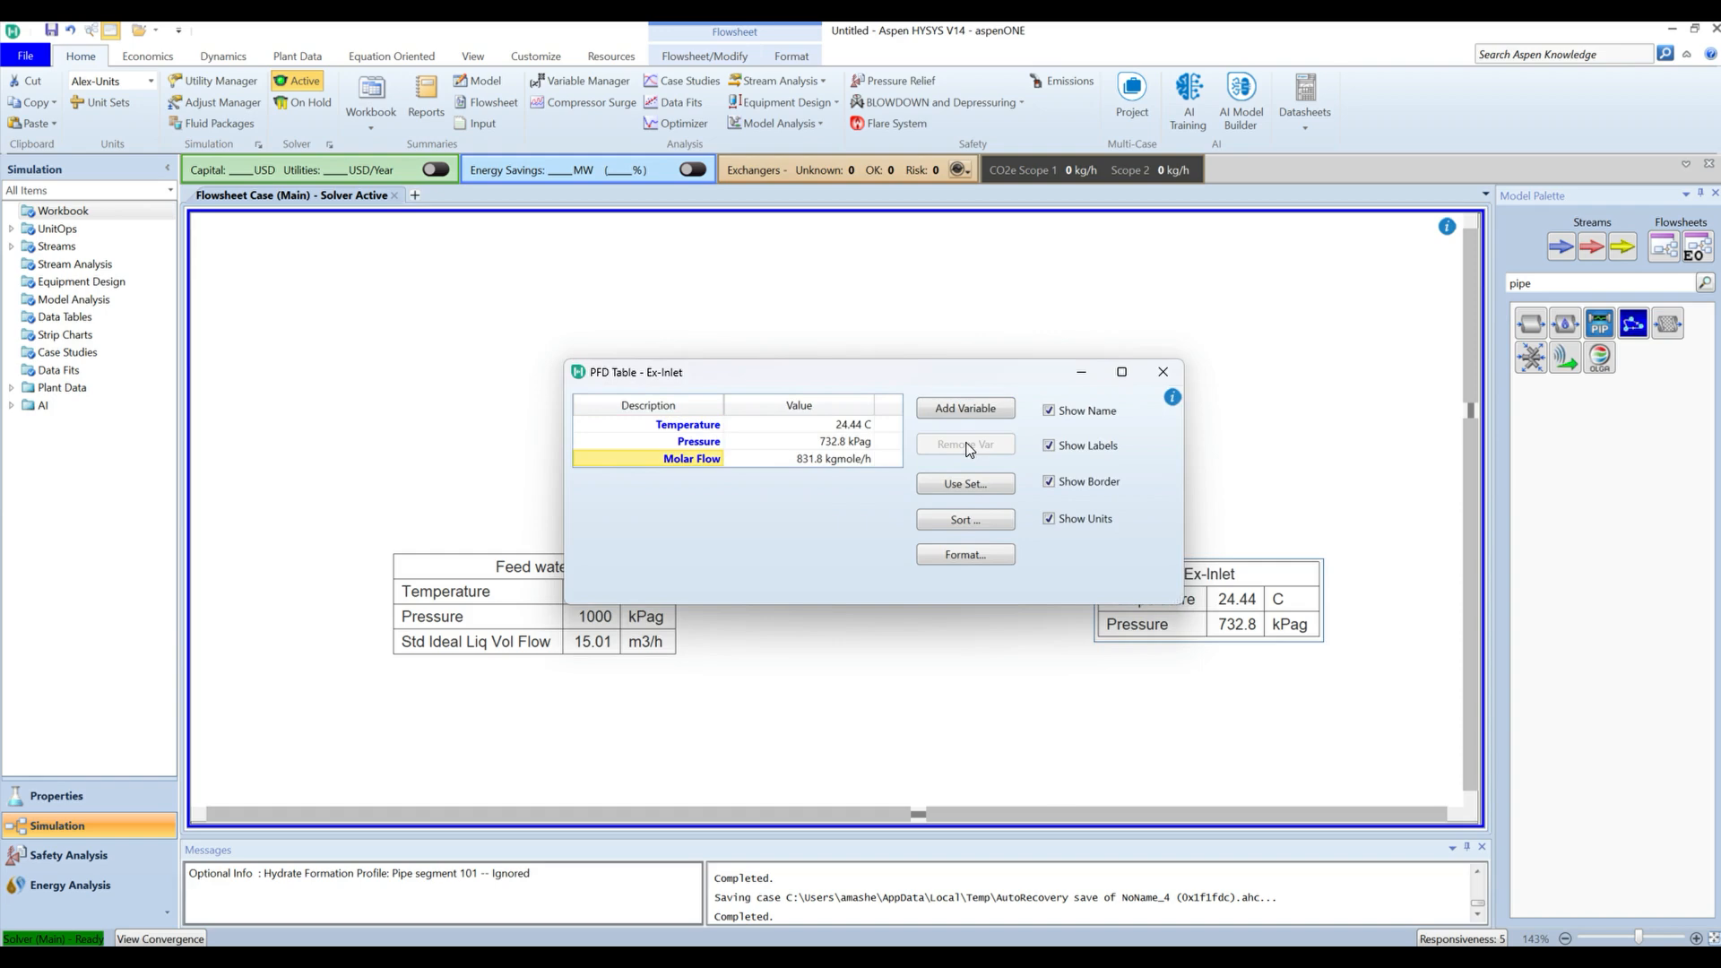
# - Add the Std Ideal Liq Vol Flow variable to the Ex-Inlet table and shift the table slightly outward from the pipe segment
pyautogui.click(966, 407)
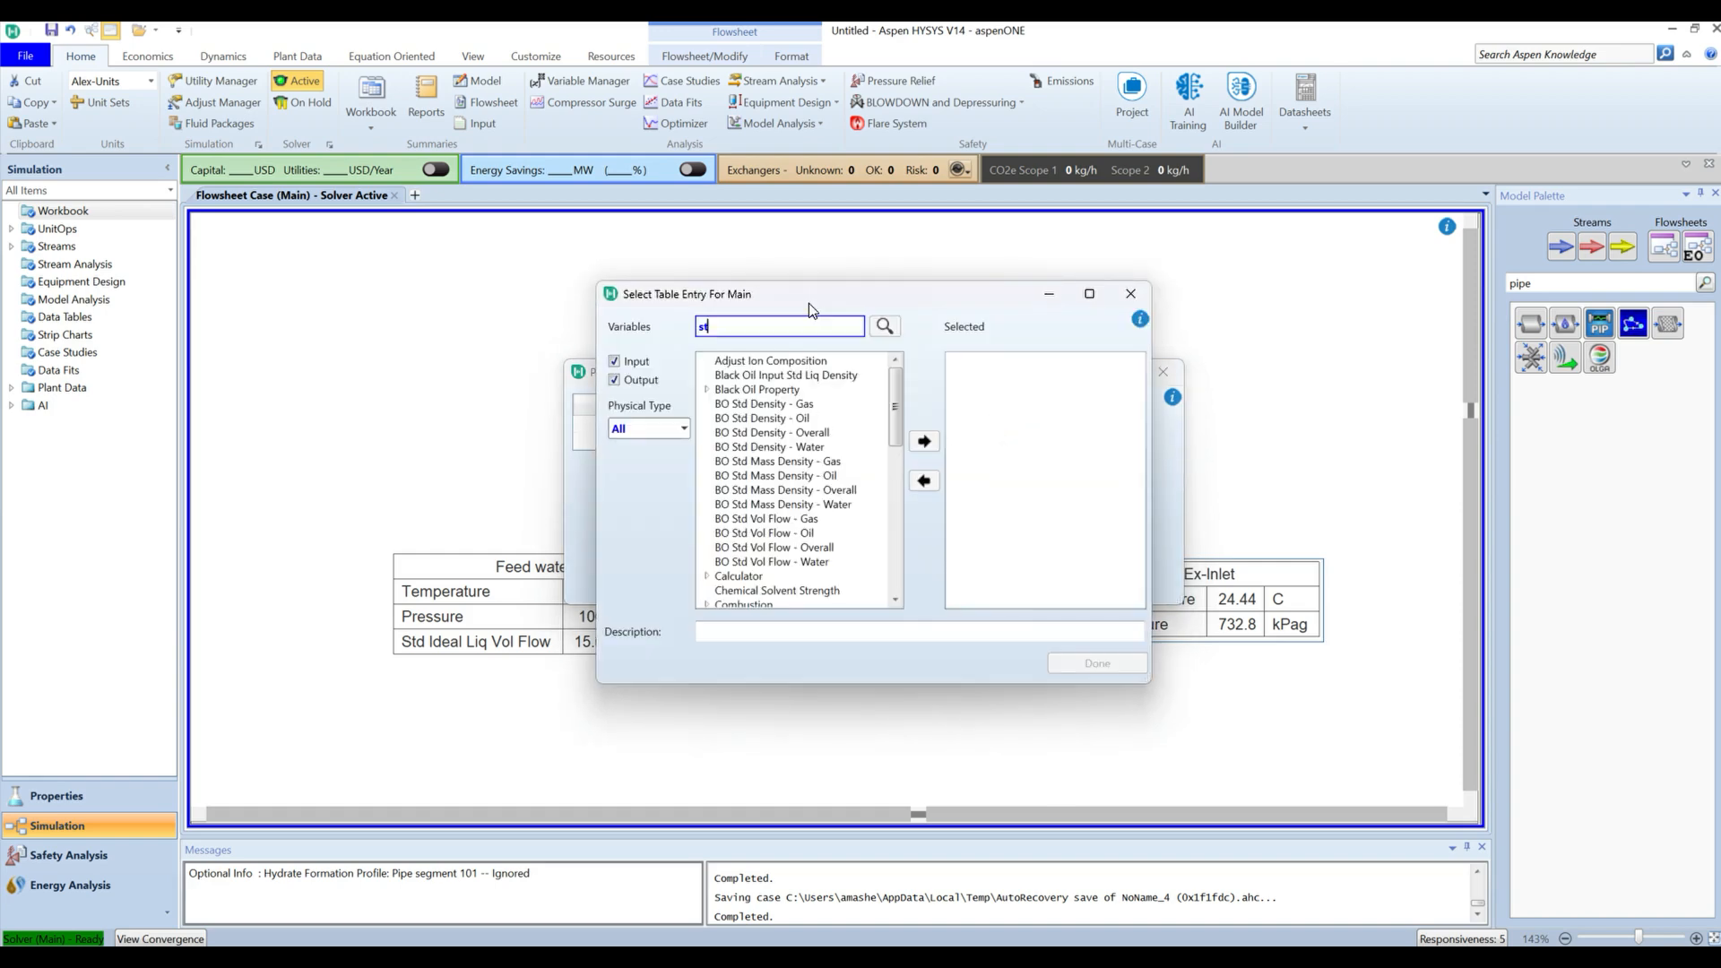
pyautogui.write('std ide')
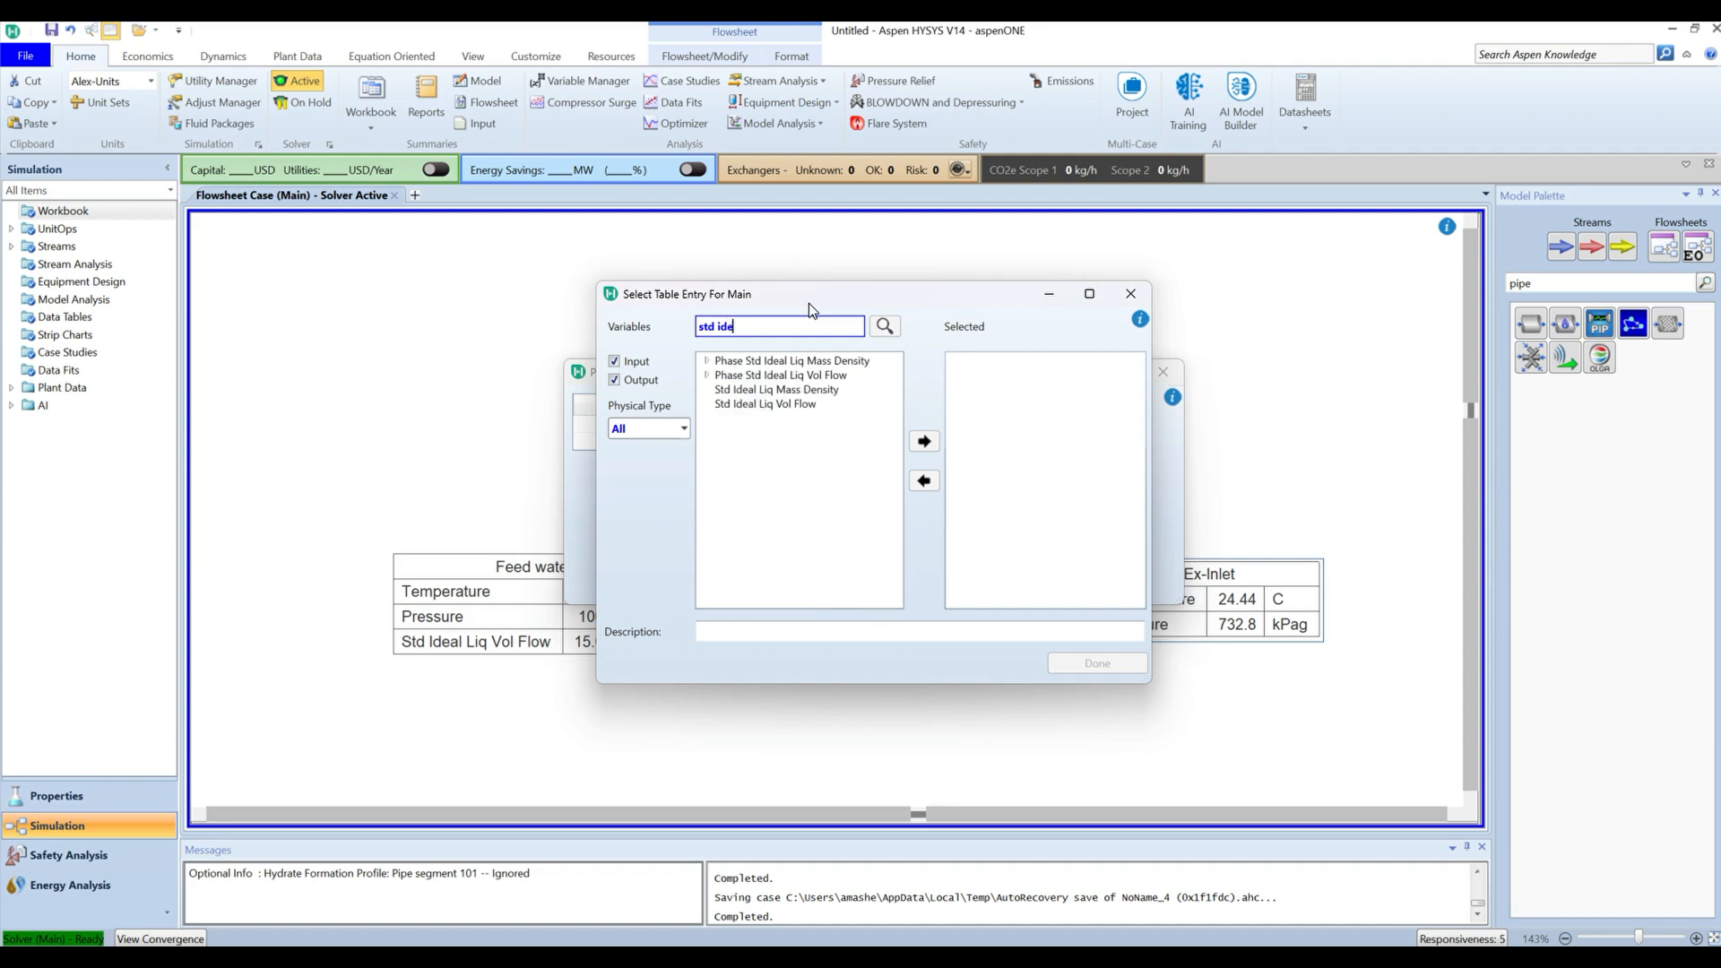
pyautogui.click(766, 403)
pyautogui.click(925, 440)
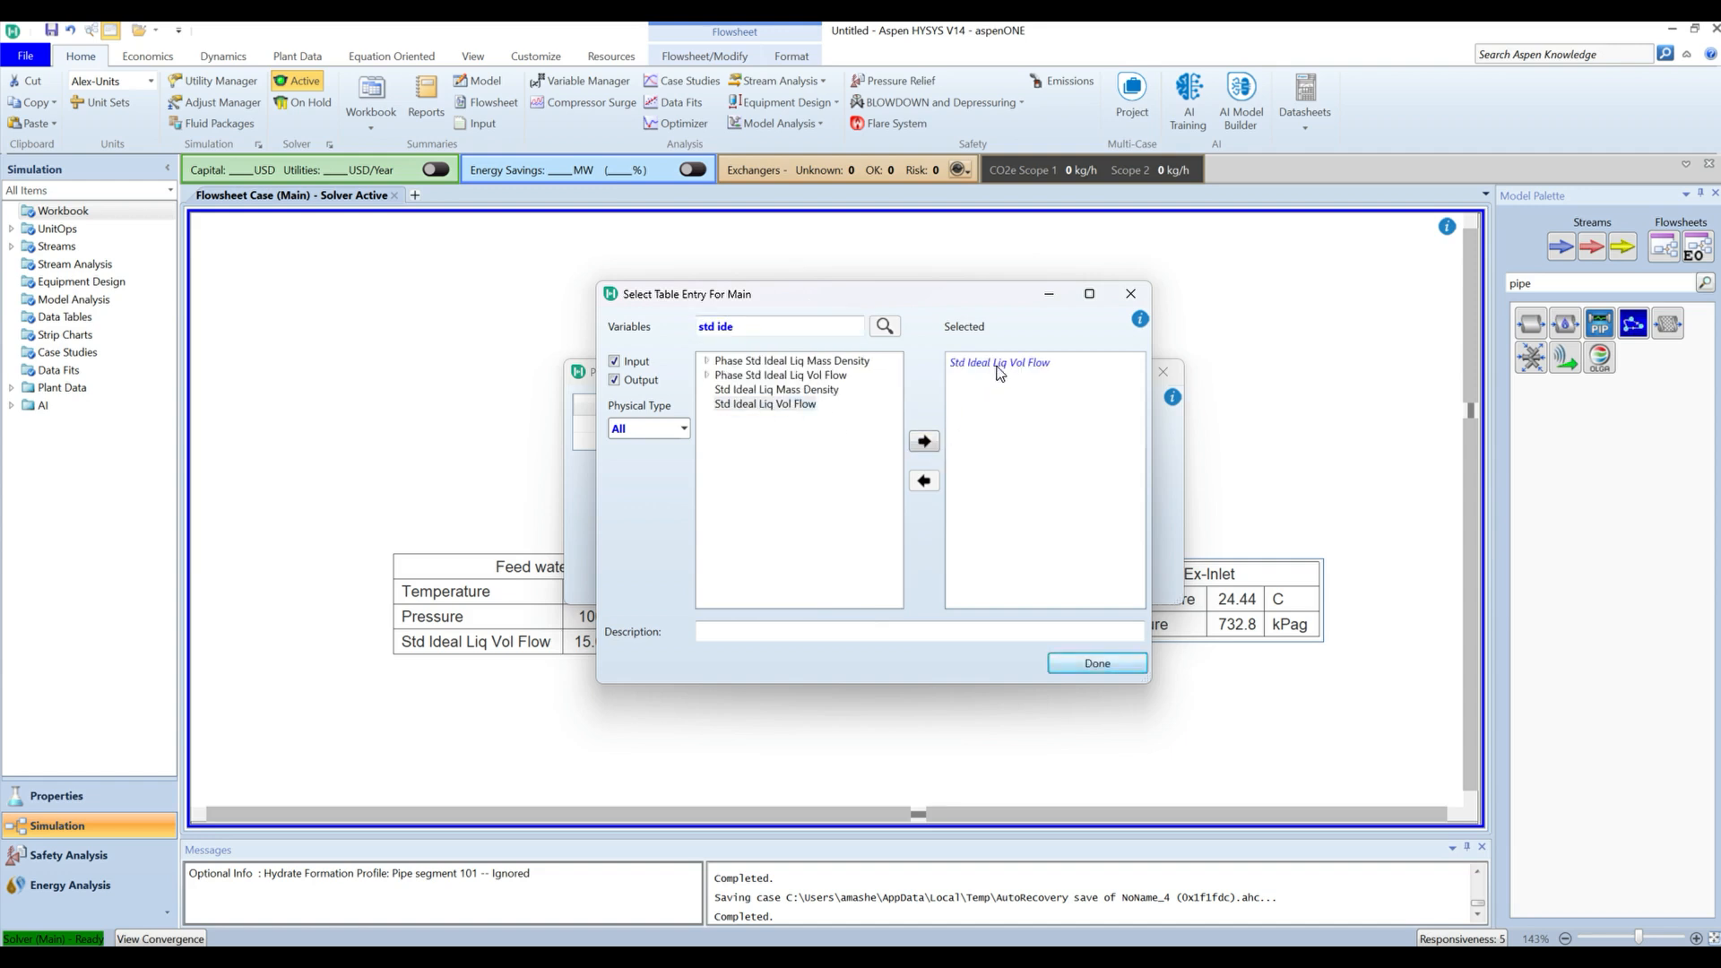
pyautogui.click(1101, 663)
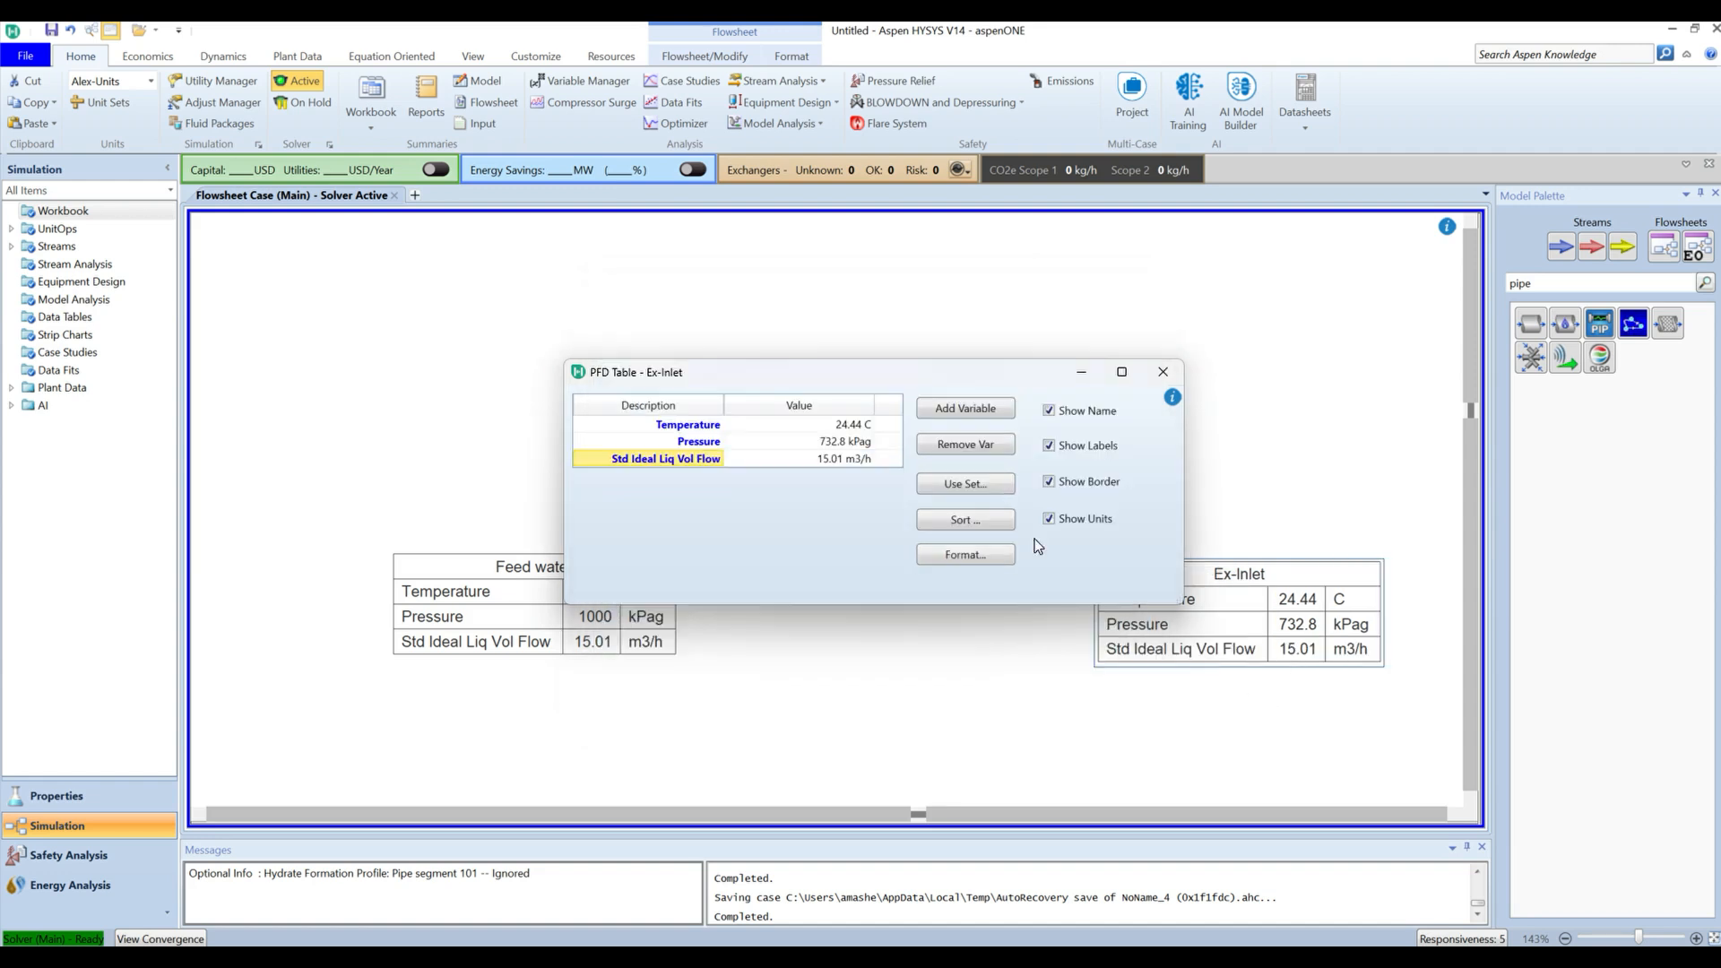
pyautogui.click(1163, 371)
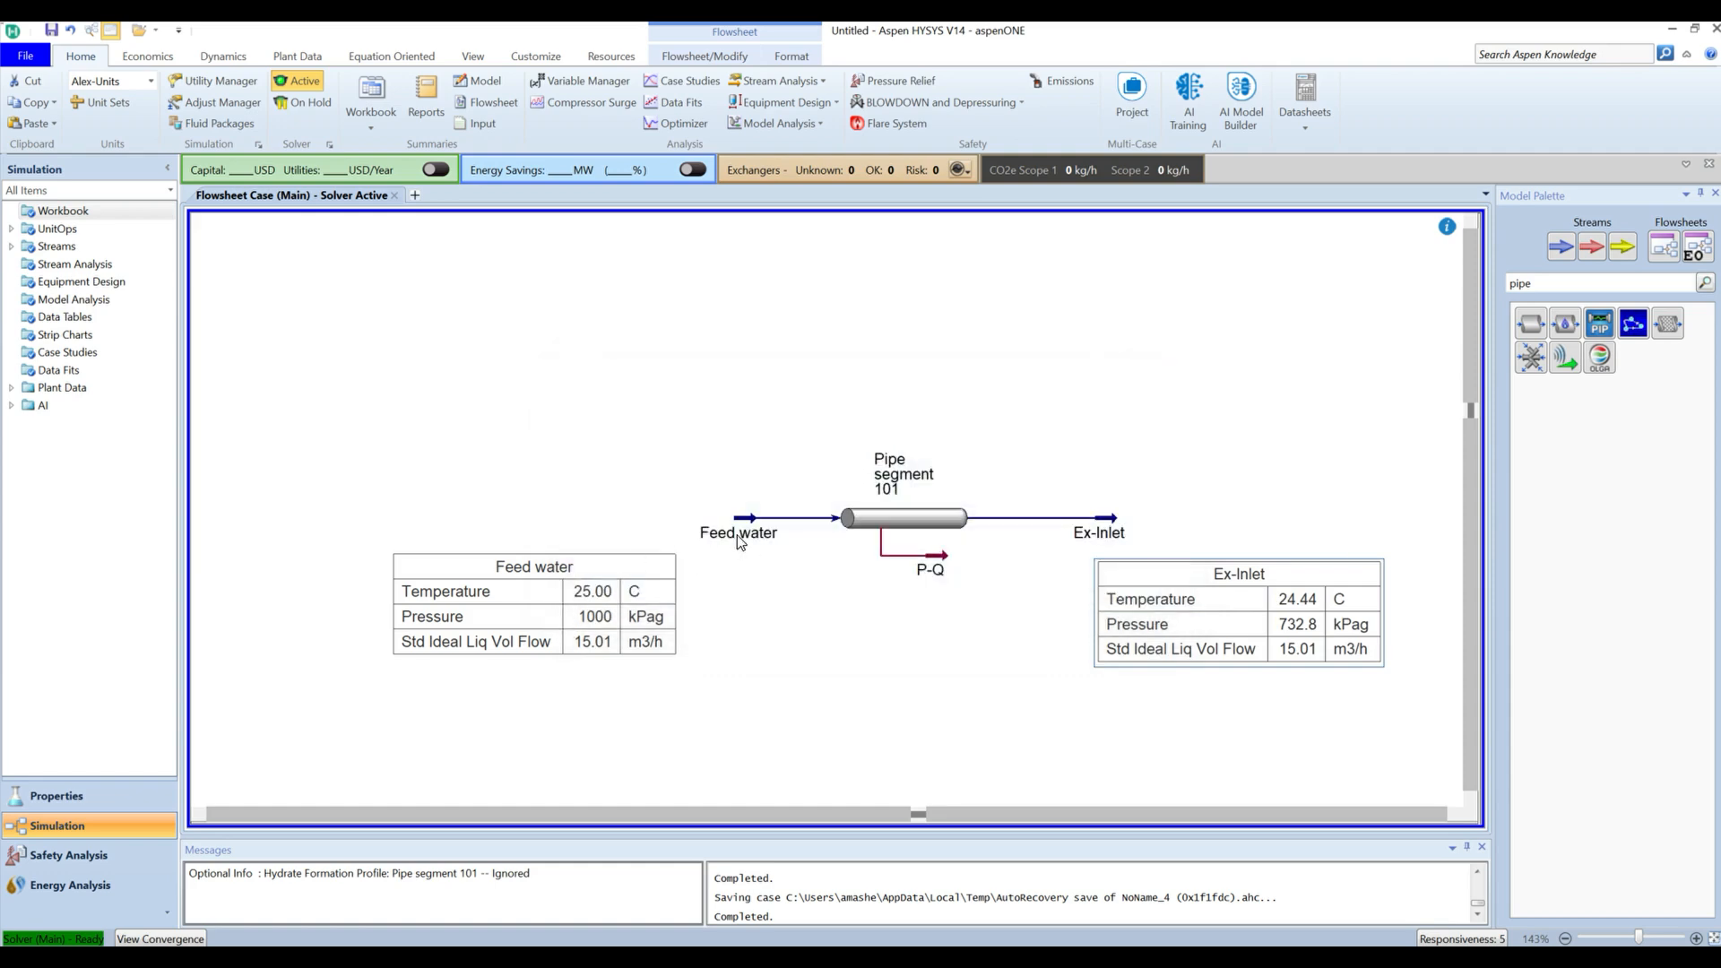
pyautogui.moveTo(1084, 539)
pyautogui.moveTo(1243, 639); pyautogui.dragTo(1255, 639)
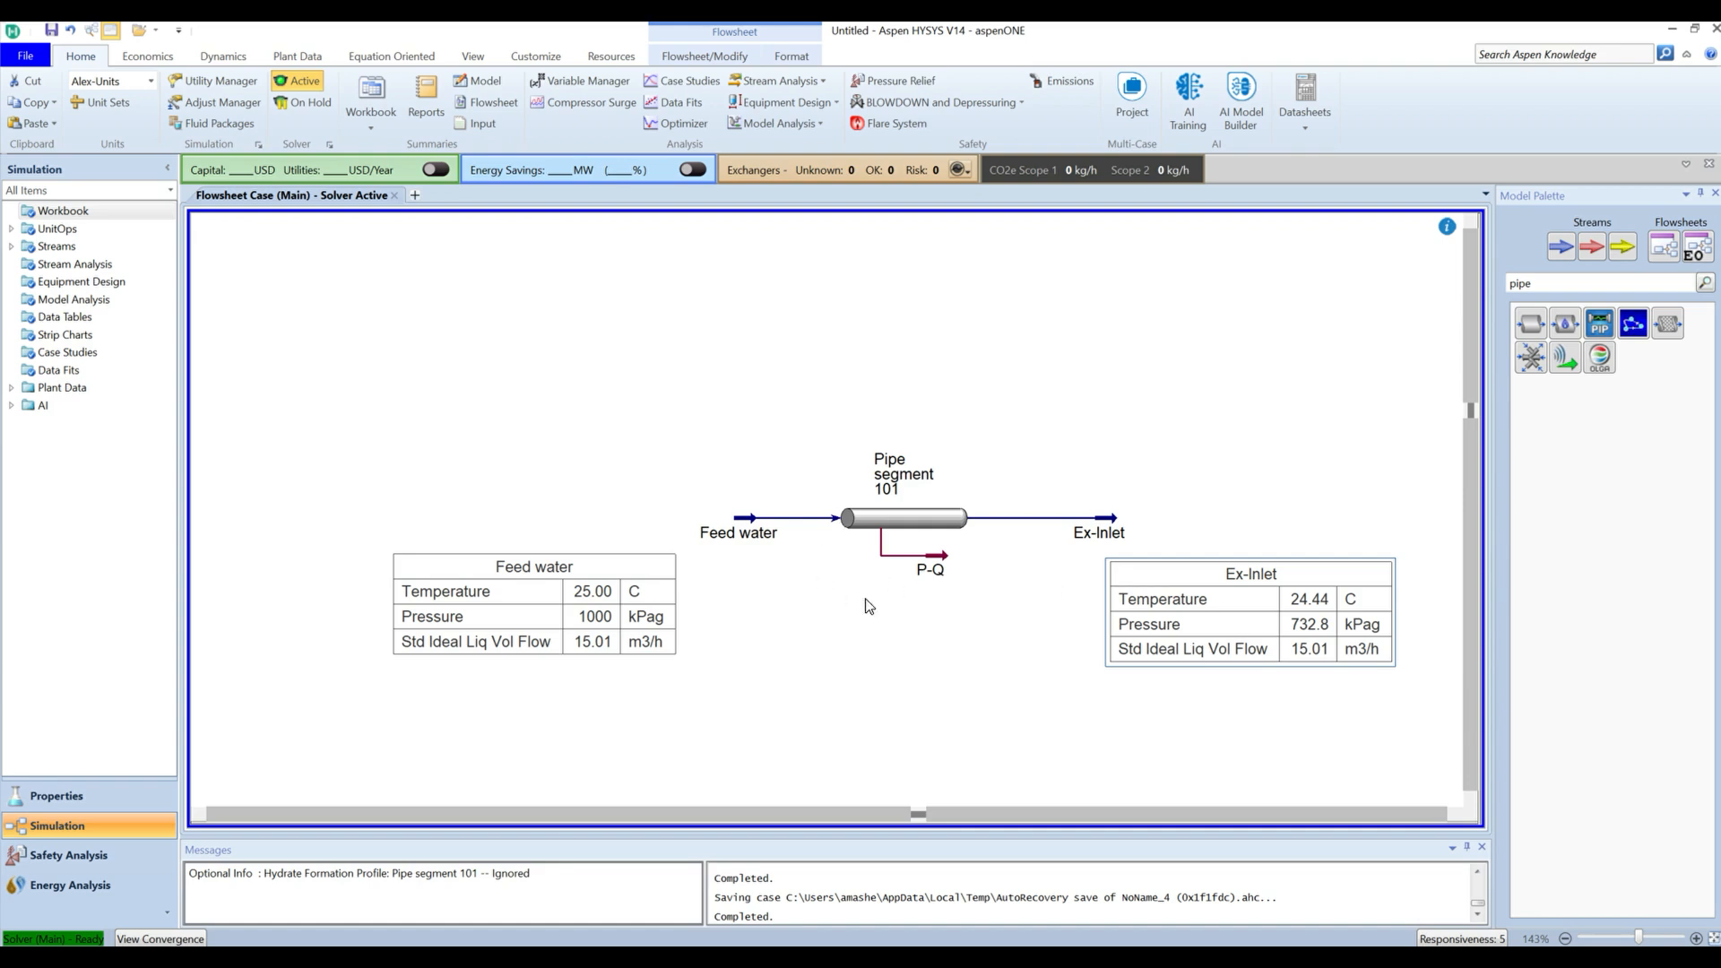
# - Check the temperature change, overall pressure drop and heat loss summary of Pipe segment 101 on the flowsheet
pyautogui.moveTo(908, 524)
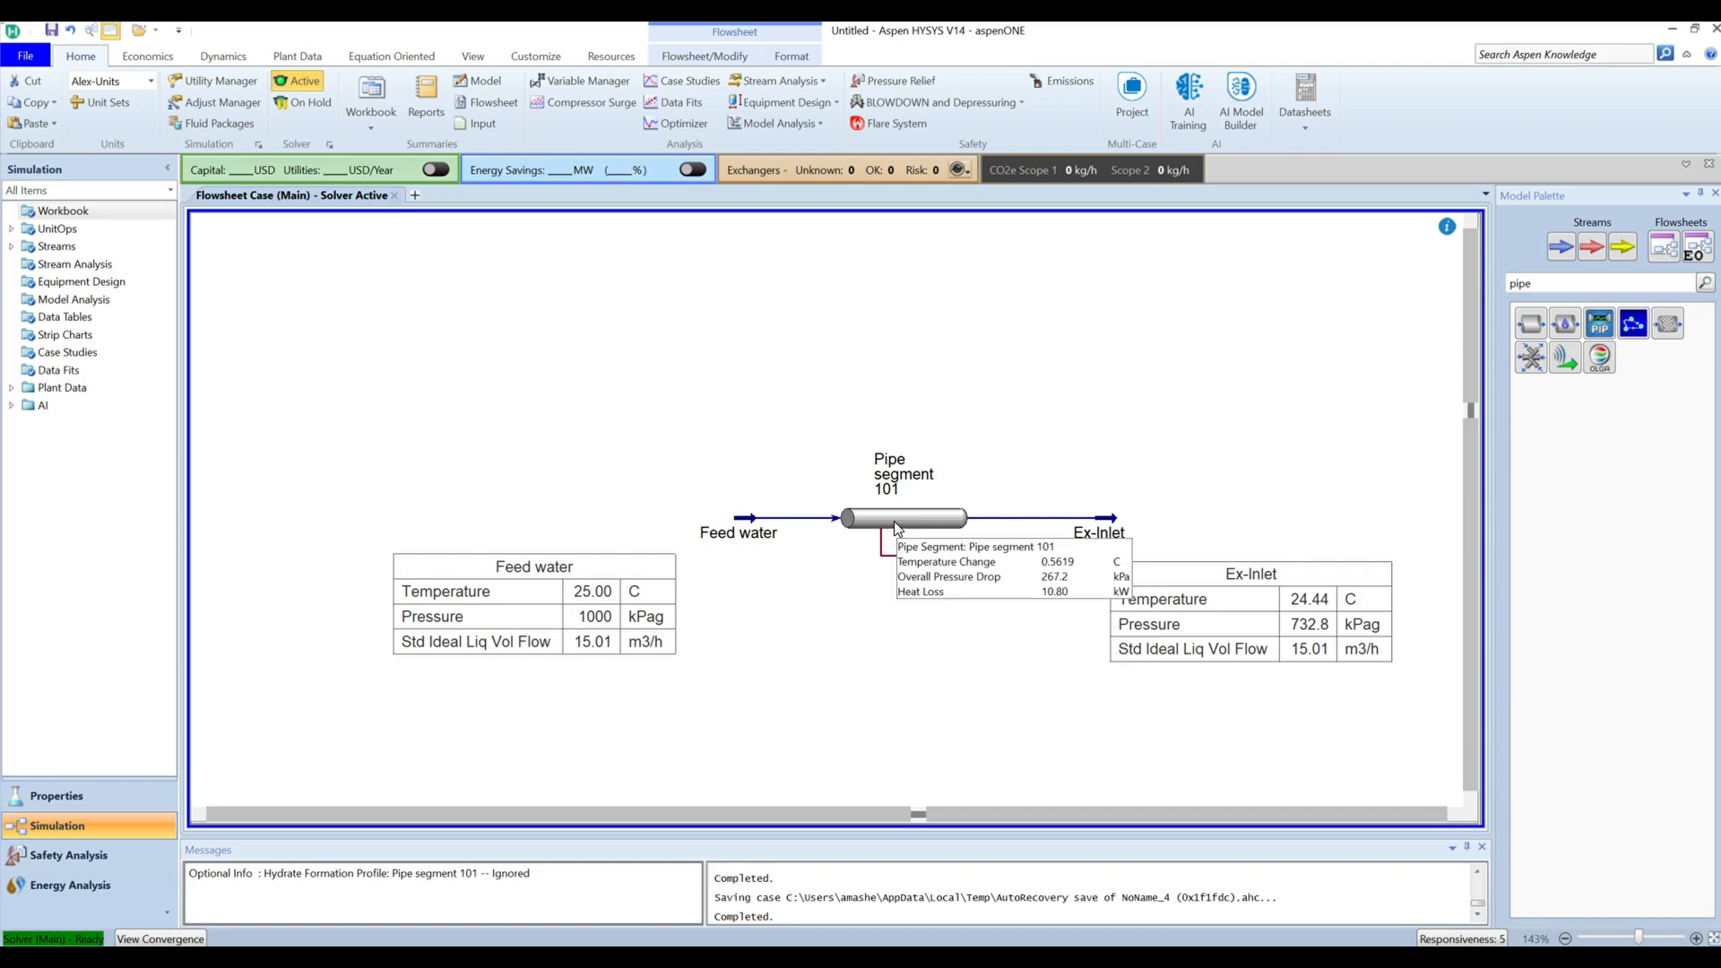
pyautogui.click(897, 527)
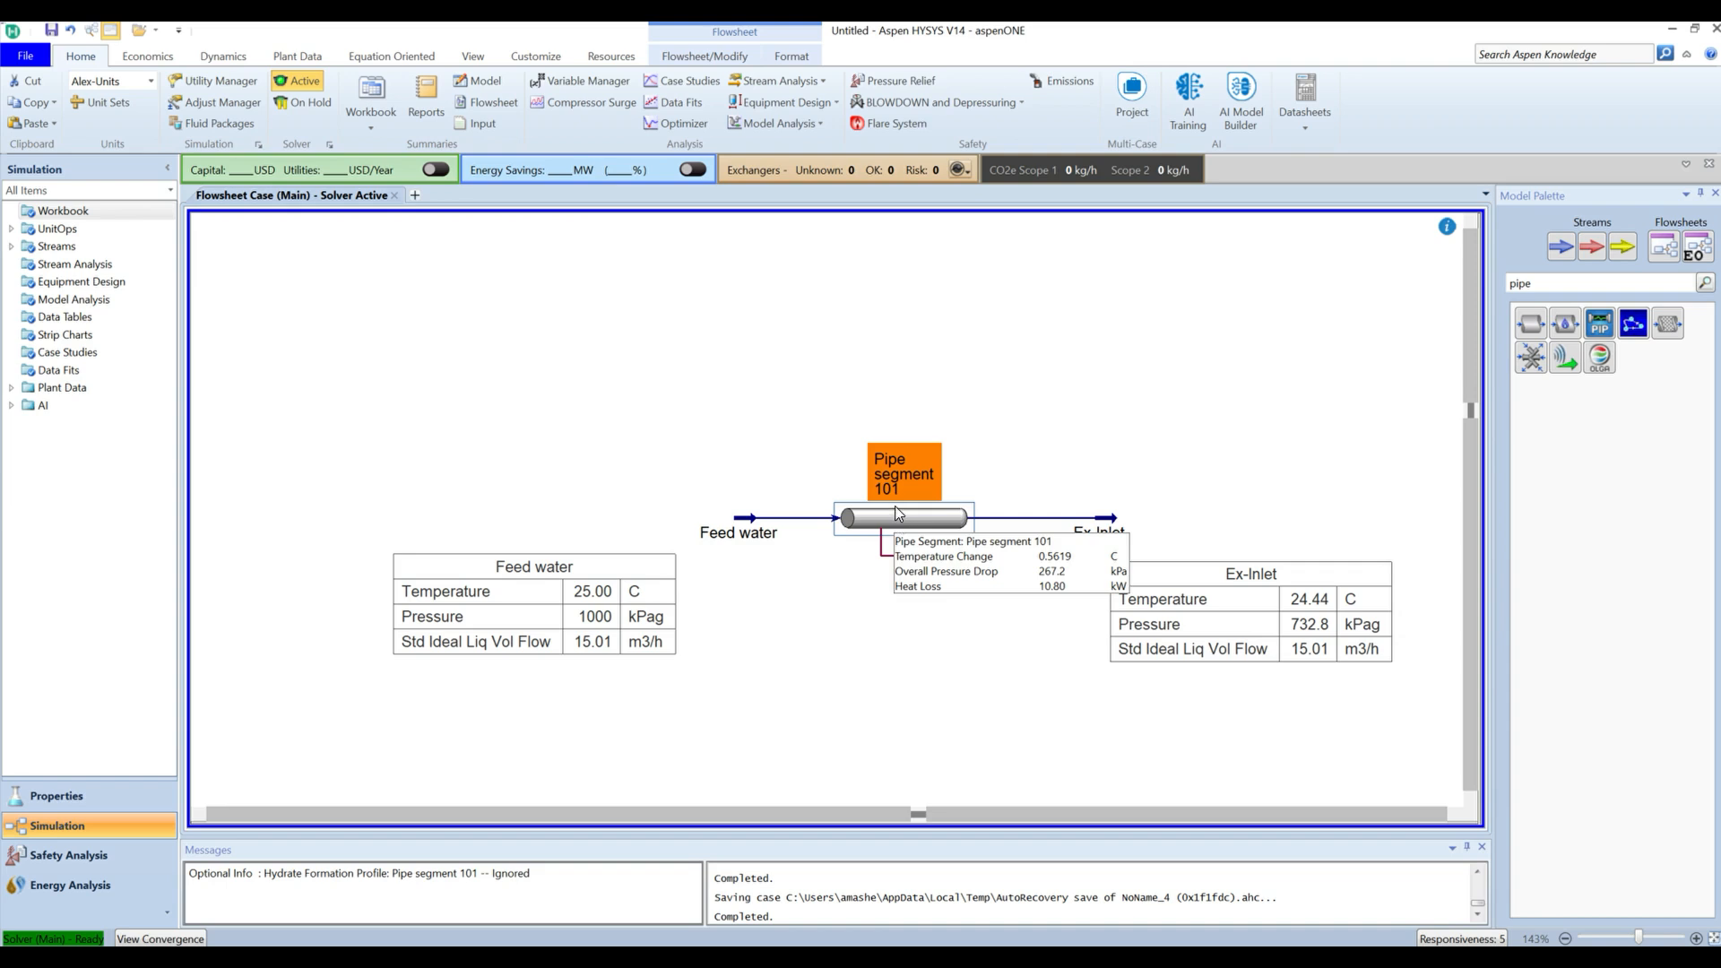
pyautogui.click(1016, 437)
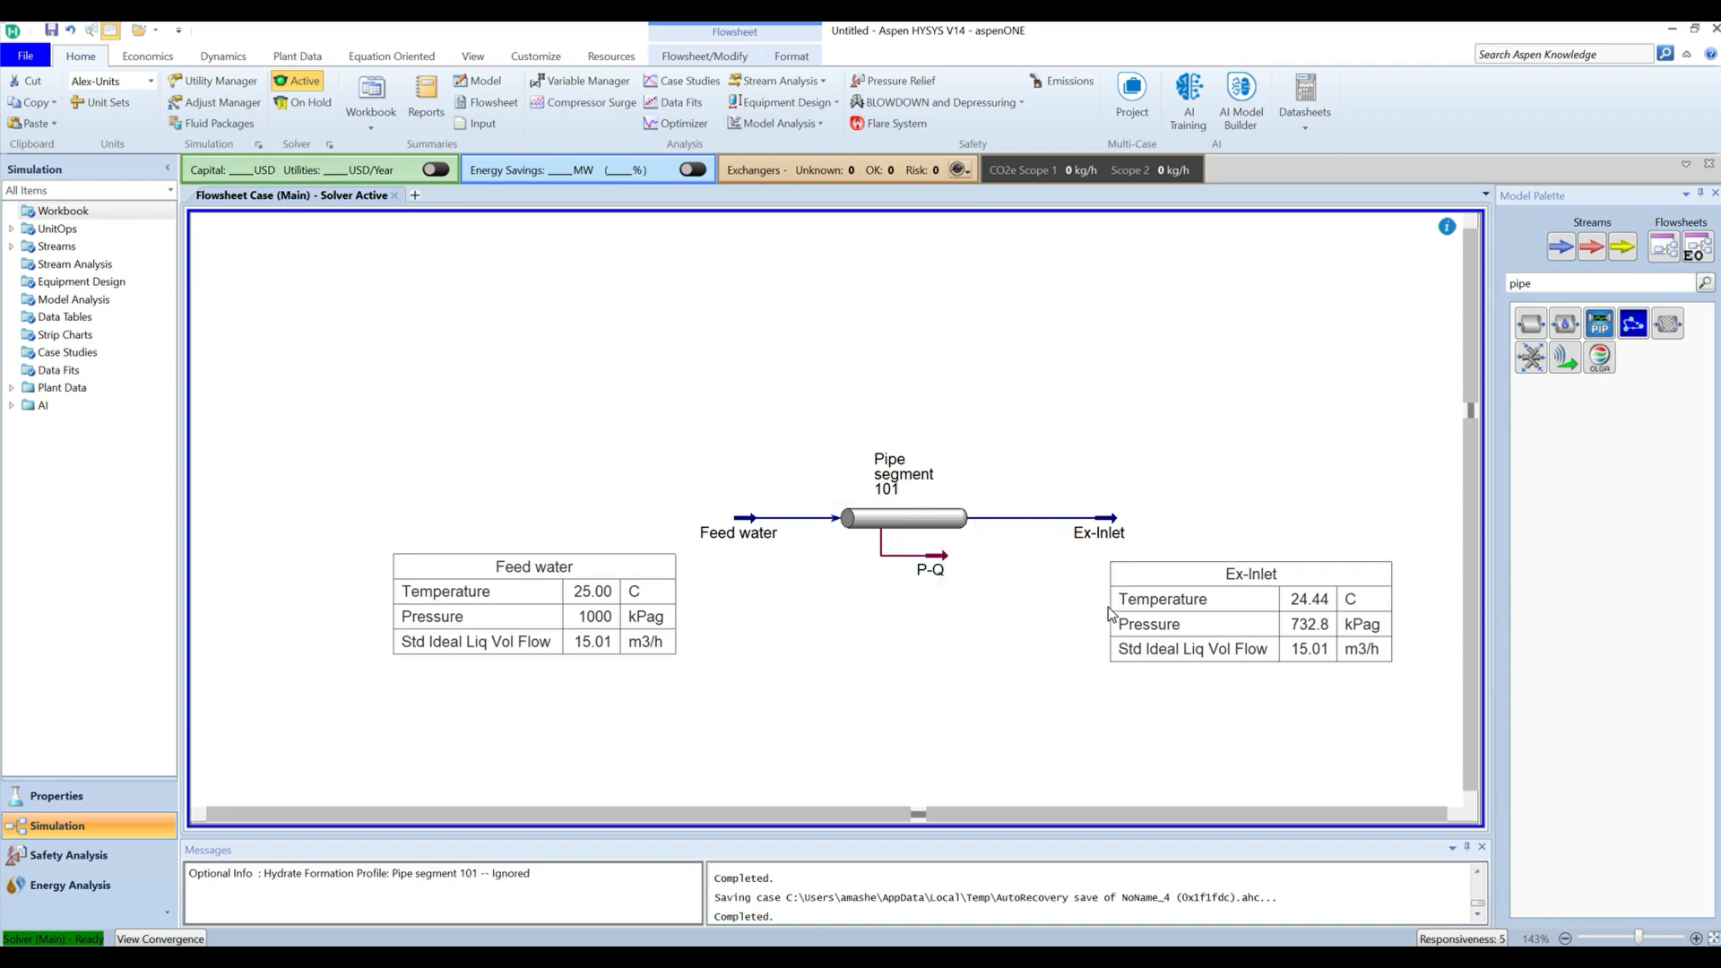
pyautogui.moveTo(910, 528)
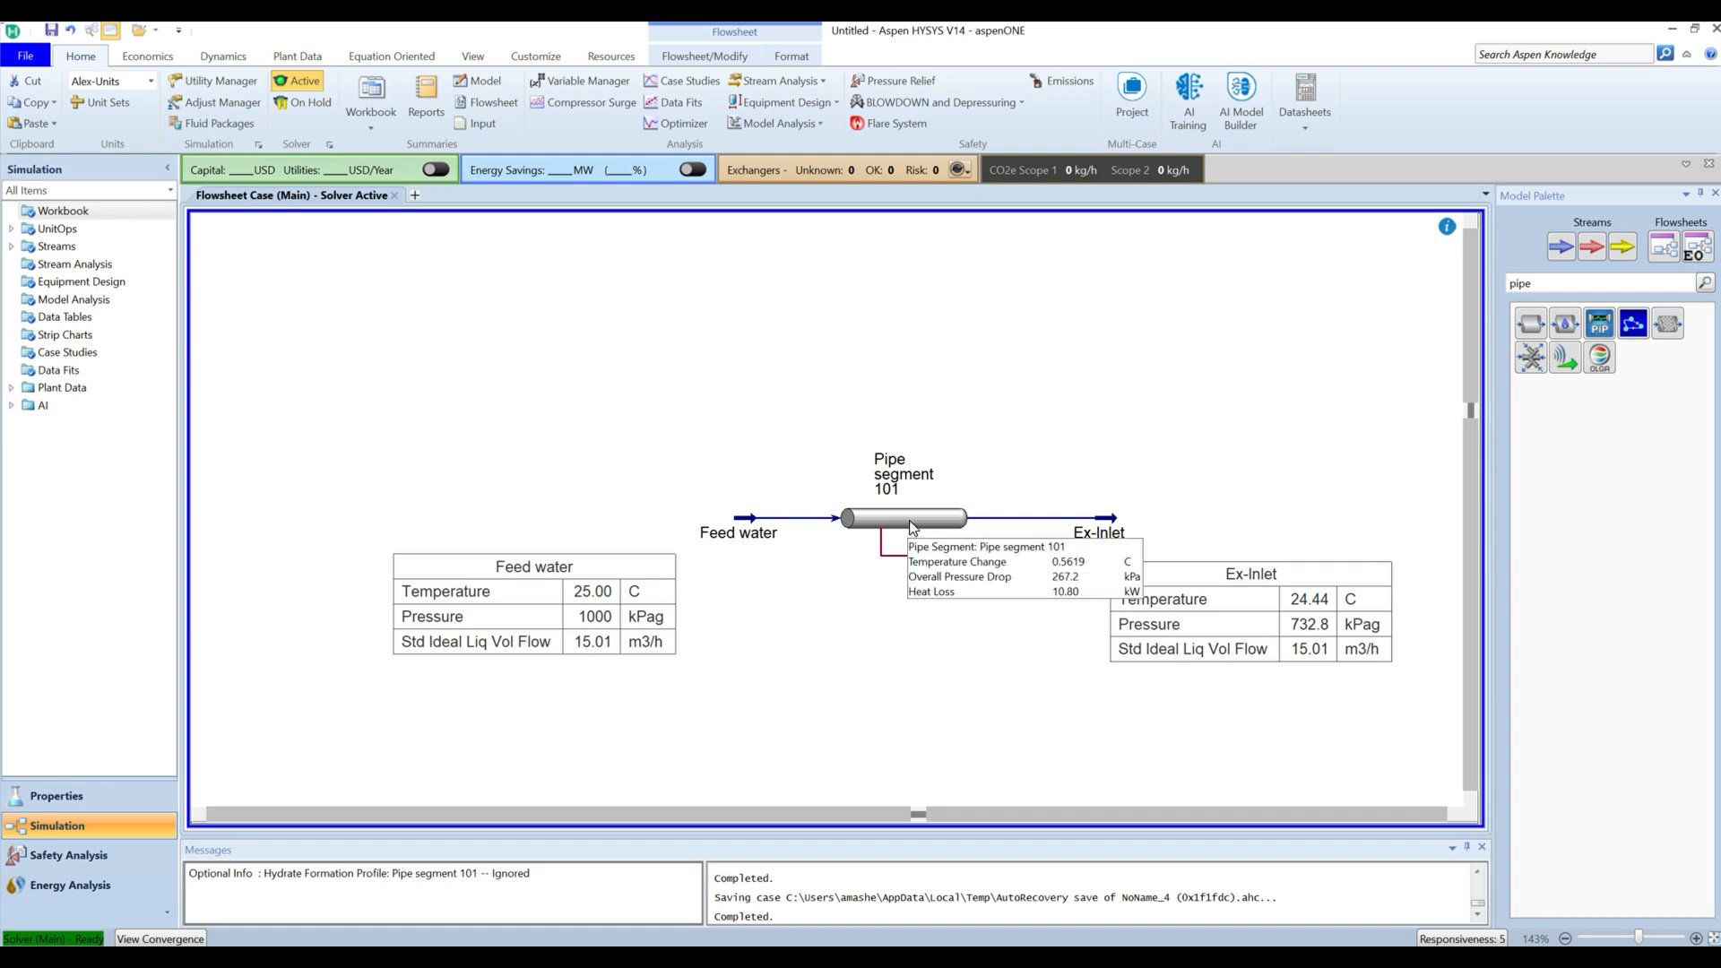
# - Open the performance profile table of Pipe segment 101 and position its window so all rows are readable
pyautogui.doubleClick(890, 527)
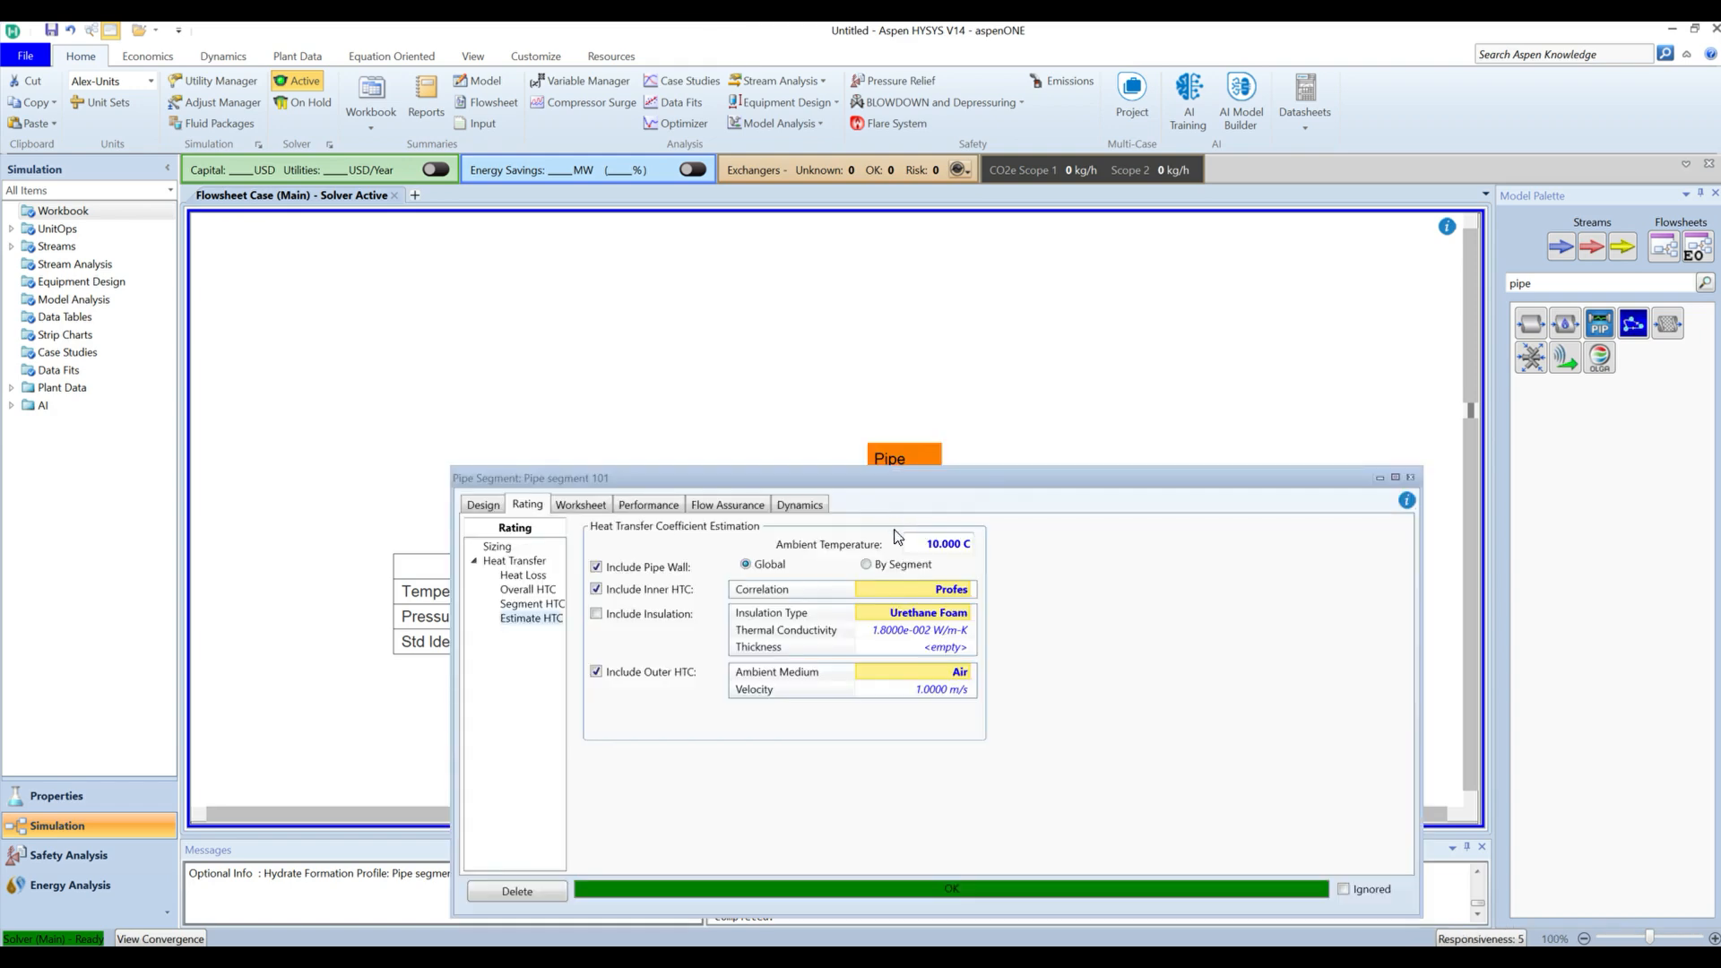
pyautogui.moveTo(982, 504); pyautogui.dragTo(878, 344)
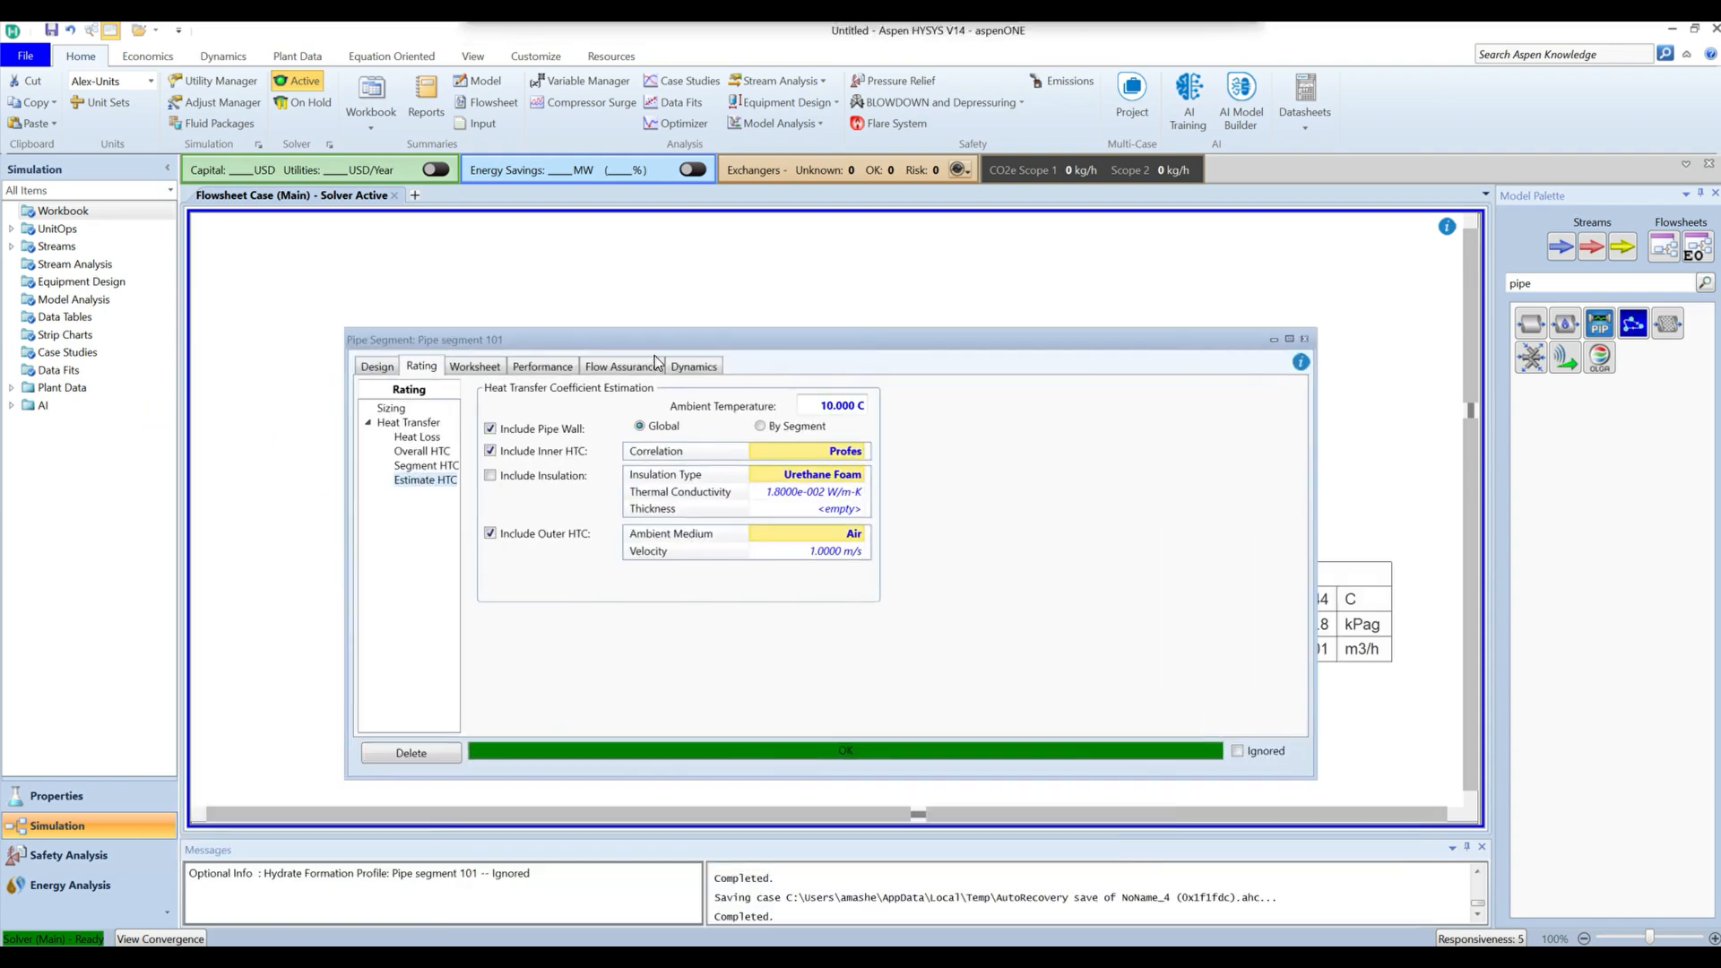
pyautogui.click(544, 368)
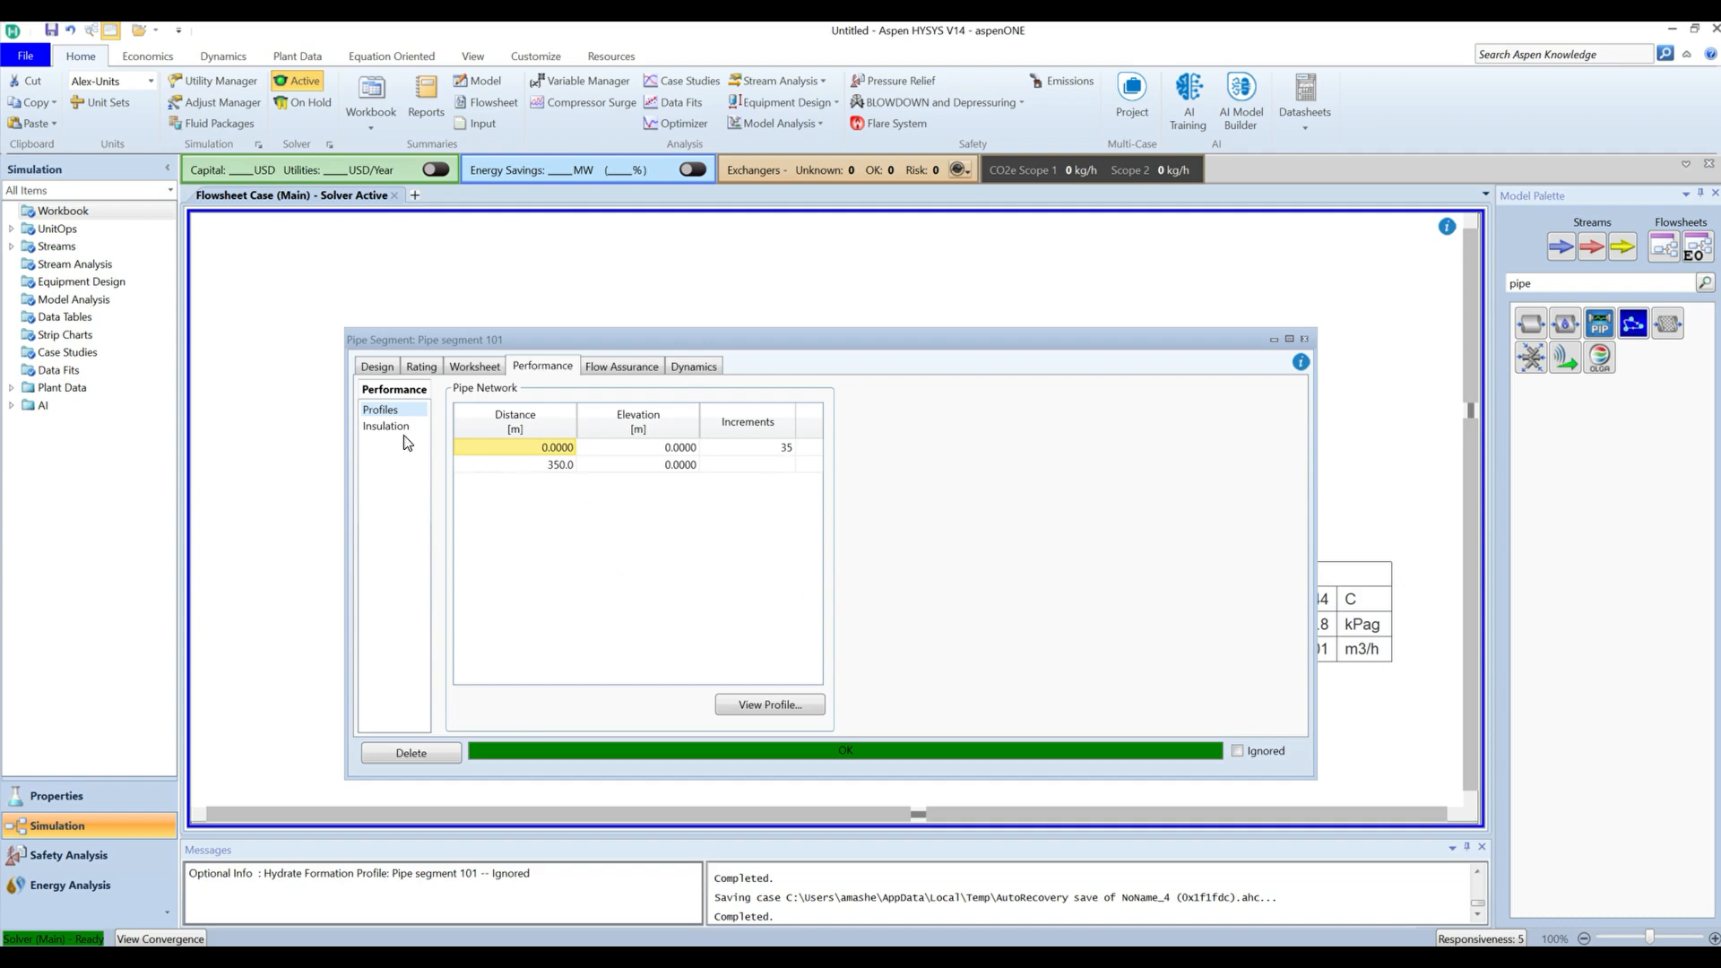
pyautogui.click(776, 706)
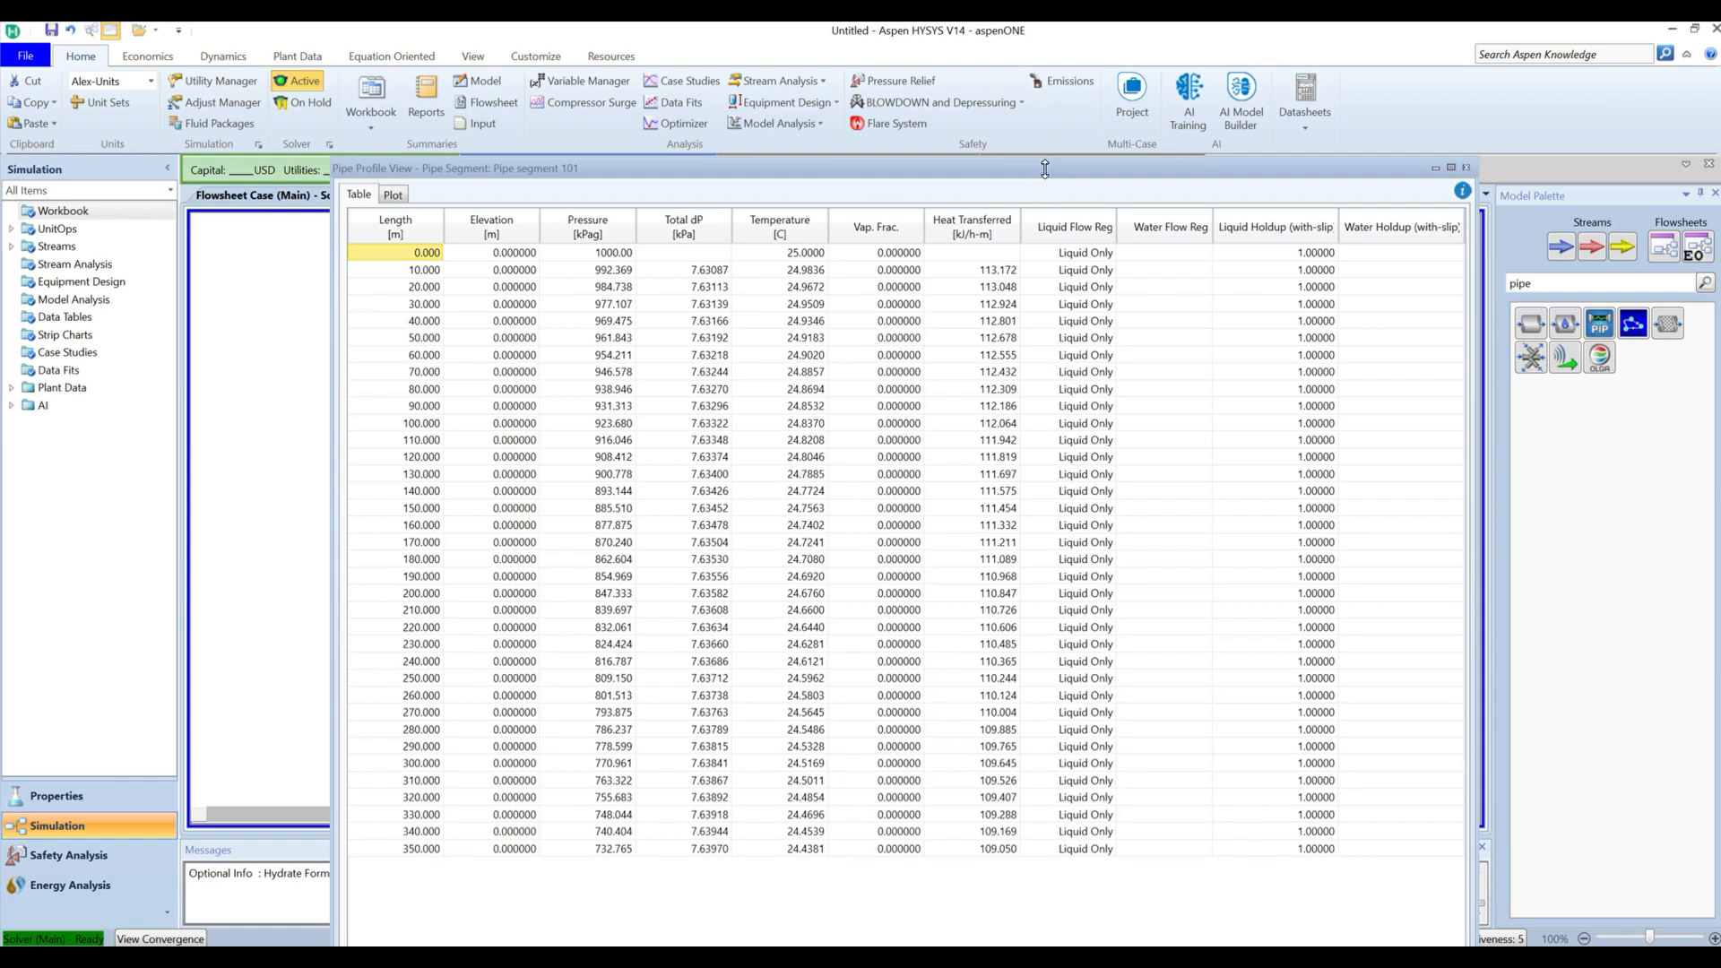
pyautogui.moveTo(1045, 160); pyautogui.dragTo(1020, 228)
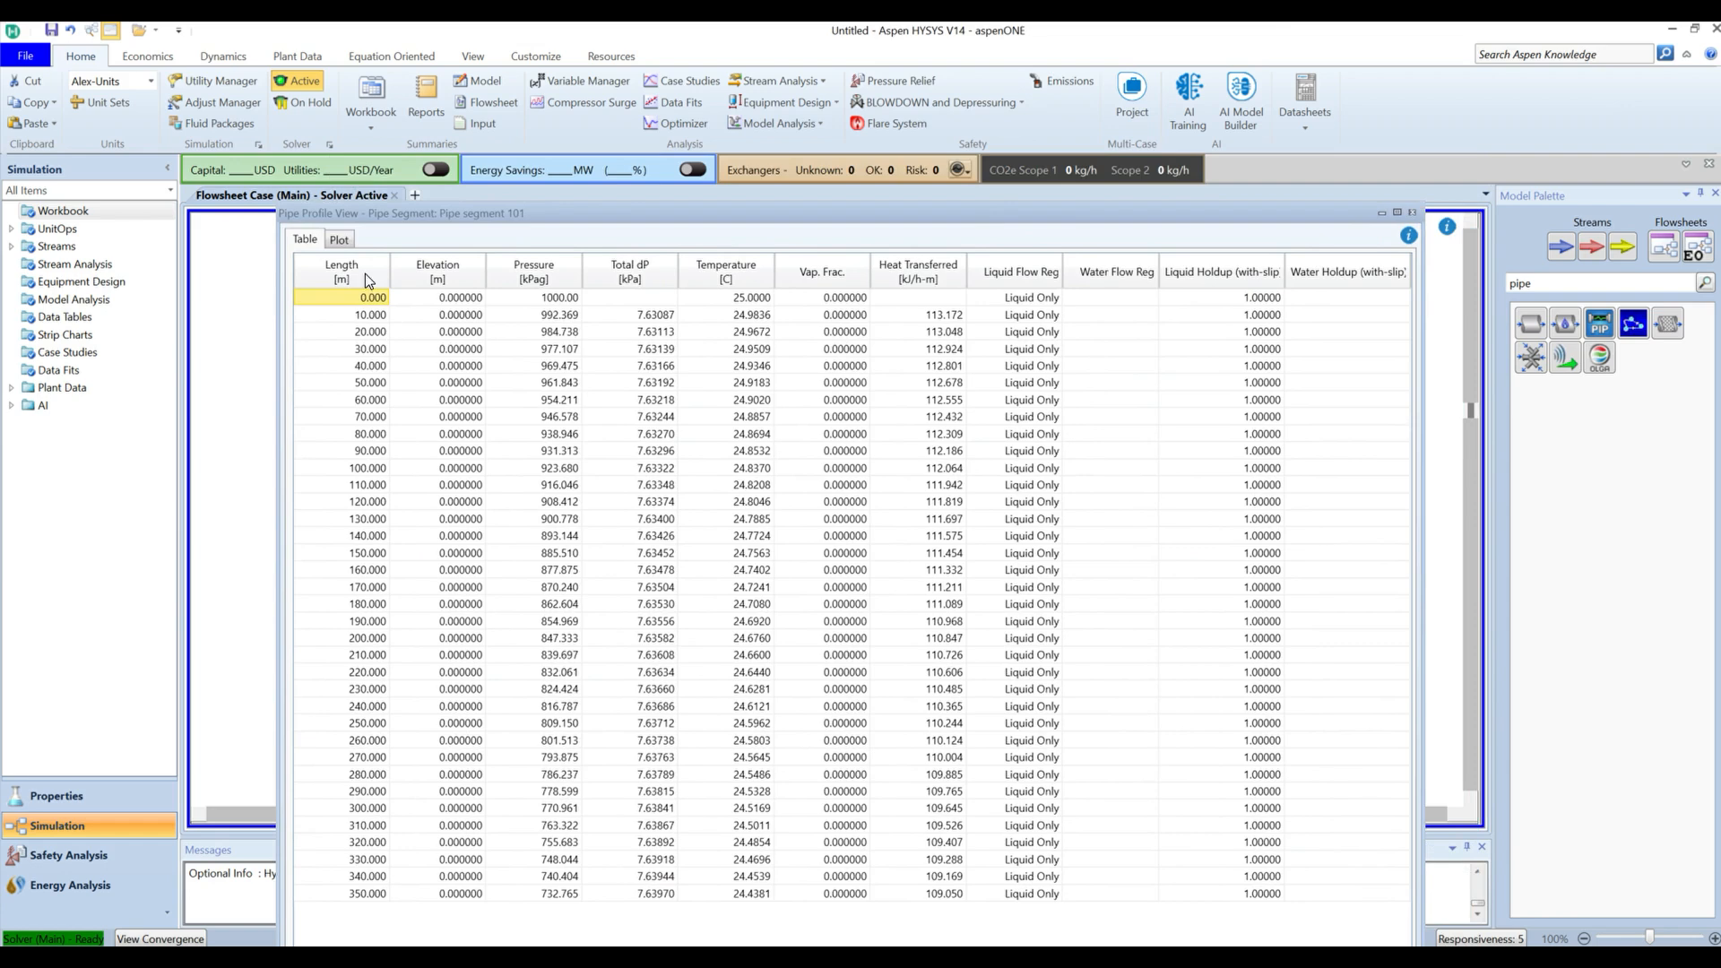
# - Examine the length, pressure and heat transferred columns of the pipe profile, and widen the Liquid Flow Regime column to read it
pyautogui.keyDown('shift'); pyautogui.click(369, 348); pyautogui.keyUp('shift')
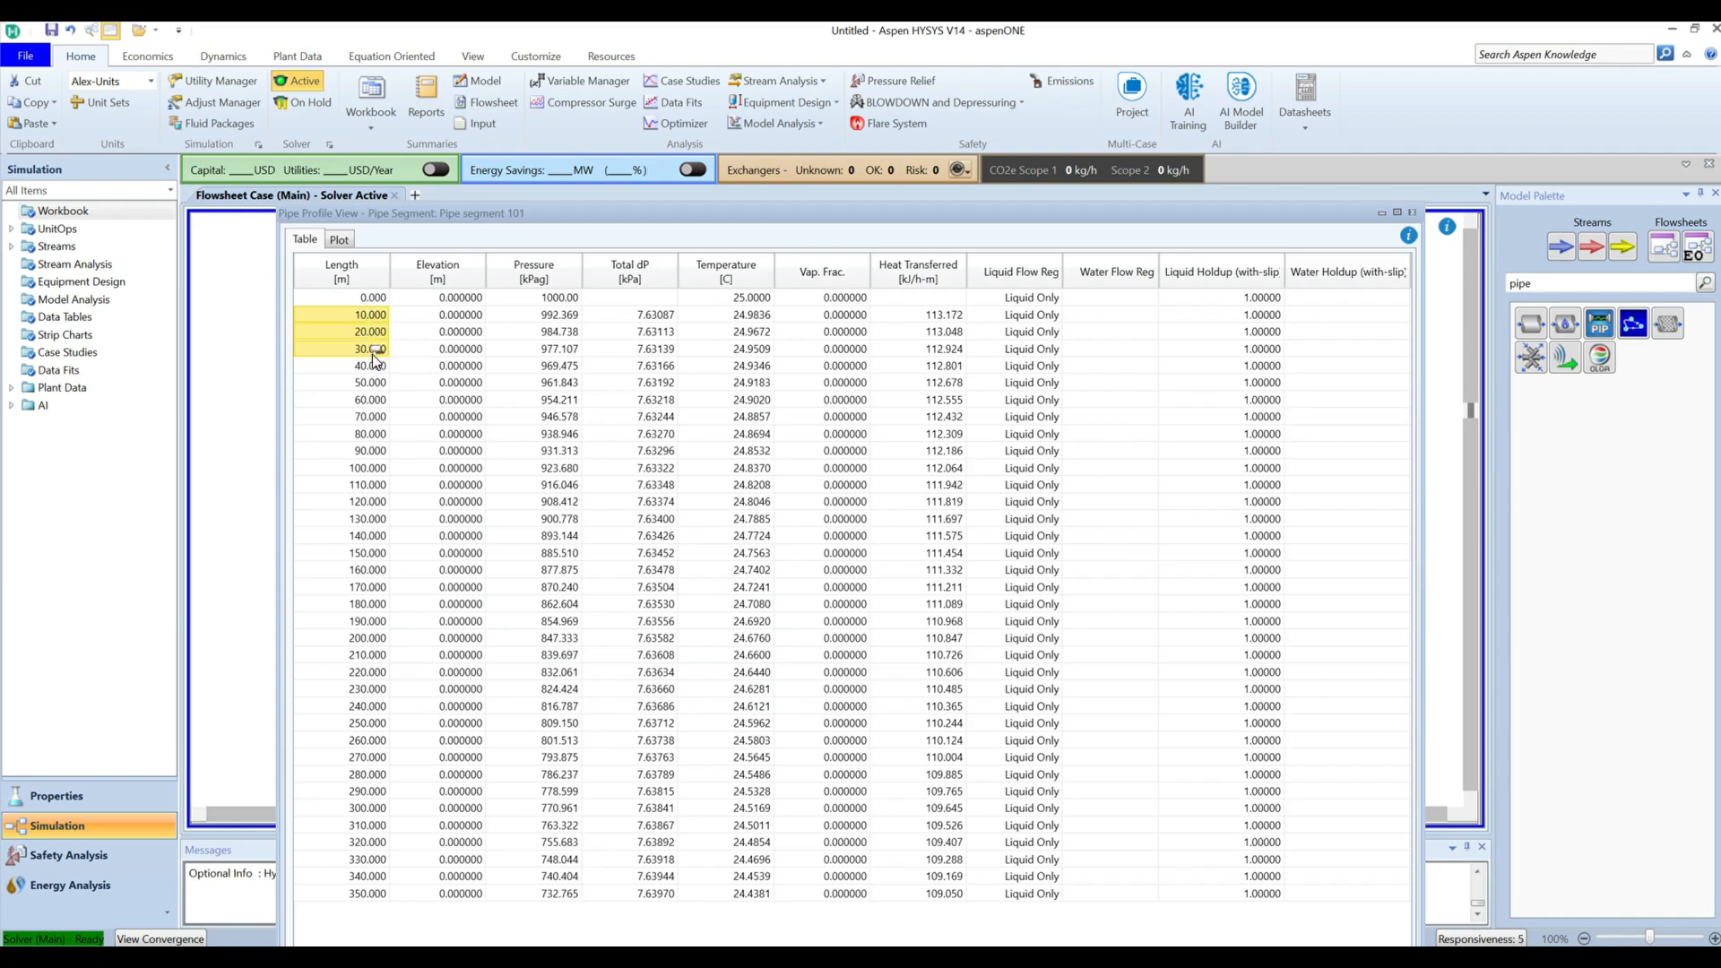
pyautogui.click(352, 896)
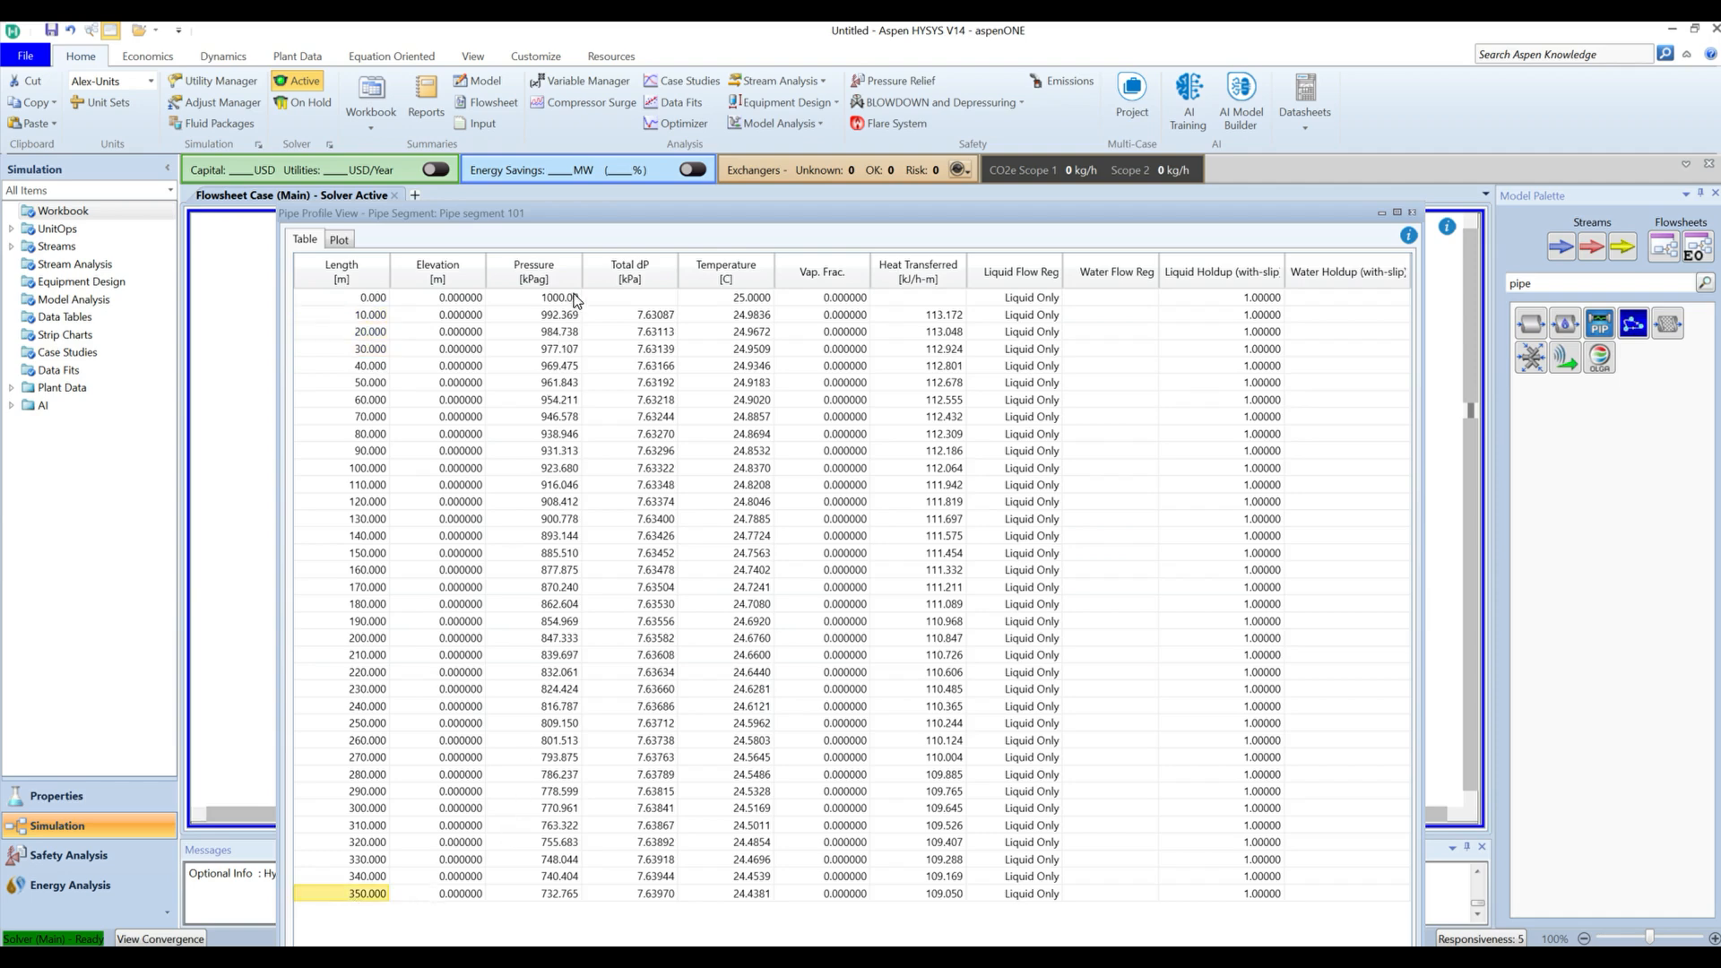
pyautogui.click(570, 366)
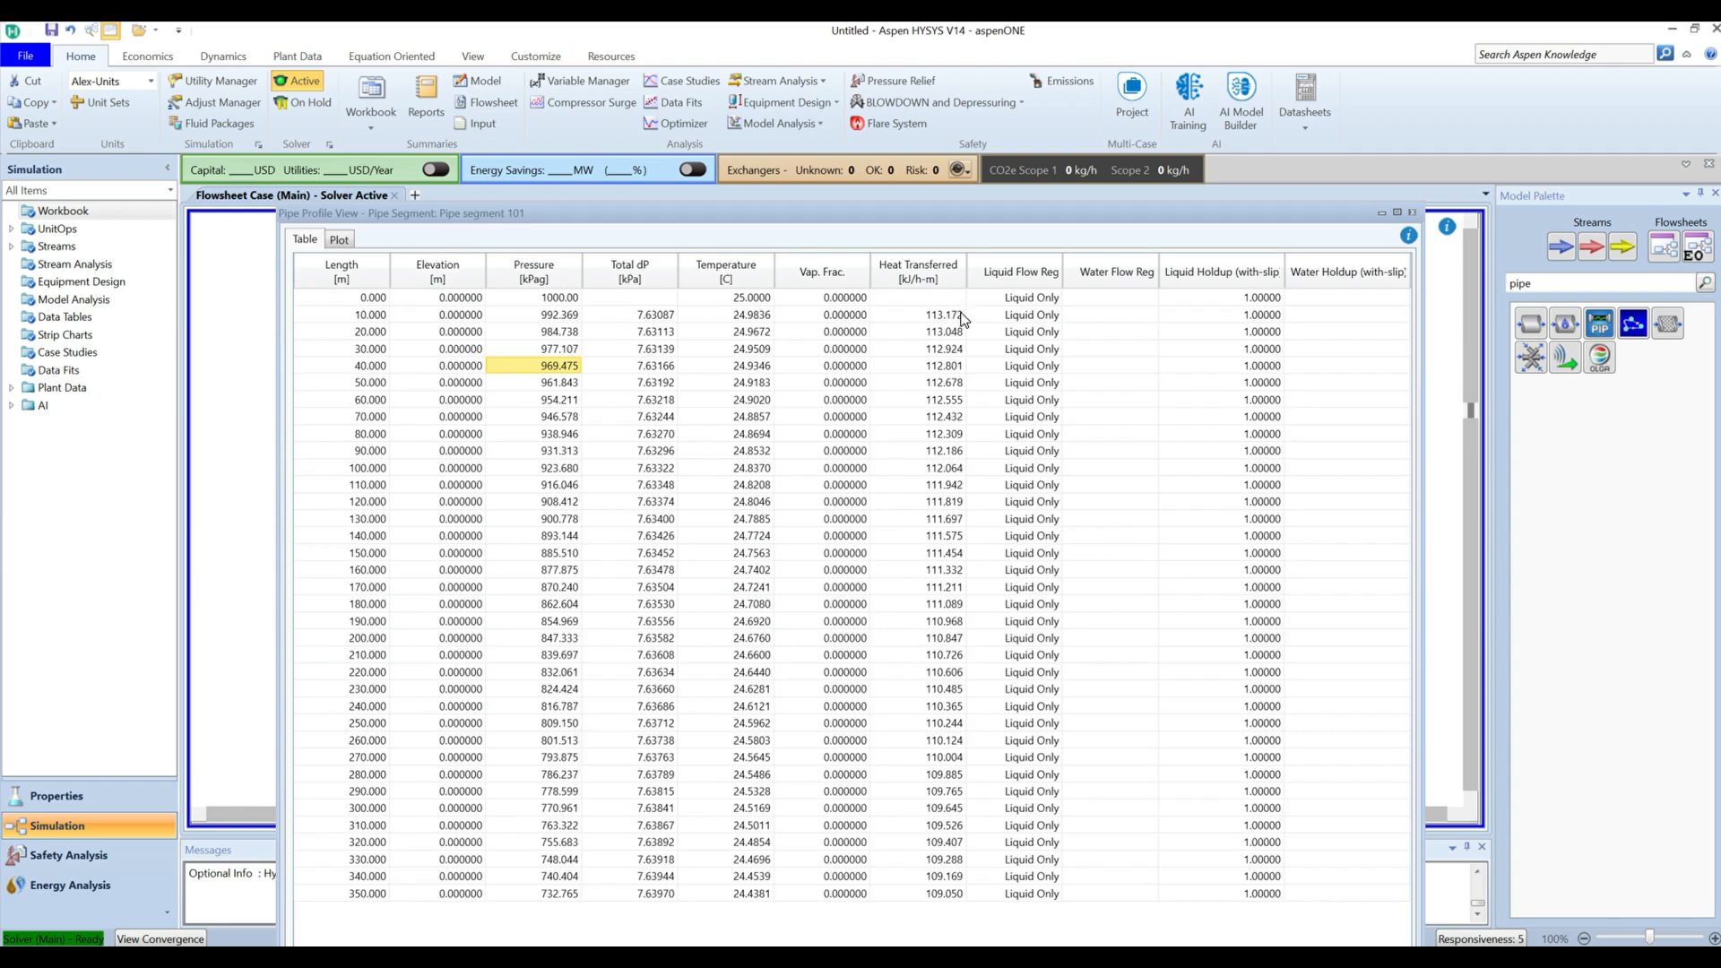
pyautogui.moveTo(960, 317)
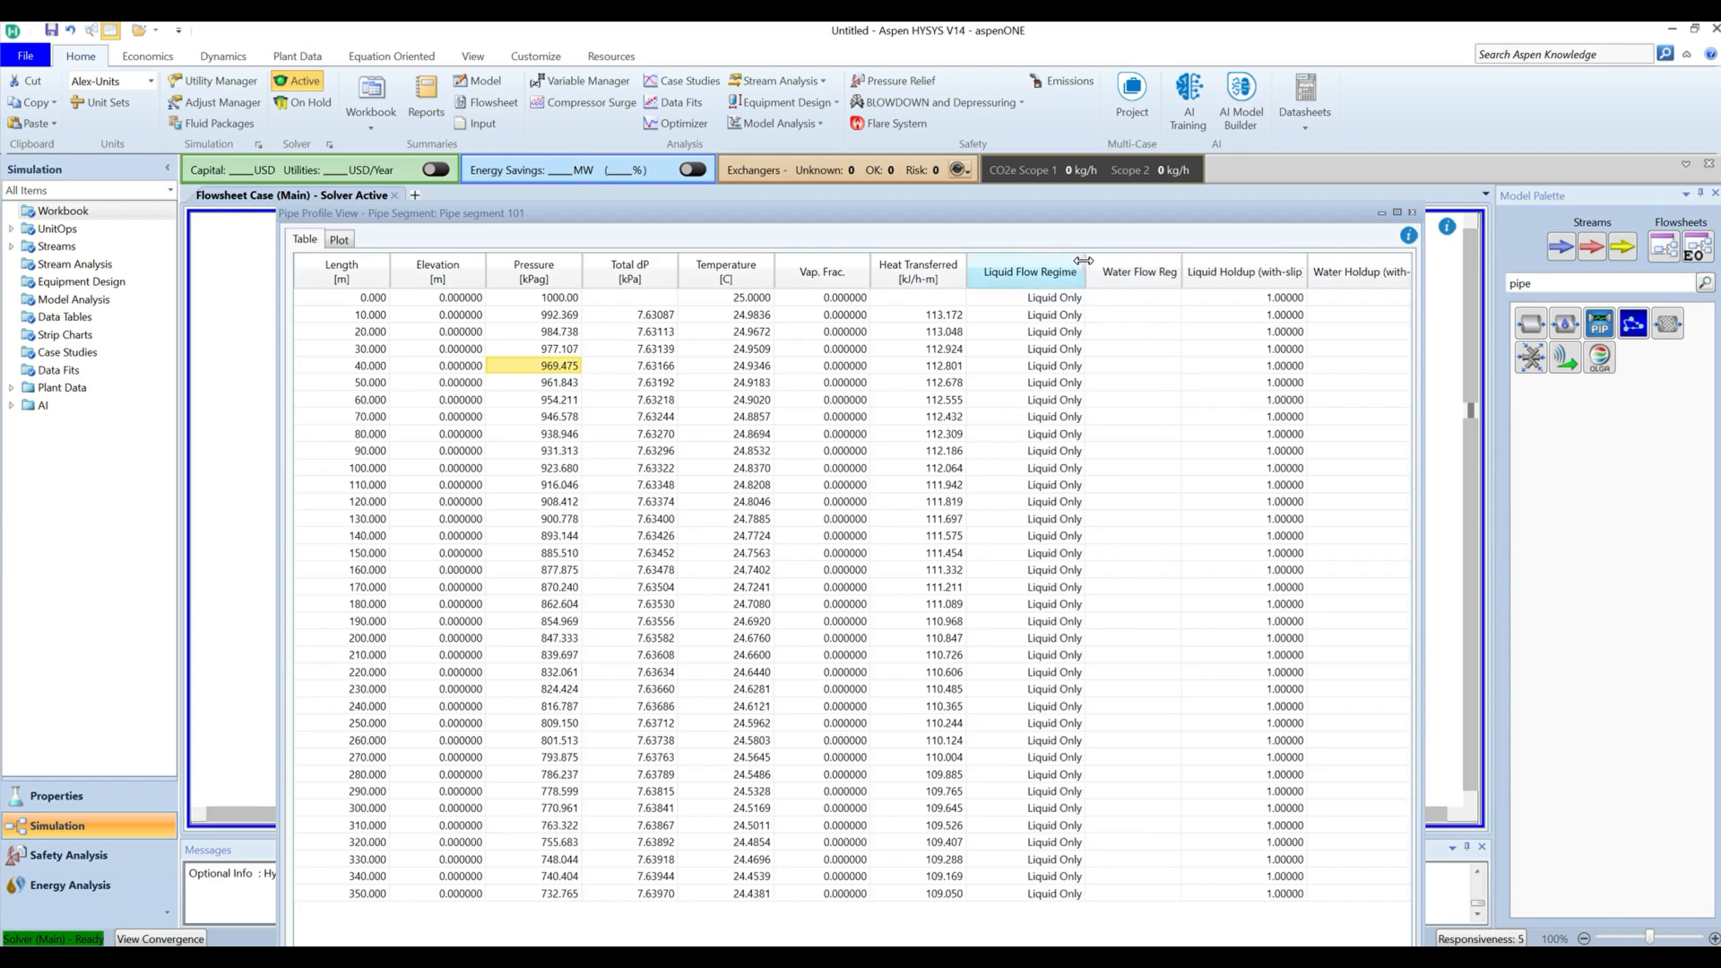
pyautogui.moveTo(1062, 260); pyautogui.dragTo(1083, 260)
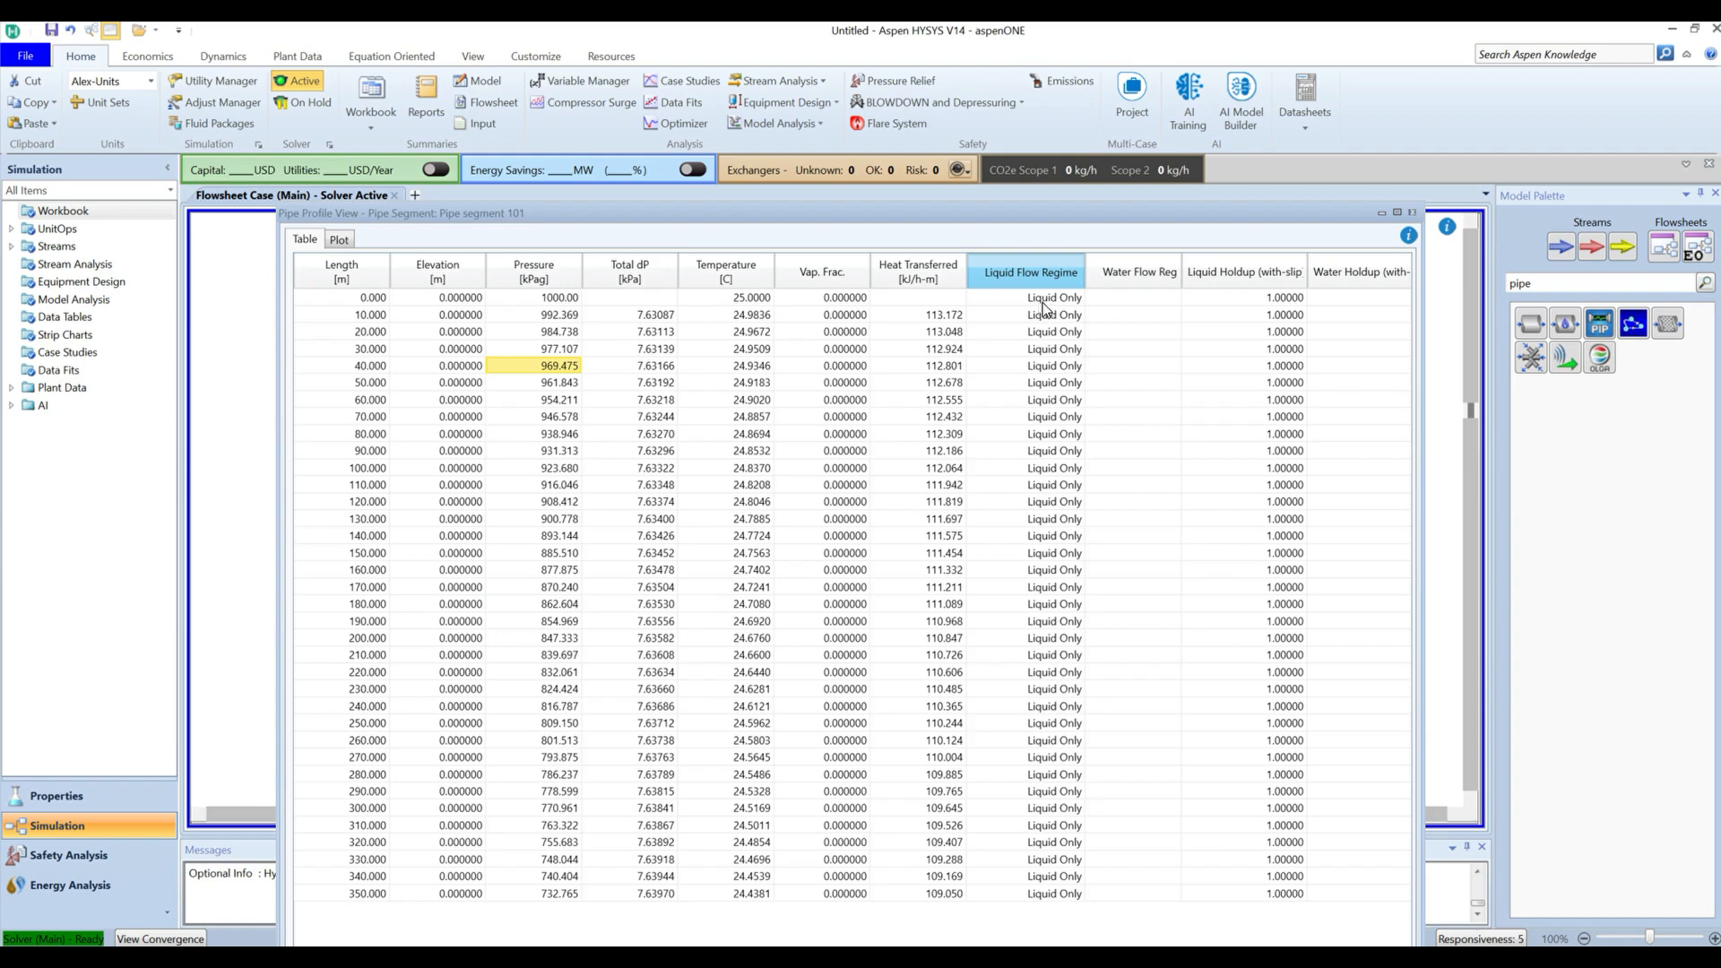
pyautogui.click(1047, 323)
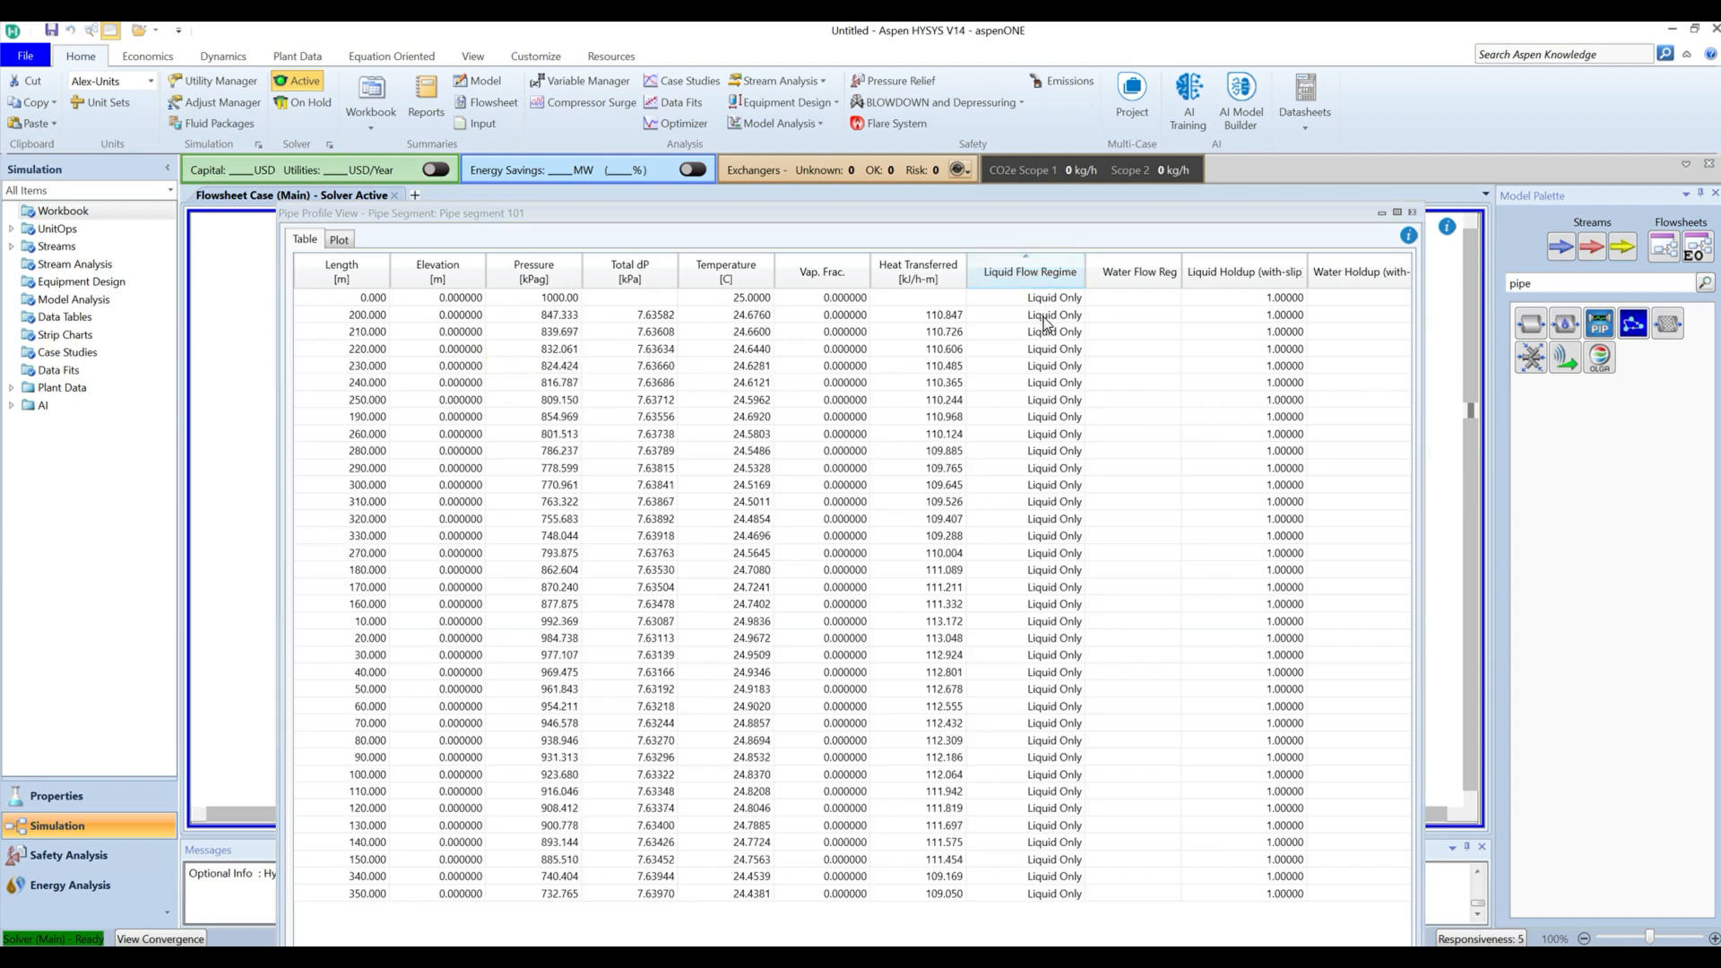
# - Widen the pipe profile window and examine the friction, static and acceleration gradients, the liquid Reynolds number and the liquid velocity along the pipe
pyautogui.moveTo(1277, 213); pyautogui.dragTo(1203, 197)
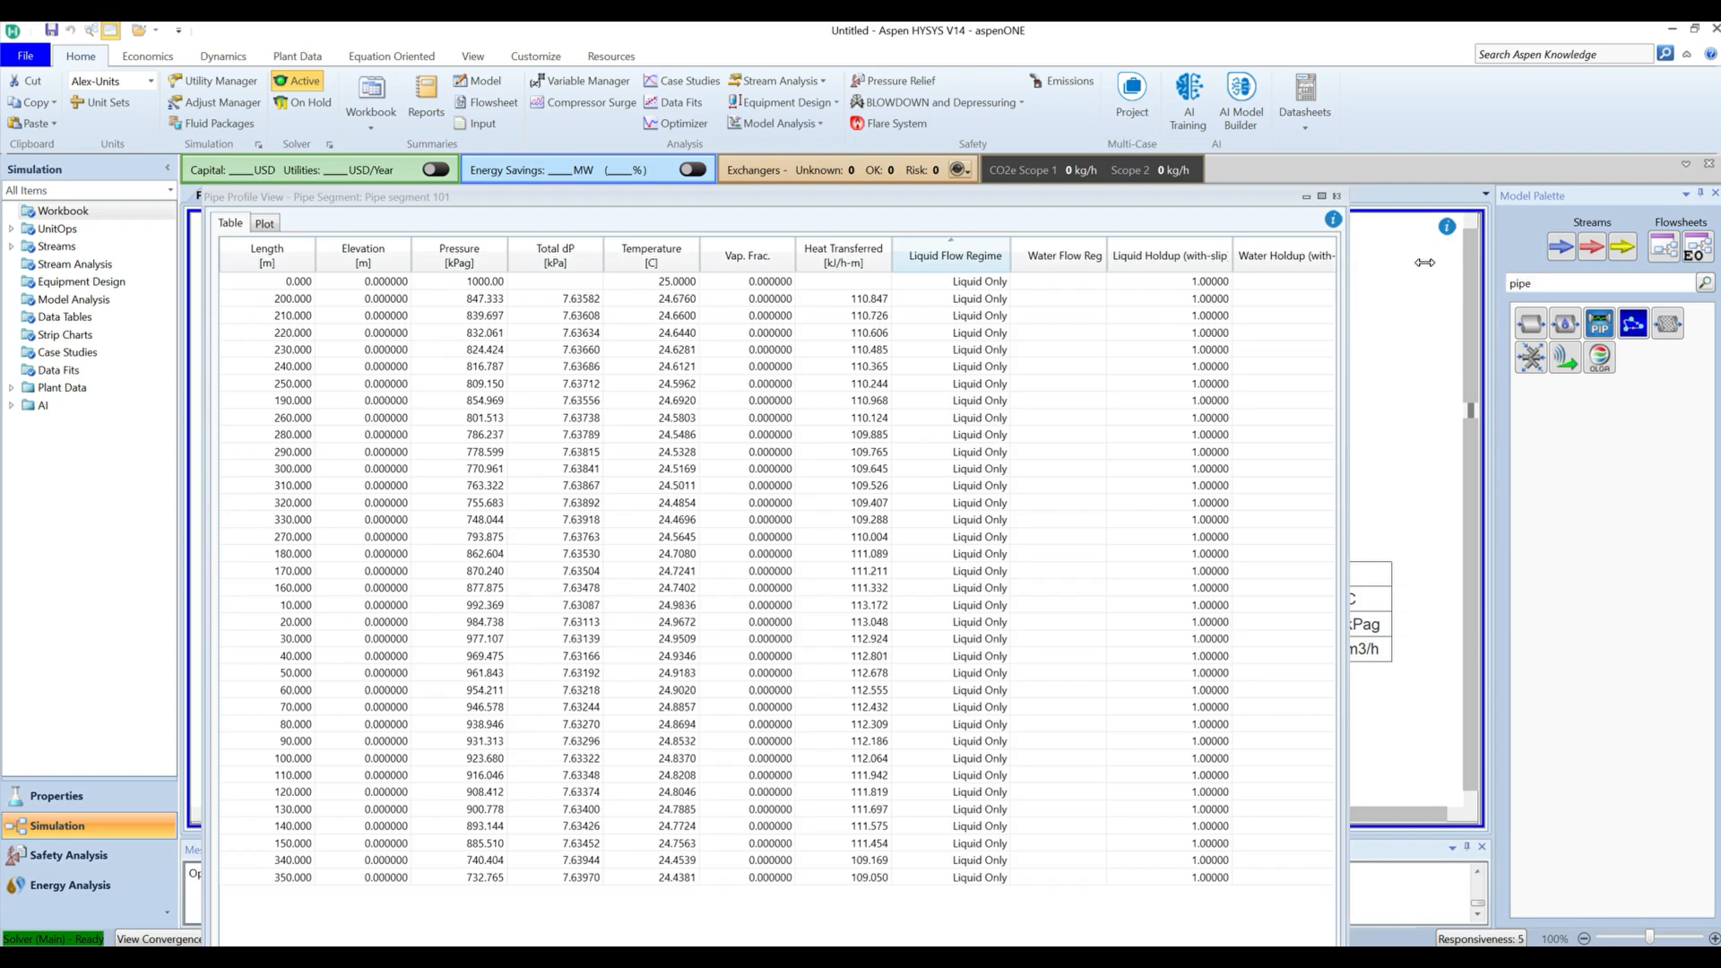
pyautogui.moveTo(1426, 263); pyautogui.dragTo(1532, 263)
pyautogui.moveTo(1306, 198); pyautogui.dragTo(1264, 151)
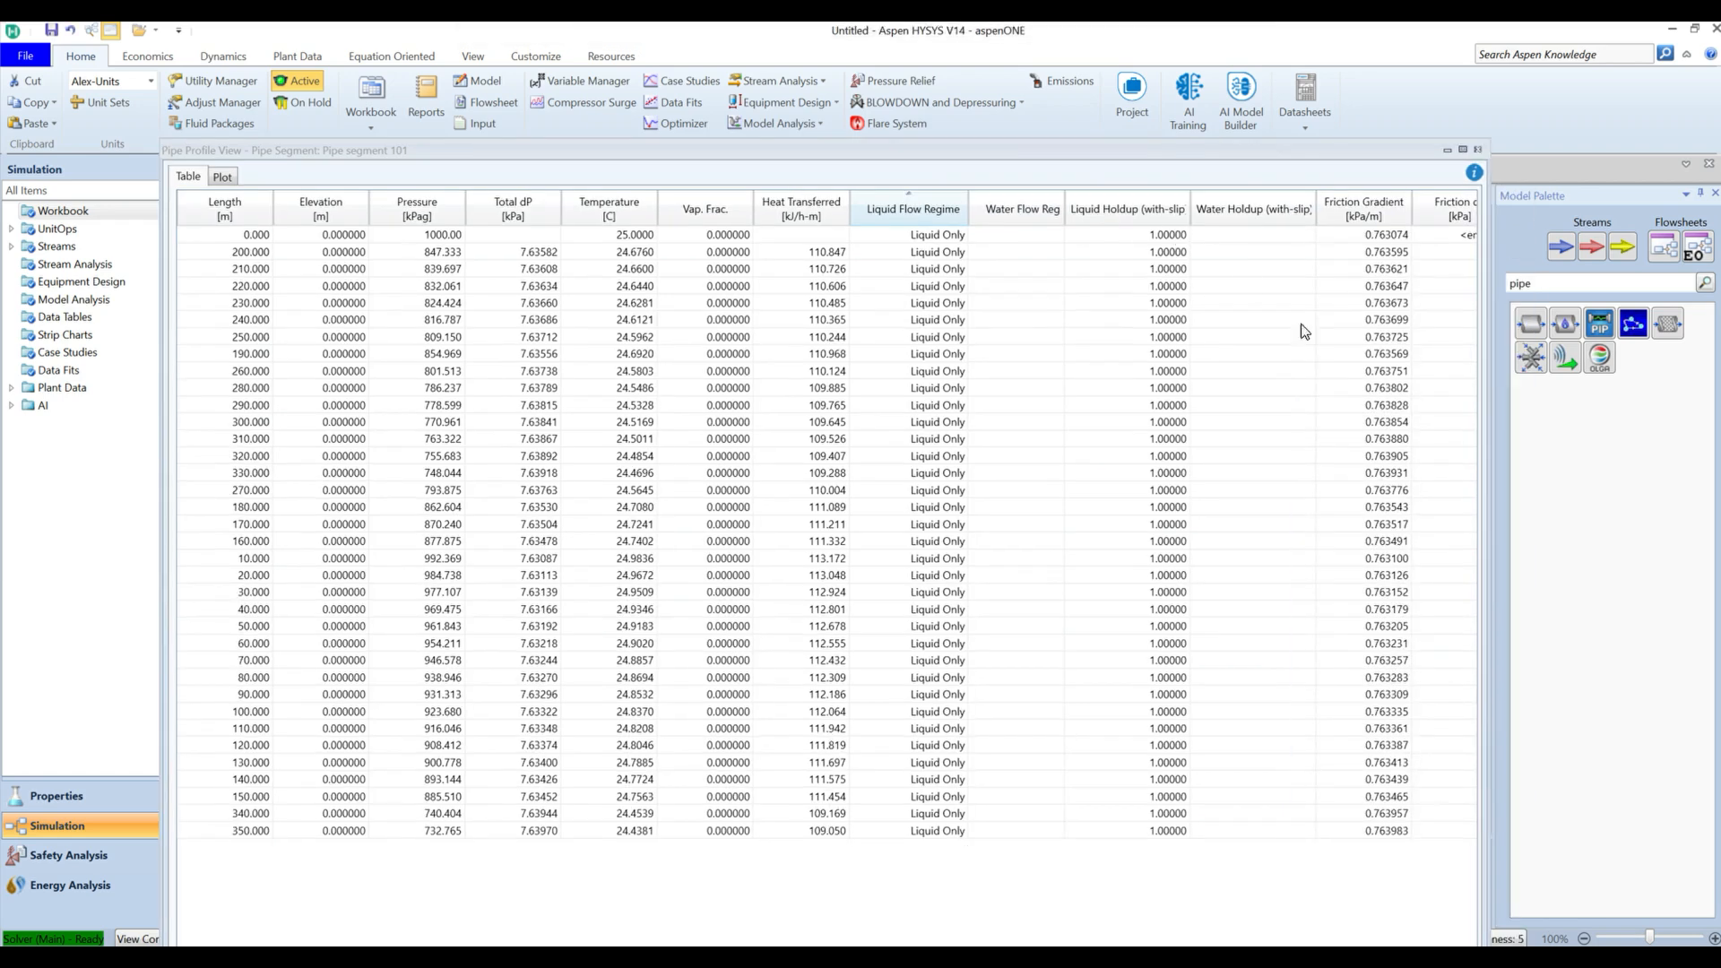
pyautogui.moveTo(1345, 954); pyautogui.dragTo(1452, 954)
pyautogui.hscroll(4, 826, 538)
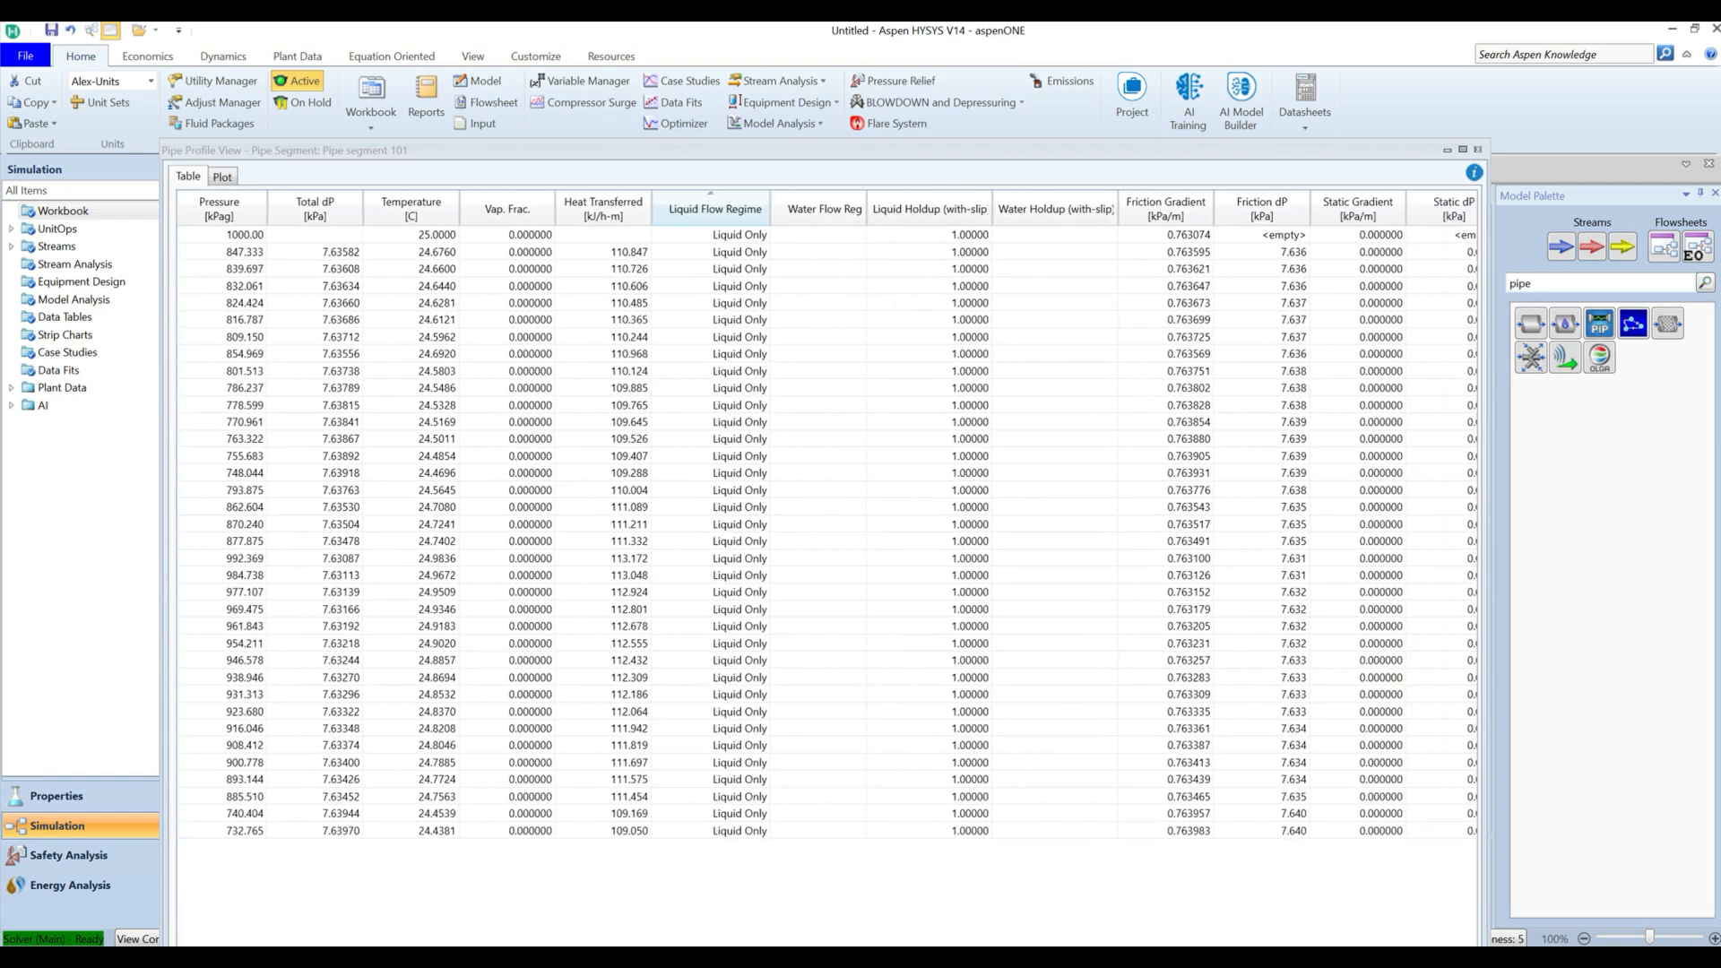
pyautogui.hscroll(5, 826, 538)
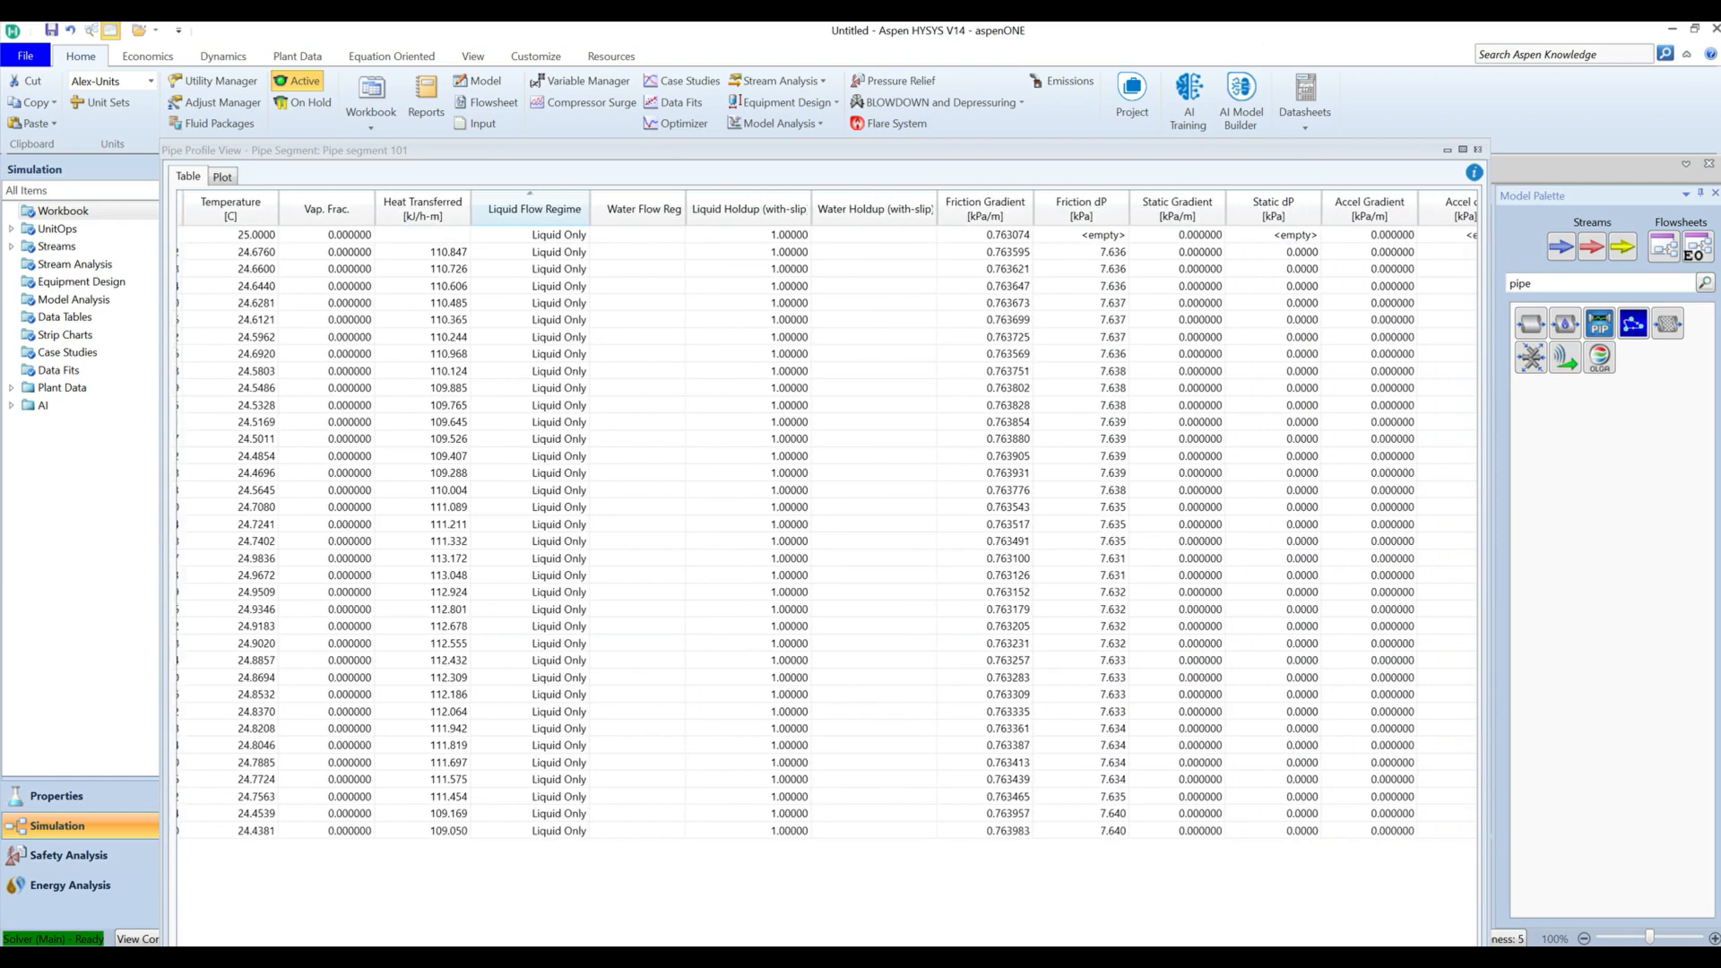
pyautogui.hscroll(1, 826, 538)
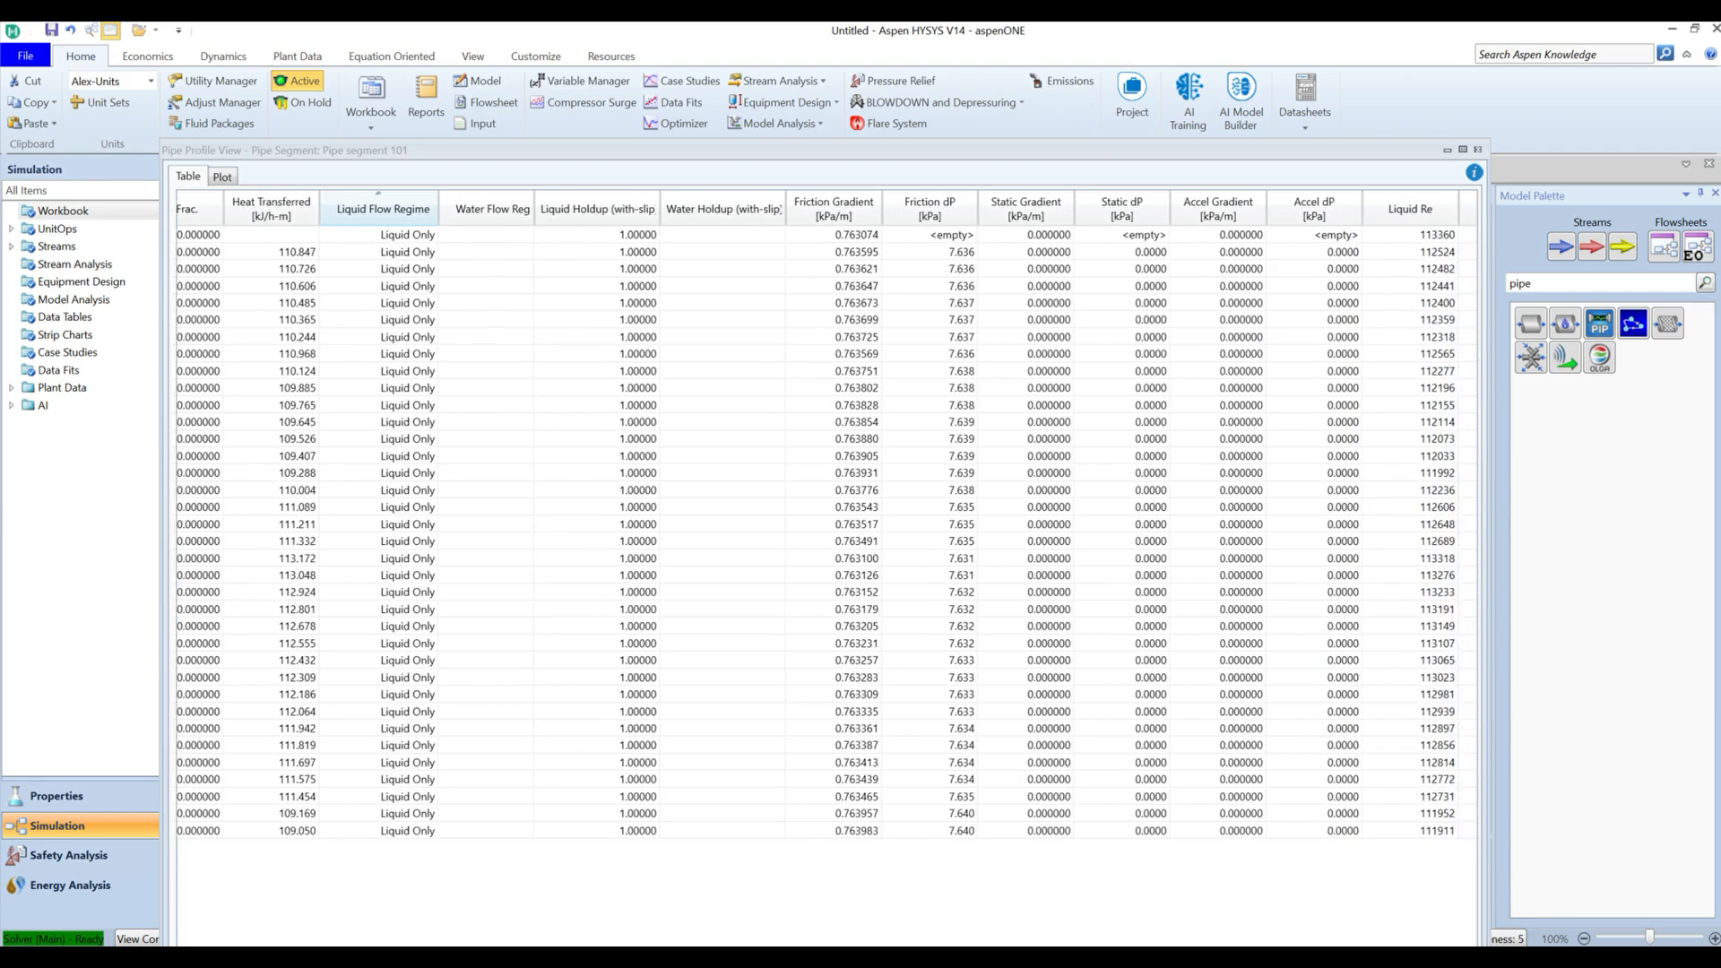
pyautogui.hscroll(5, 826, 538)
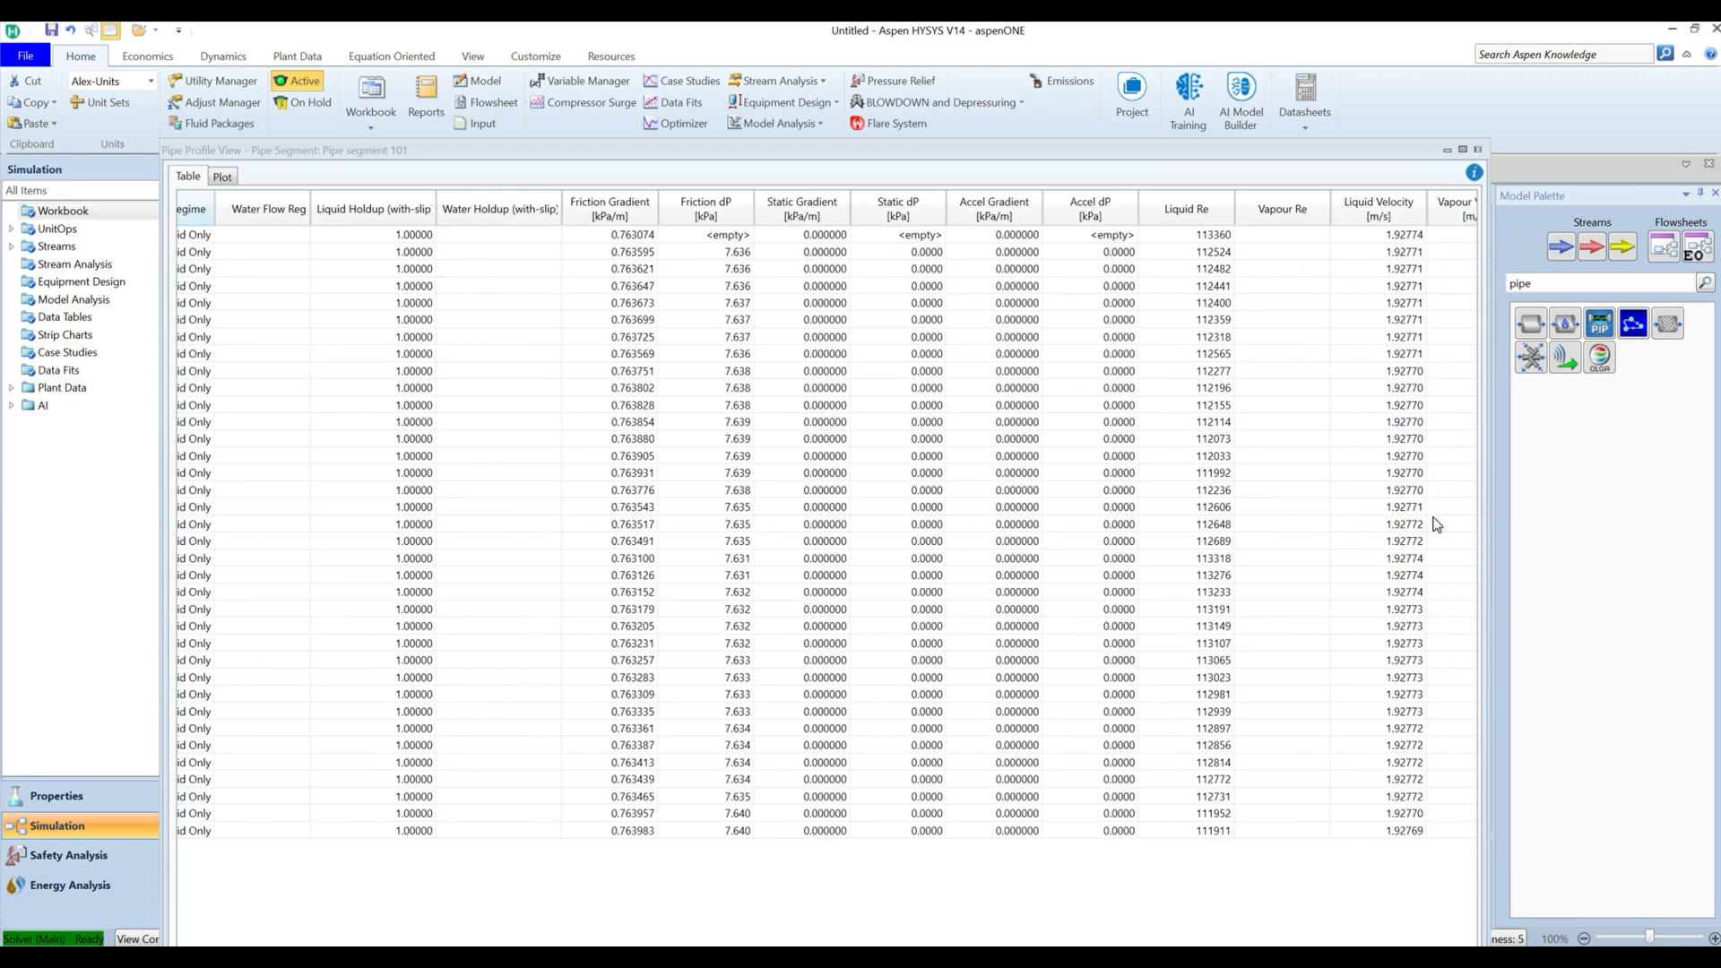
# - Examine the elevation, temperature and pressure plots along the length of Pipe segment 101, finishing back on the elevation profile
pyautogui.hscroll(-3, 807, 945)
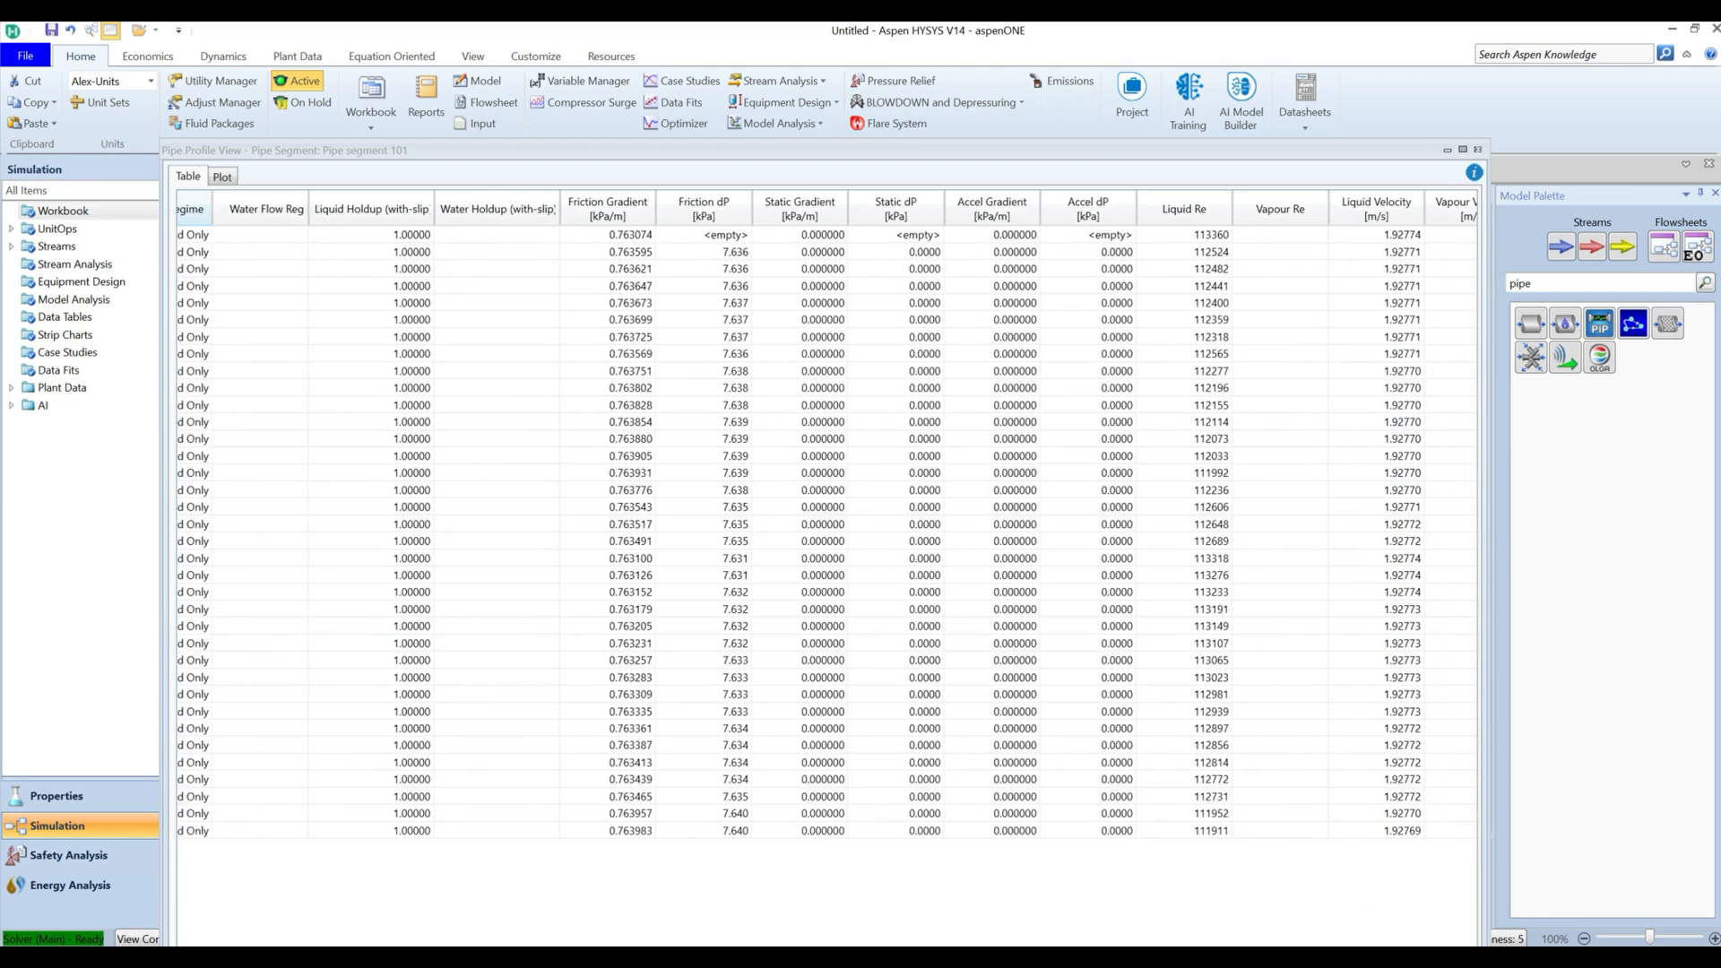
pyautogui.hscroll(-5, 806, 944)
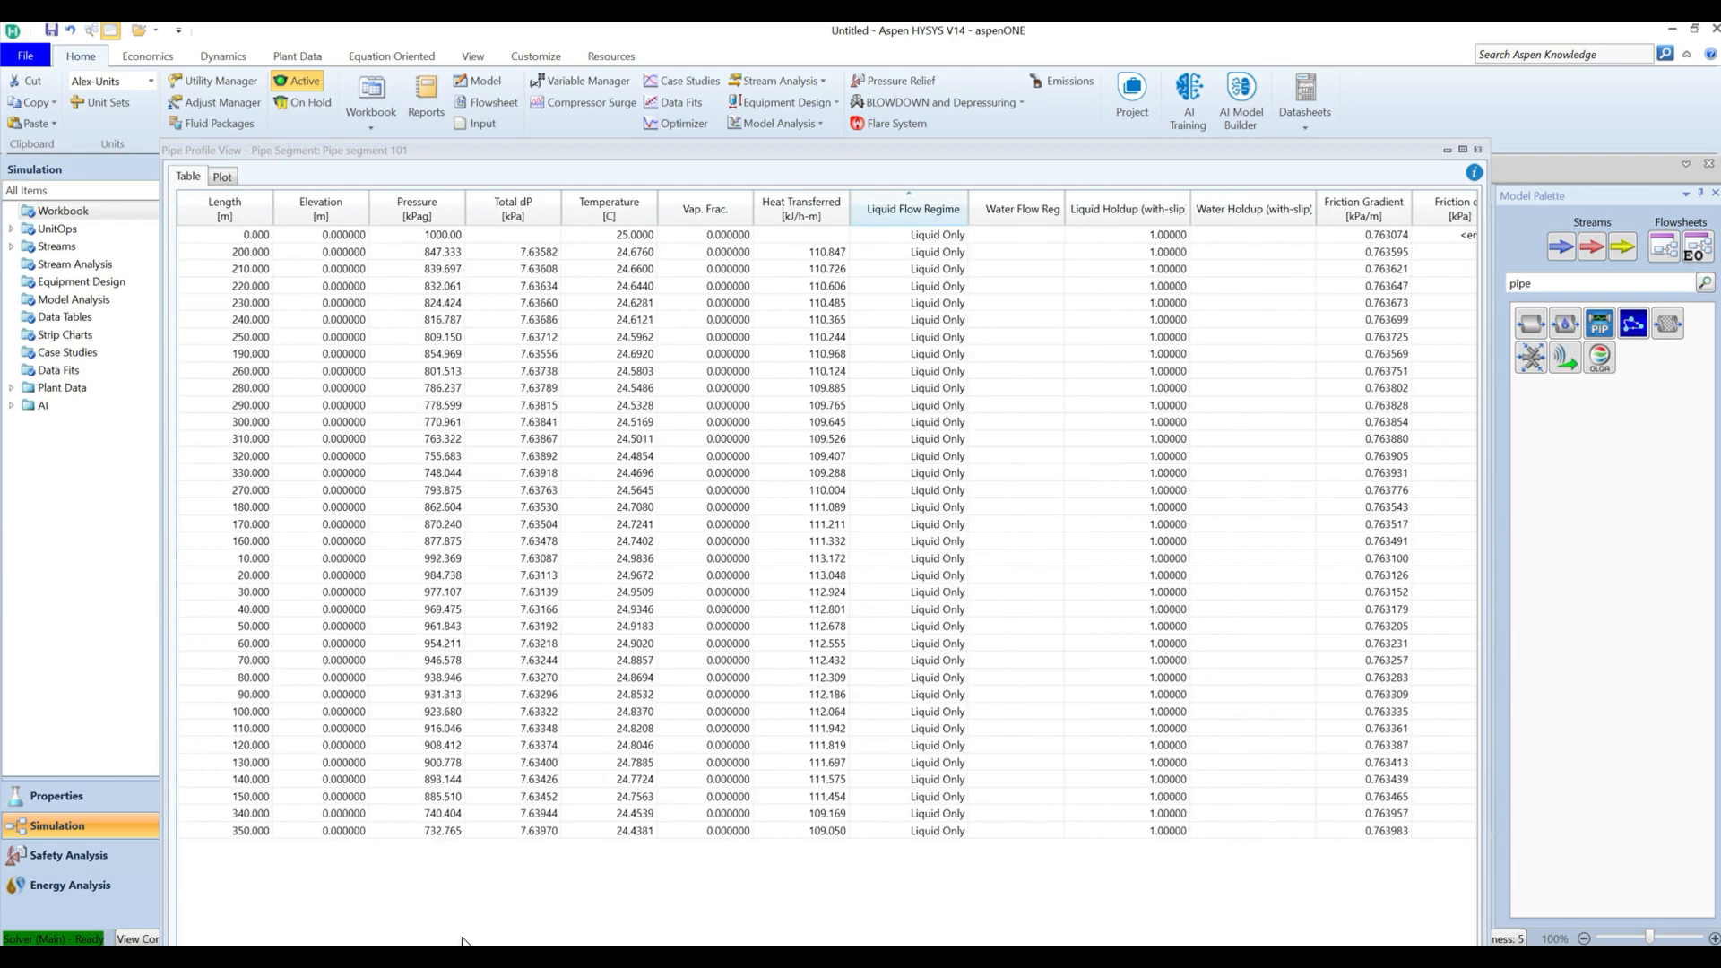
pyautogui.click(222, 177)
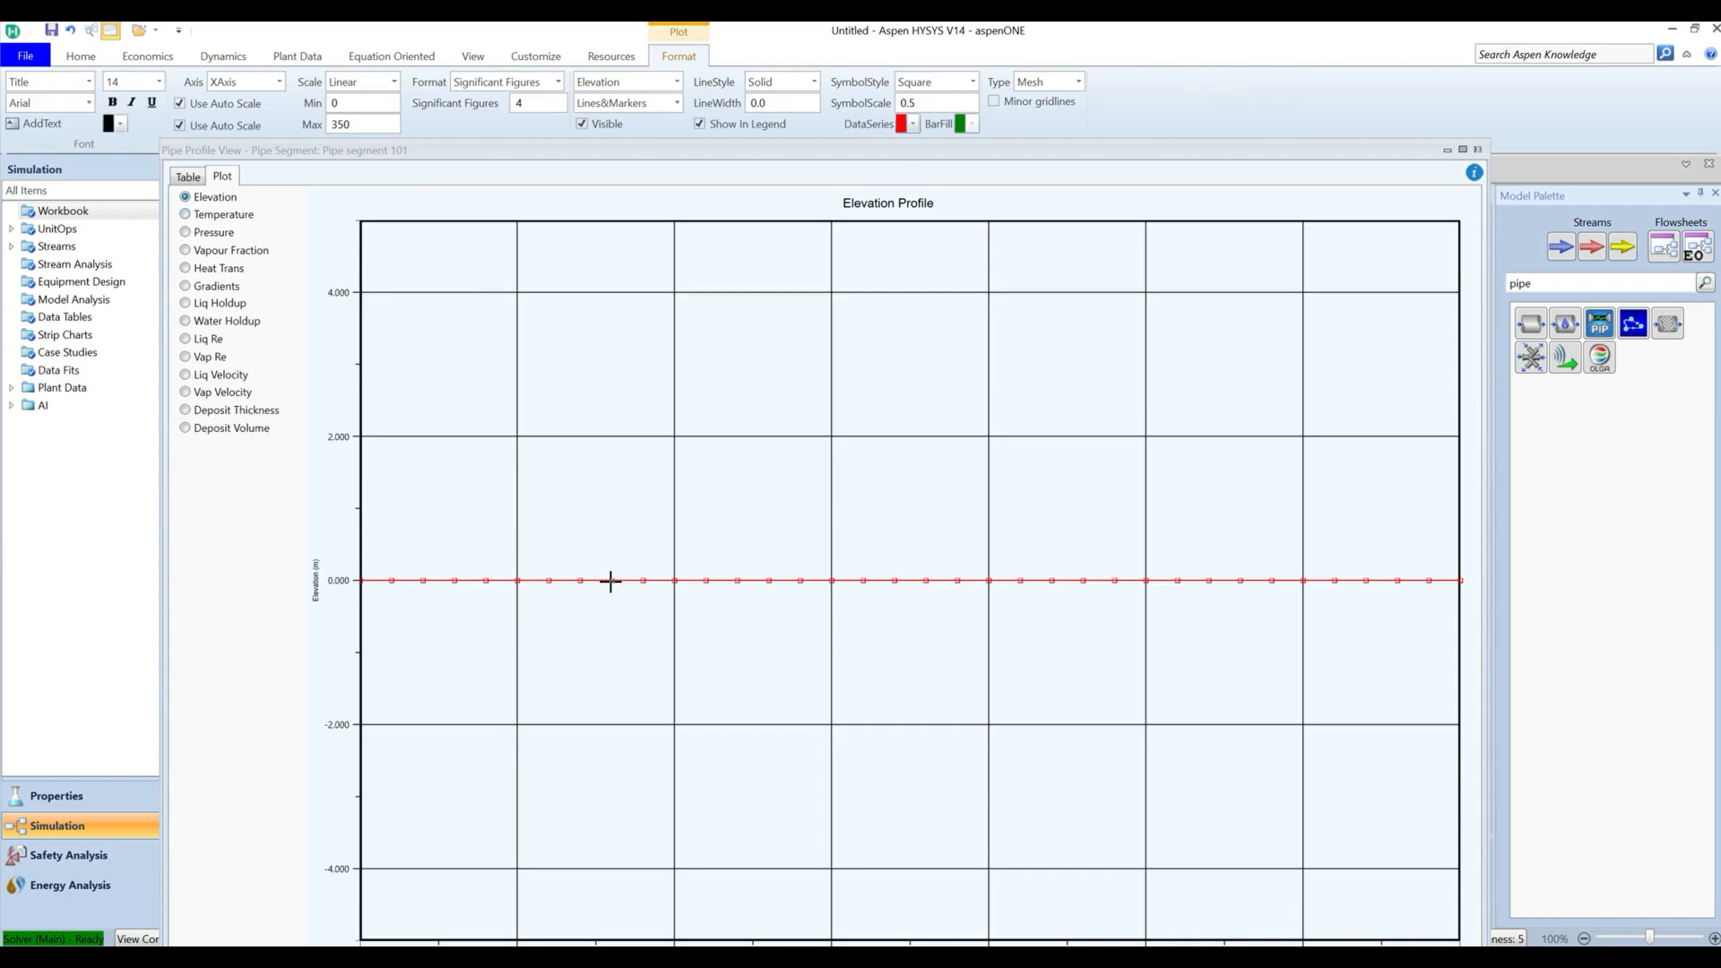
pyautogui.moveTo(1425, 580)
pyautogui.click(185, 215)
pyautogui.moveTo(359, 224)
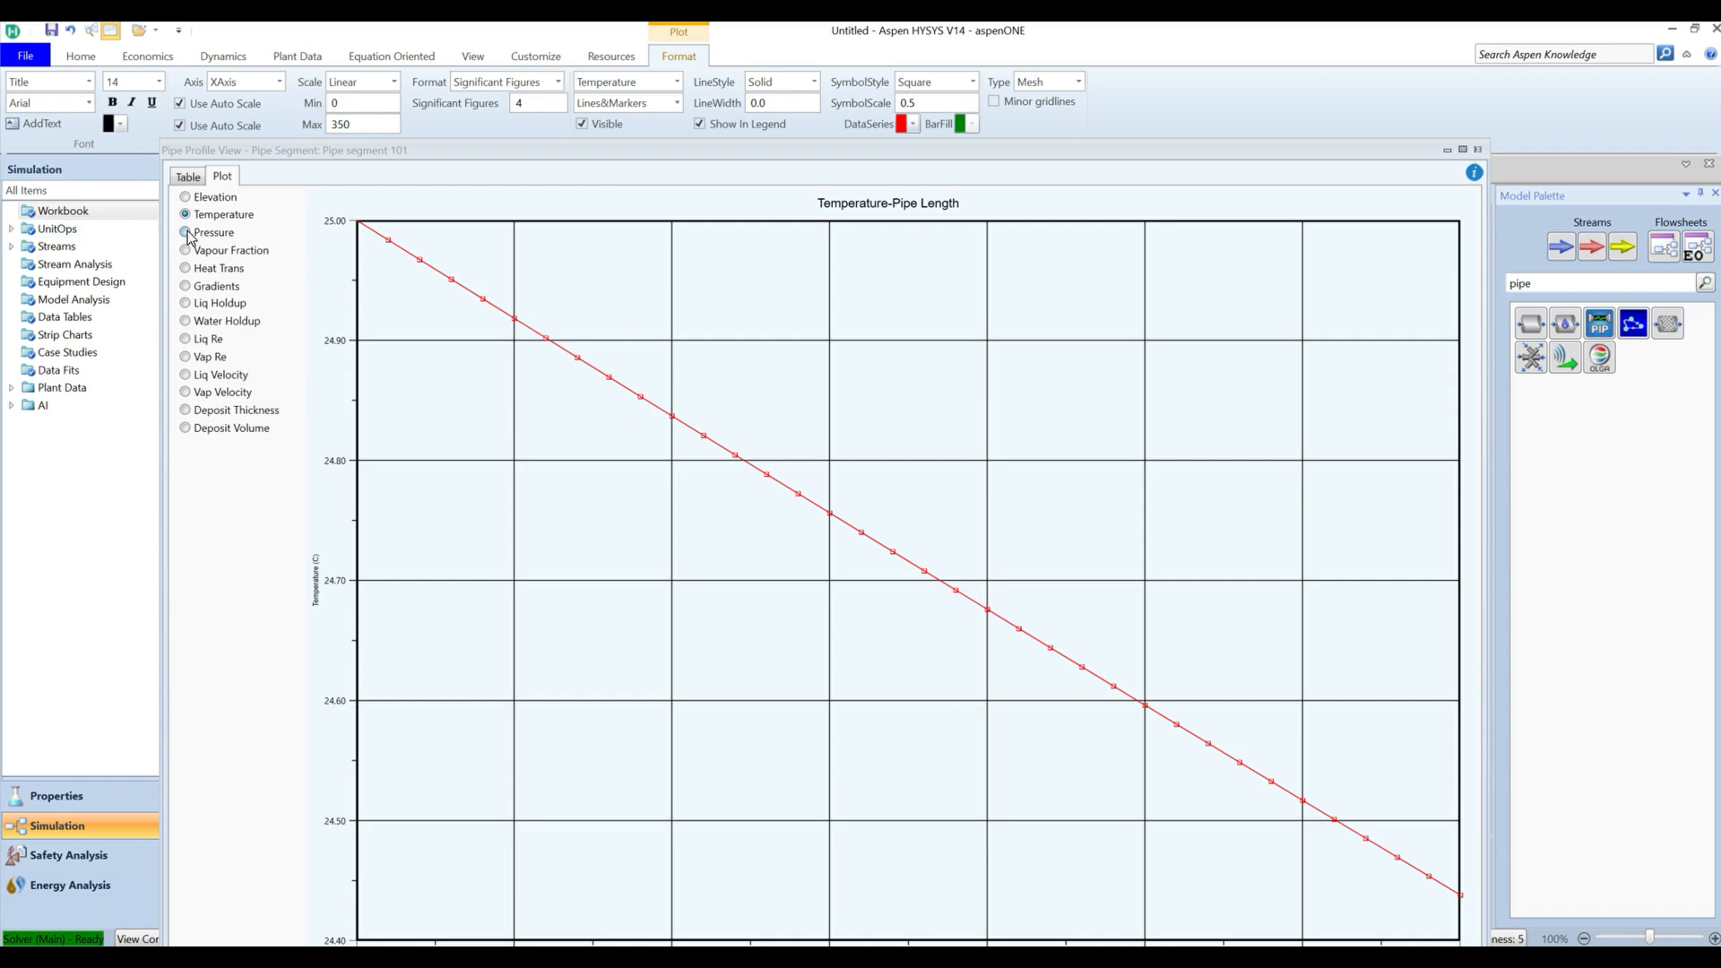
pyautogui.click(186, 234)
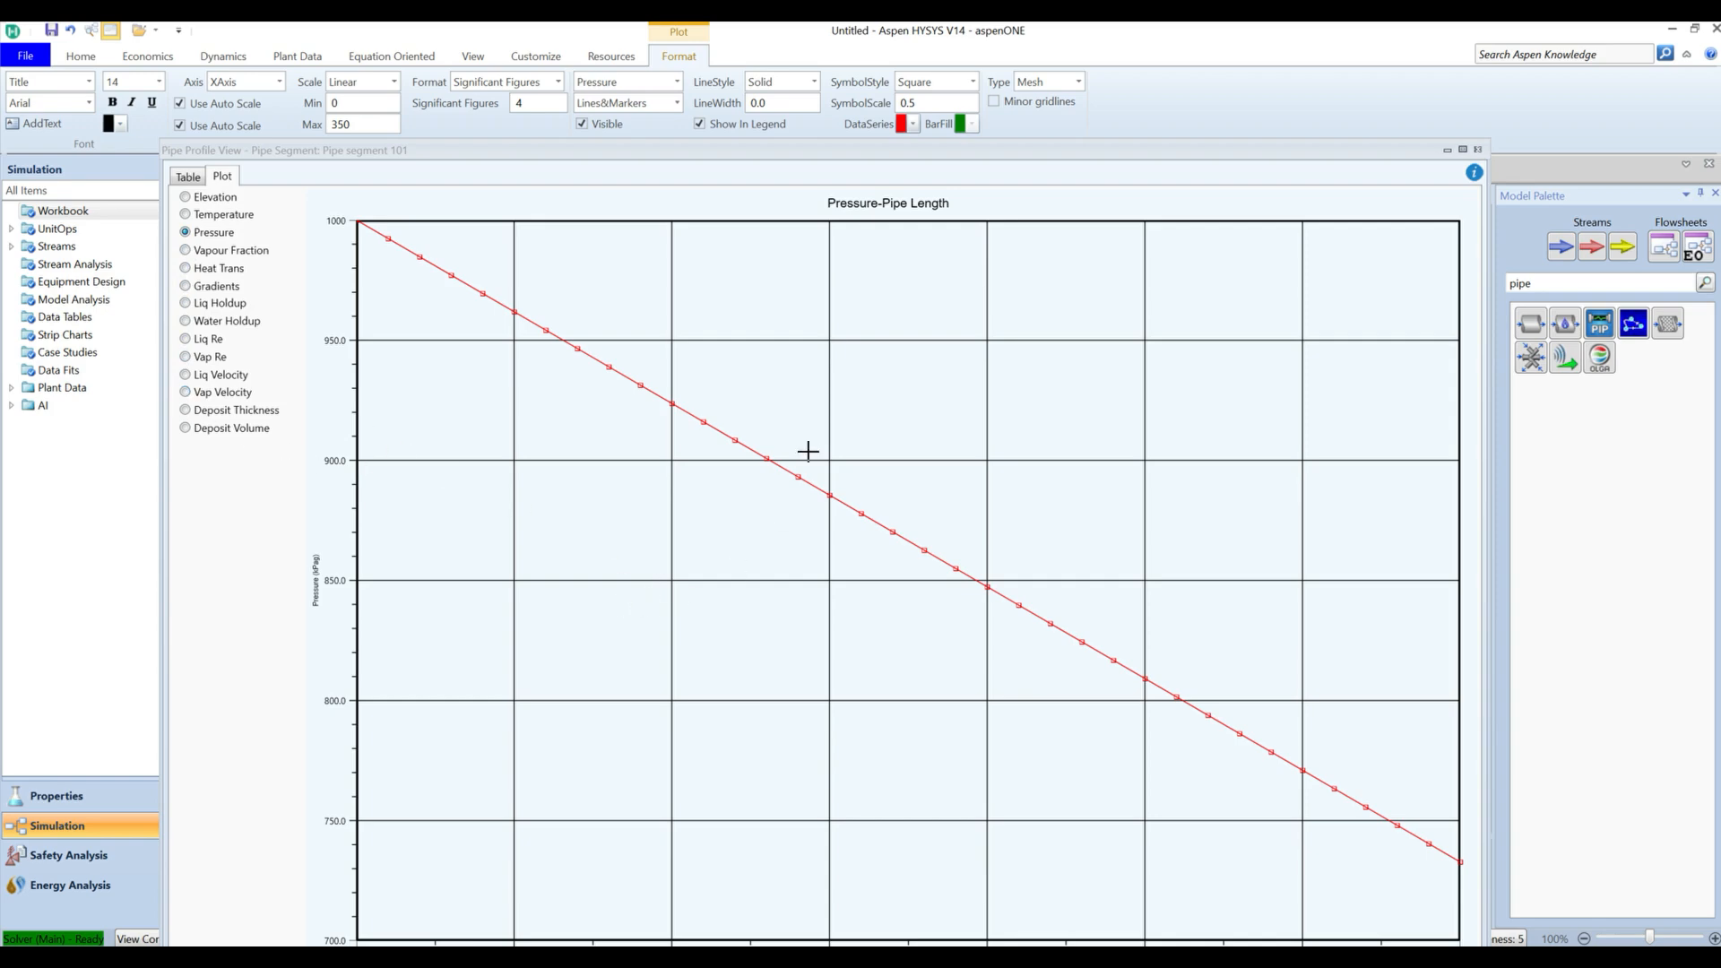
pyautogui.click(188, 197)
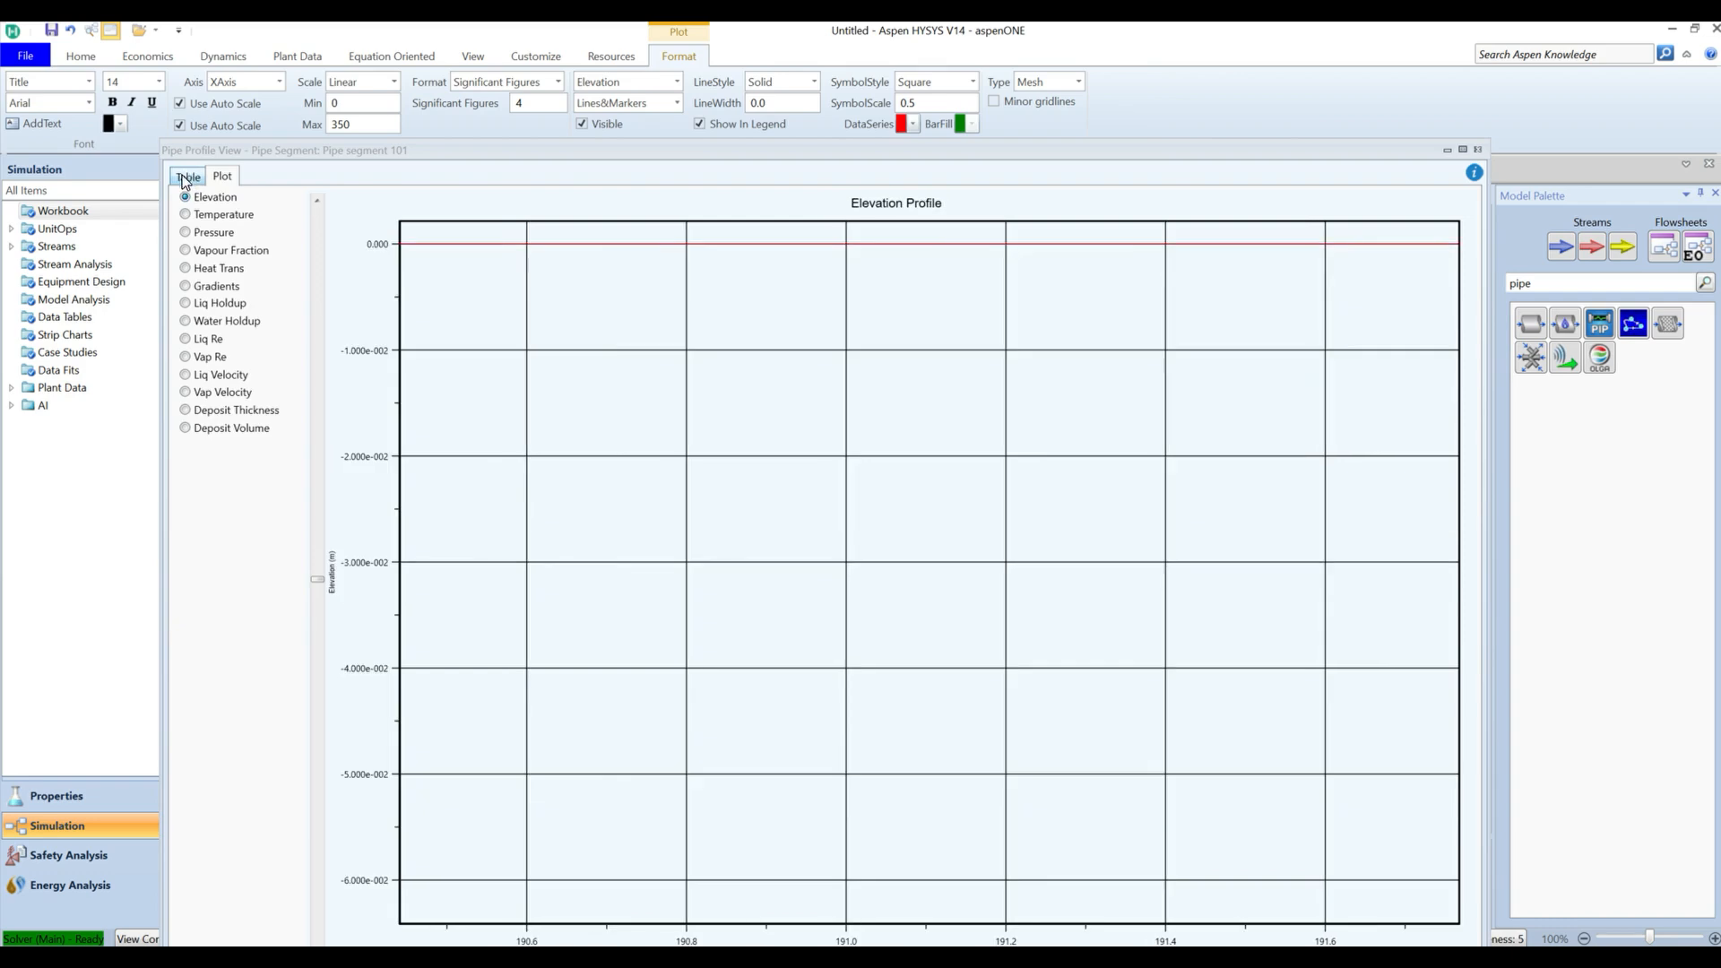
# - Switch the pipe profile back to its table, and close the profile and Pipe segment 101 windows to return to the flowsheet
pyautogui.click(188, 176)
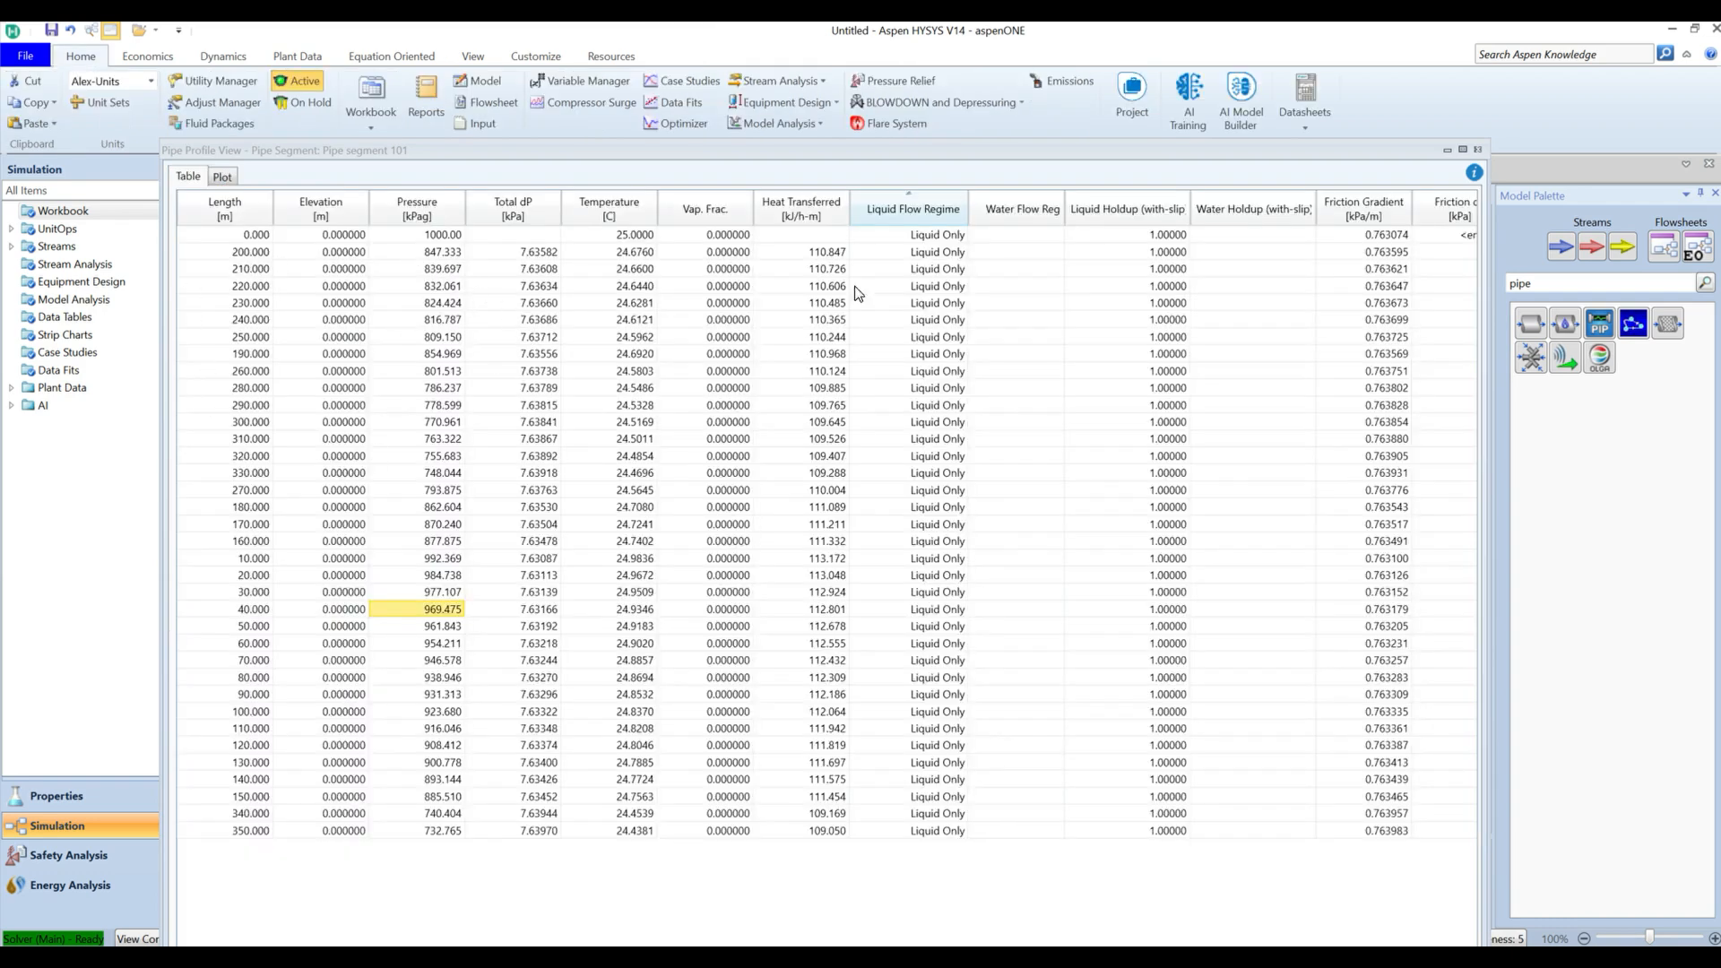
pyautogui.click(1448, 149)
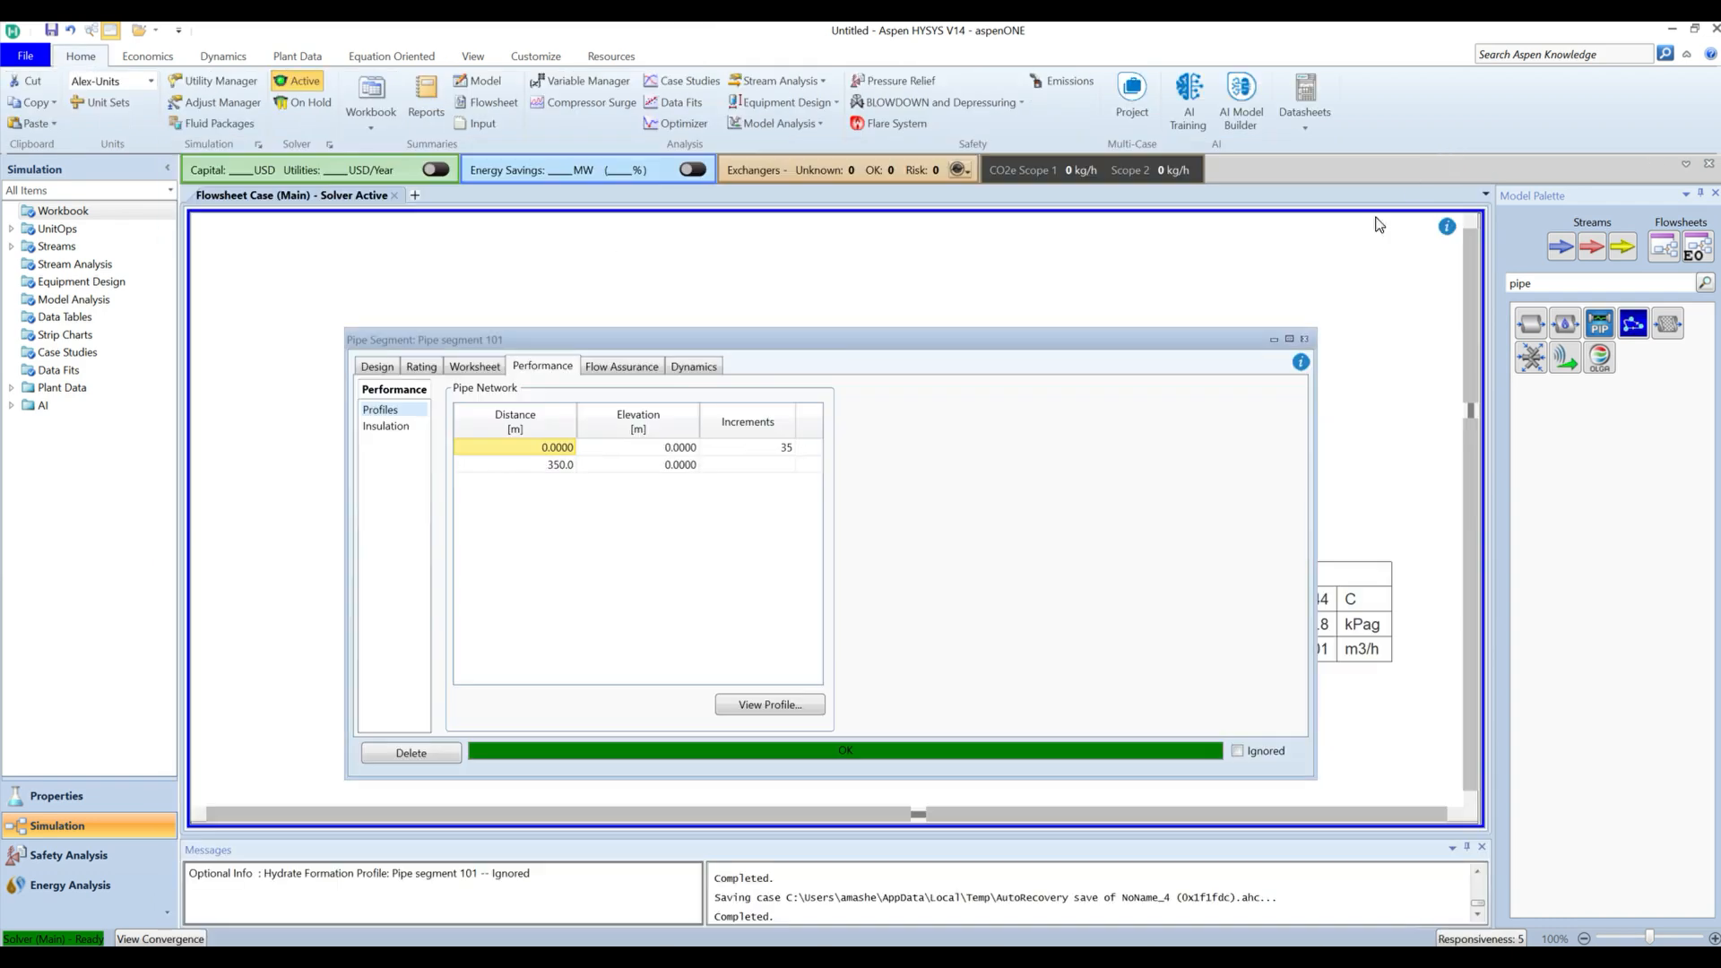
pyautogui.click(1304, 340)
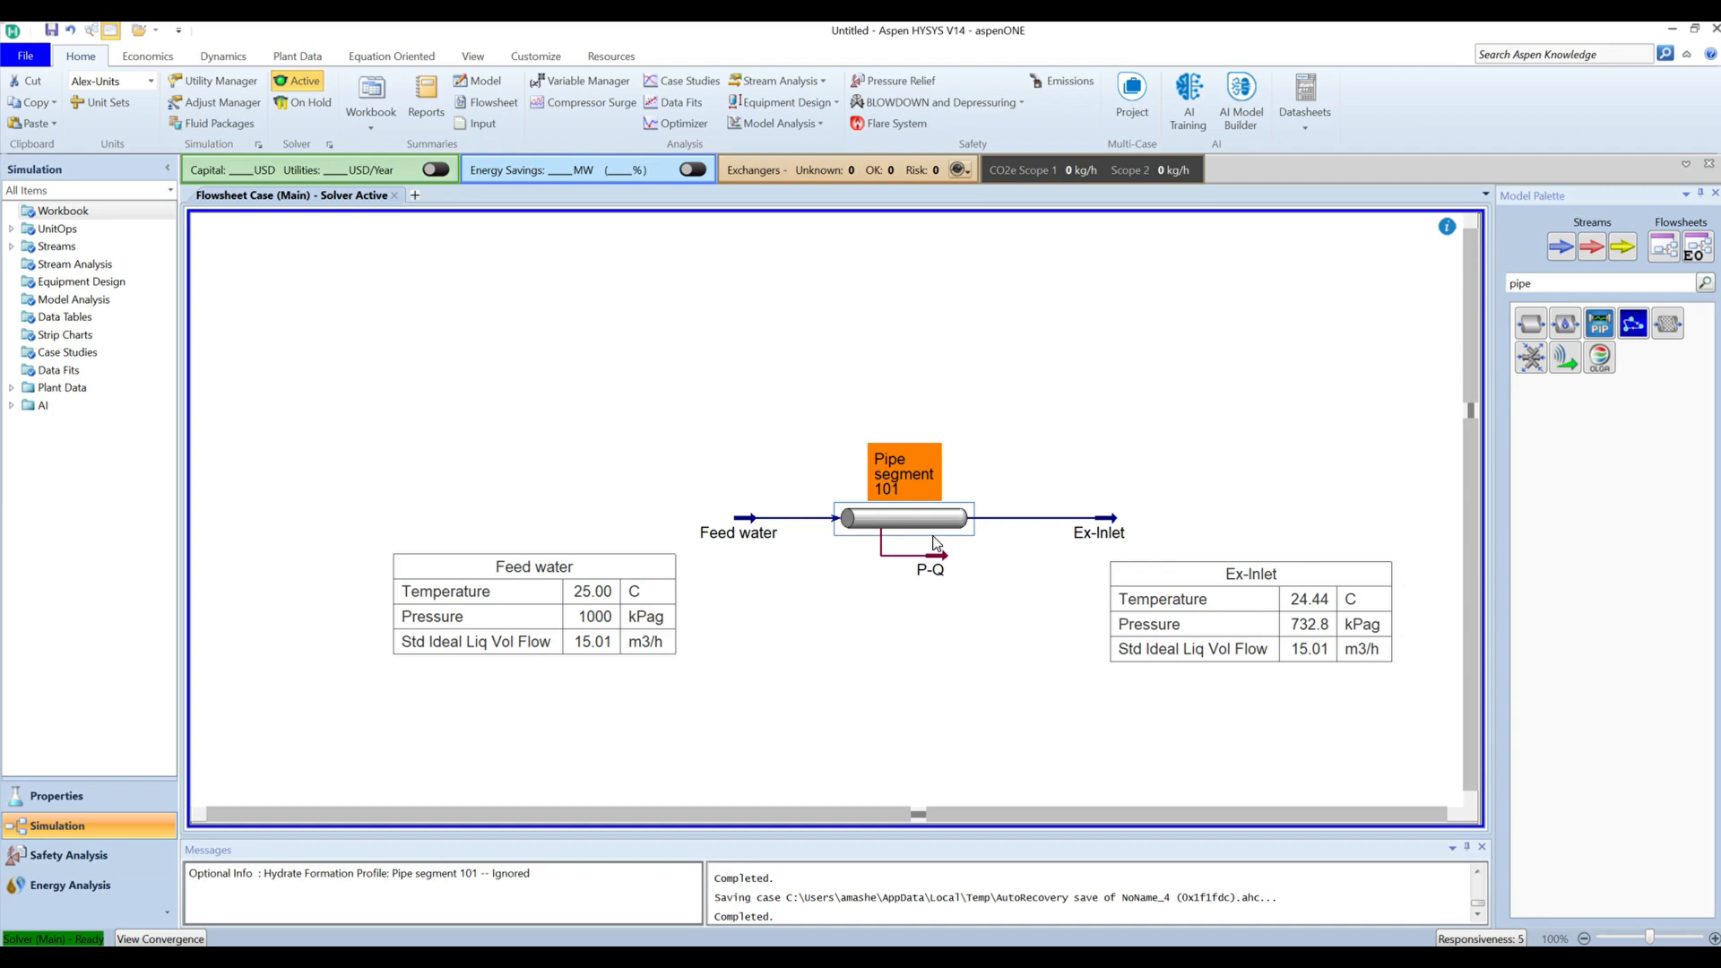
pyautogui.moveTo(924, 527)
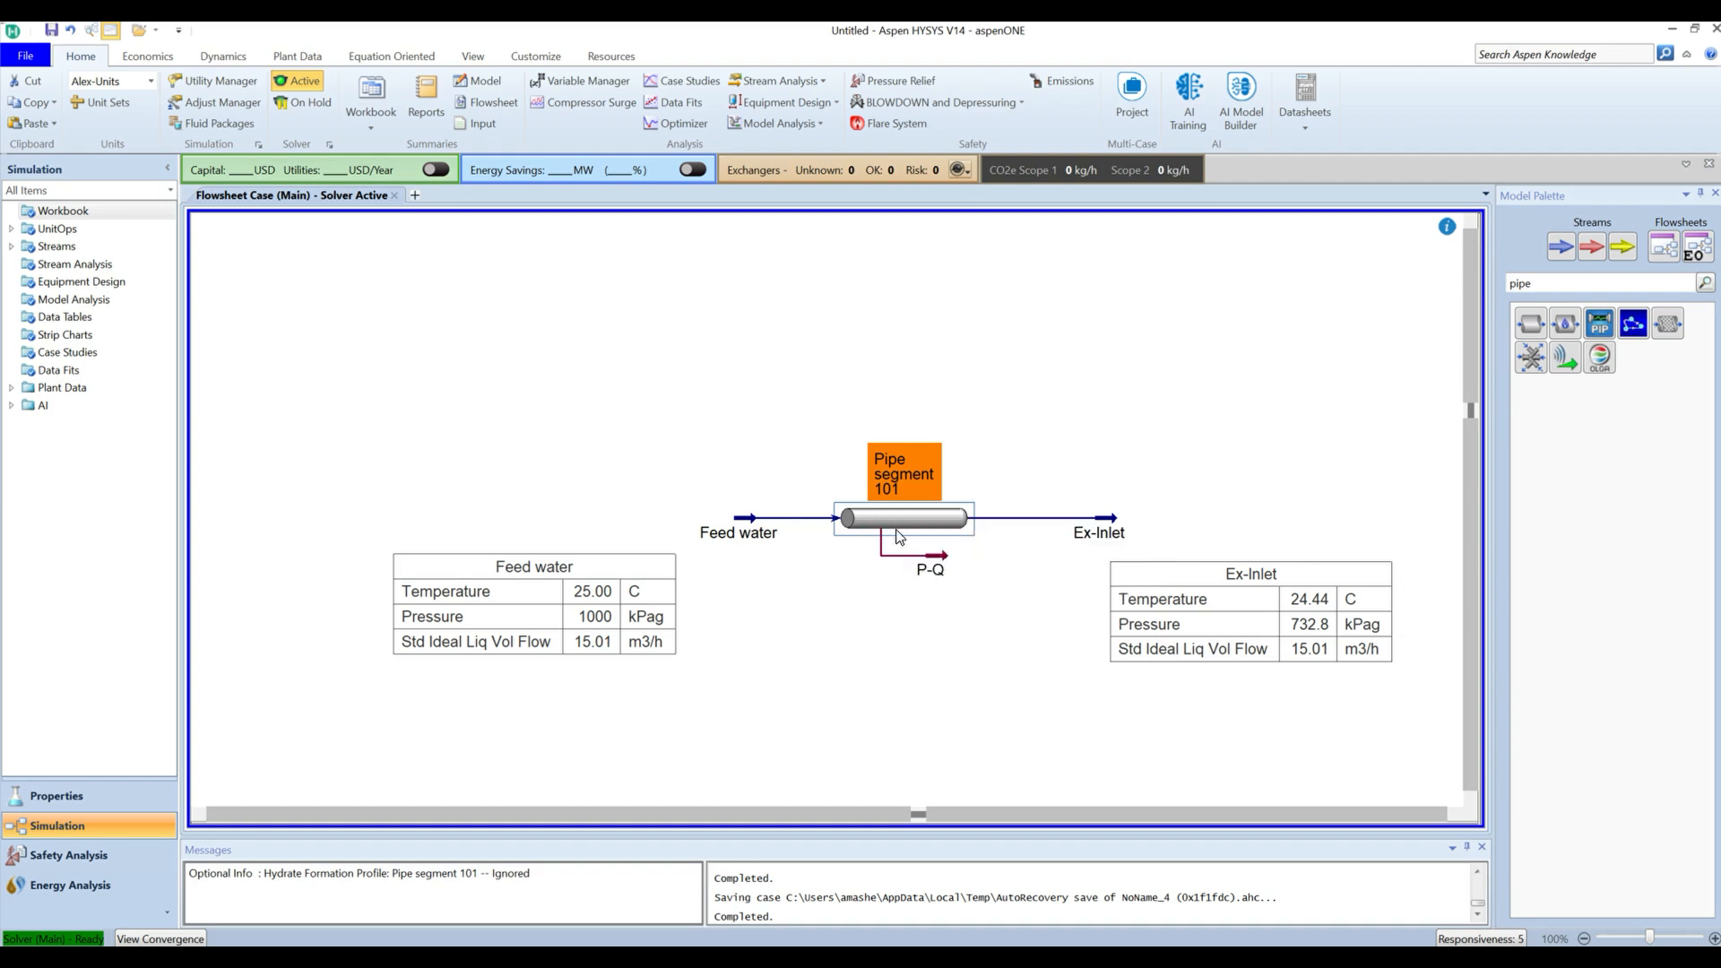